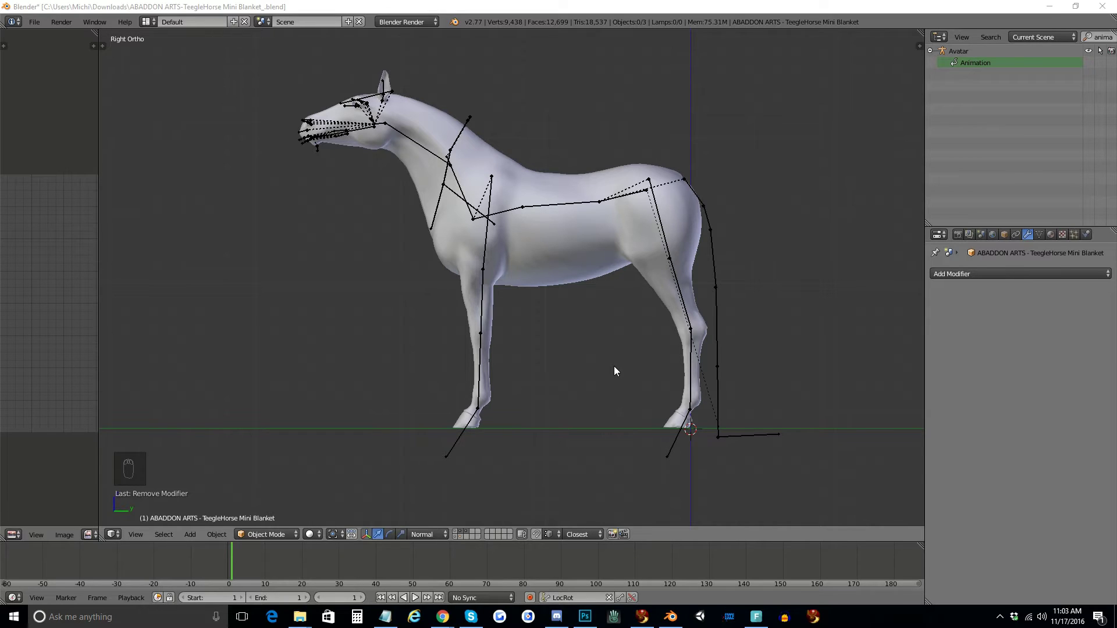
# Display the mini blanket's layer together with the layers holding the horse and its armature.
pyautogui.click(460, 535)
pyautogui.moveTo(605, 330); pyautogui.dragTo(621, 289, button='middle')
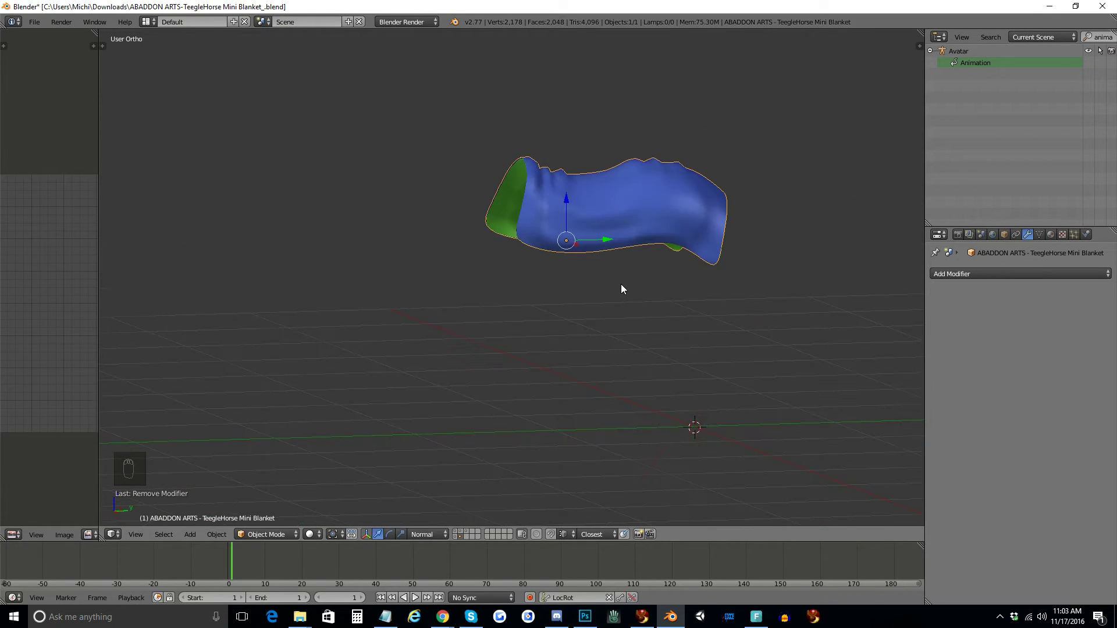
pyautogui.keyDown('shift'); pyautogui.click(464, 535); pyautogui.keyUp('shift')
pyautogui.keyDown('shift'); pyautogui.click(469, 532); pyautogui.keyUp('shift')
pyautogui.moveTo(689, 310); pyautogui.dragTo(633, 325, button='middle')
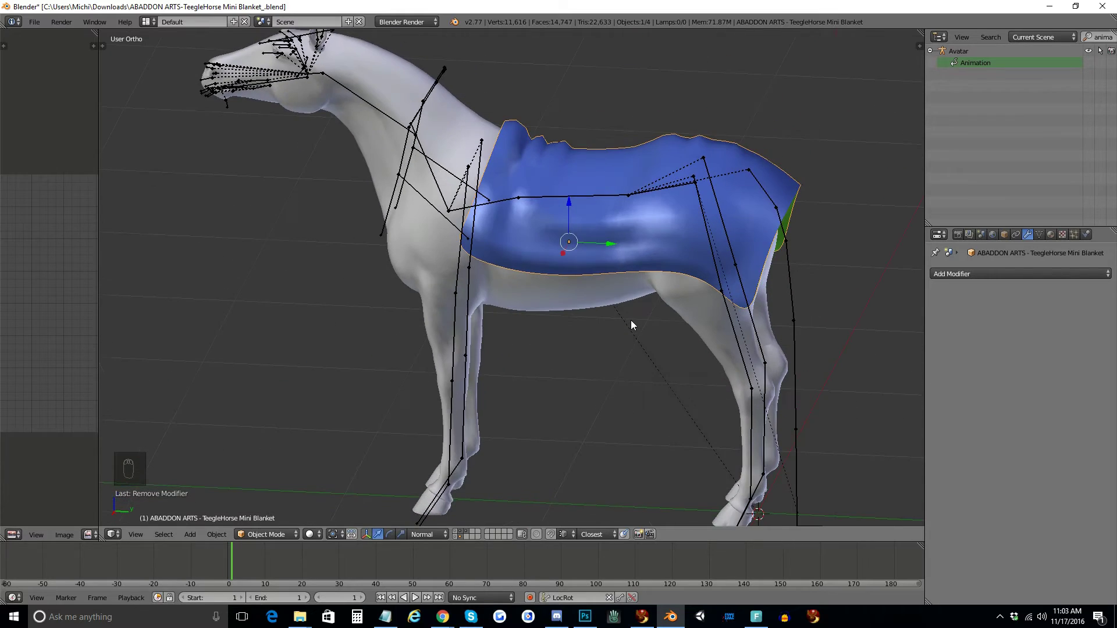
# Parent the mini blanket to the Avatar armature using Armature Deform With Empty Groups.
pyautogui.scroll(-4, 630, 320)
pyautogui.scroll(2, 643, 314)
pyautogui.scroll(-1, 637, 308)
pyautogui.keyDown('shift'); pyautogui.moveTo(633, 307); pyautogui.dragTo(599, 329, button='middle'); pyautogui.keyUp('shift')
pyautogui.scroll(3, 598, 330)
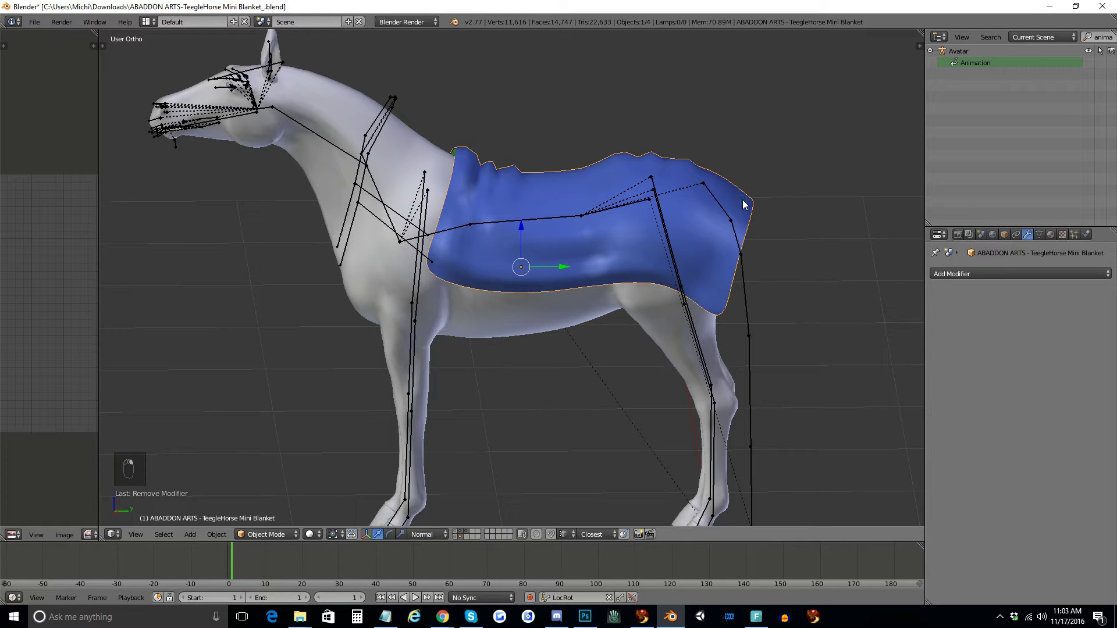
pyautogui.rightClick(554, 217)
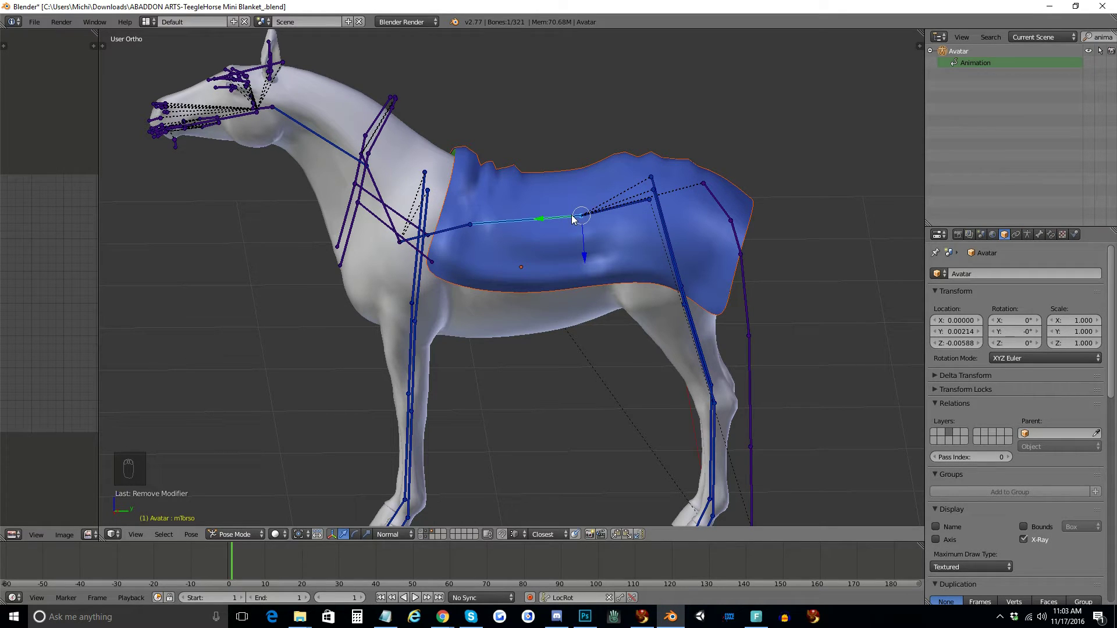
pyautogui.hotkey('ctrl', 'p')
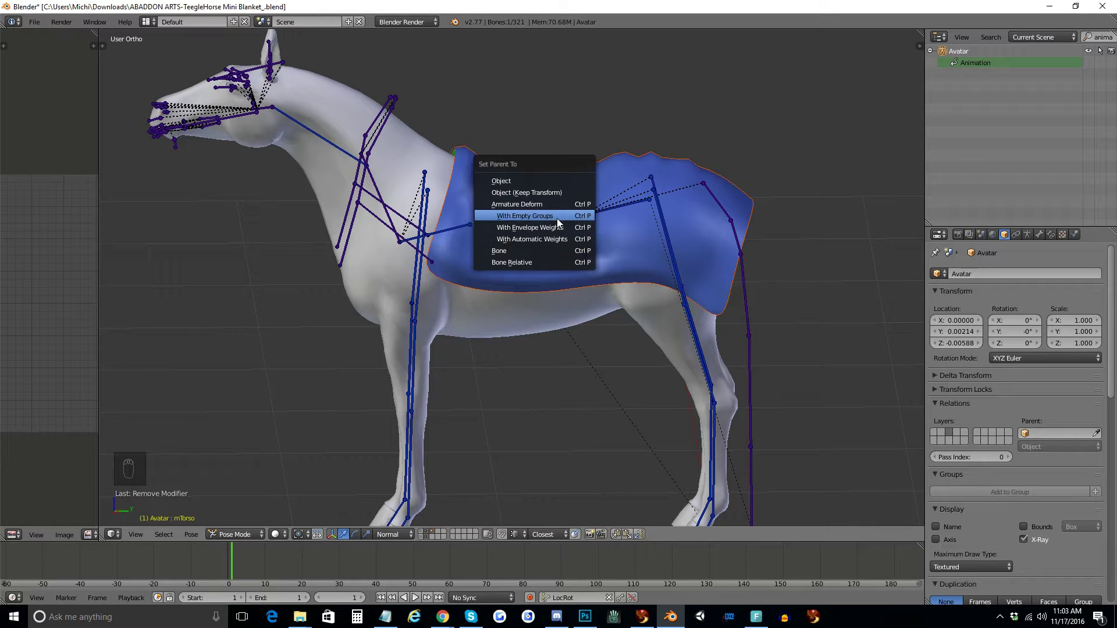
pyautogui.click(557, 218)
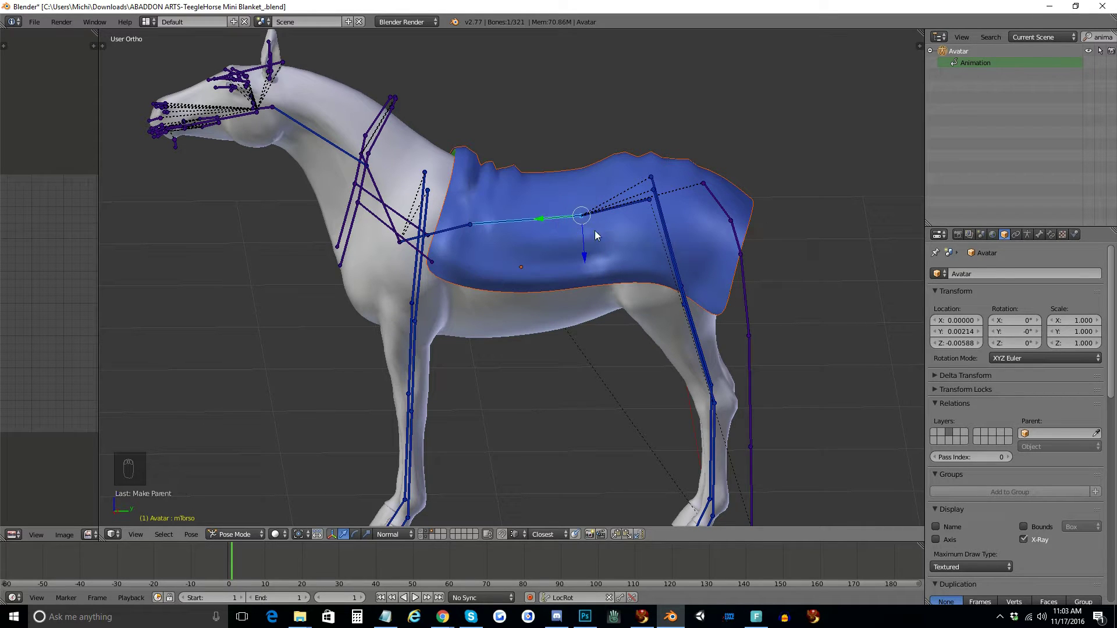
# Select the mini blanket and check its Armature modifier and its fit on the horse.
pyautogui.scroll(-2, 649, 244)
pyautogui.rightClick(671, 222)
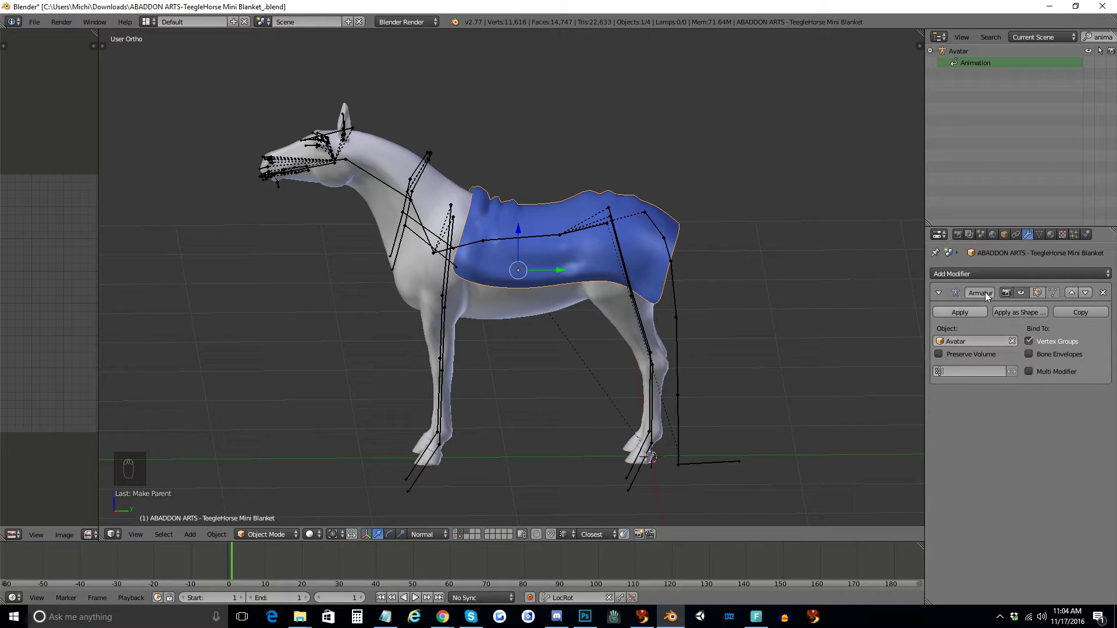
pyautogui.scroll(5, 603, 305)
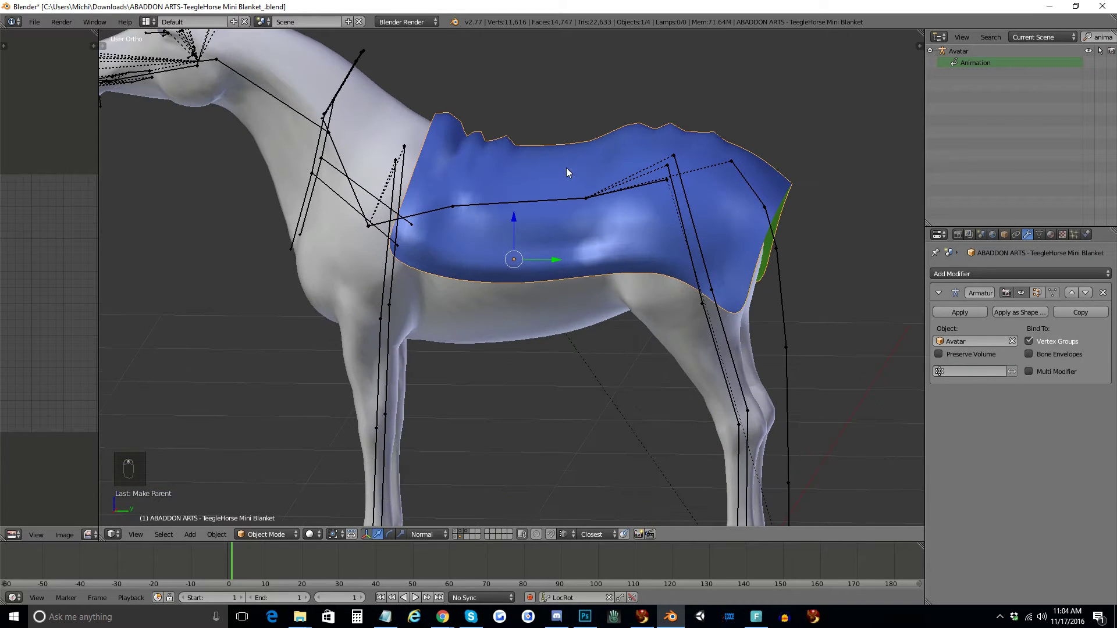
pyautogui.scroll(-3, 706, 224)
pyautogui.moveTo(690, 239)
pyautogui.mouseDown(button='middle')
pyautogui.moveTo(700, 197)
pyautogui.moveTo(692, 239)
pyautogui.moveTo(713, 233)
pyautogui.moveTo(701, 240)
pyautogui.mouseUp(button='middle')
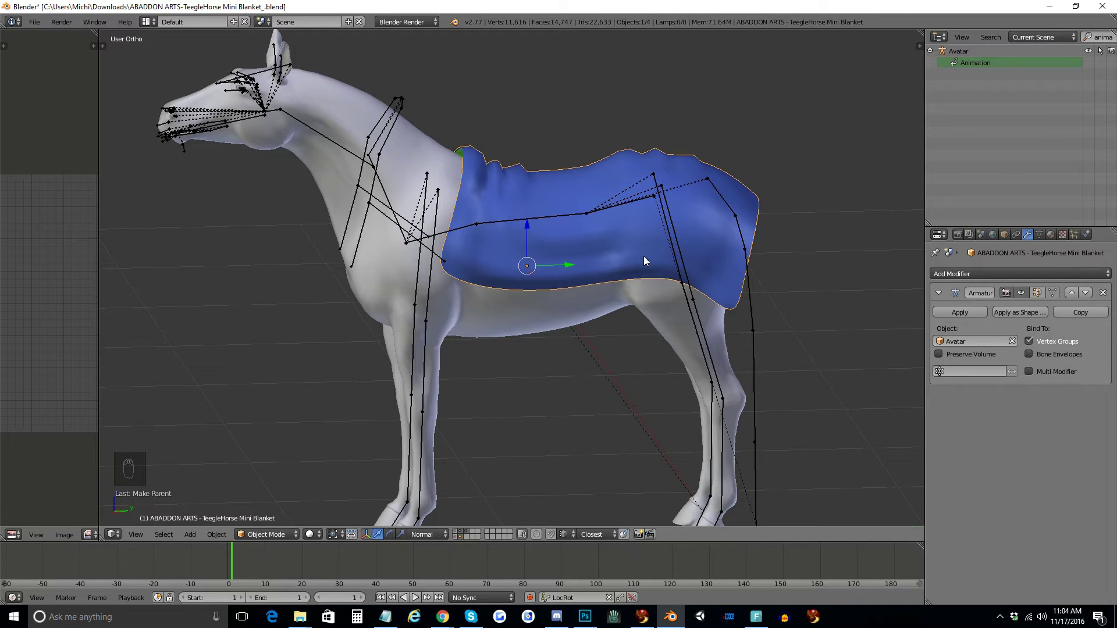
pyautogui.keyDown('shift'); pyautogui.moveTo(643, 258); pyautogui.dragTo(644, 270, button='middle'); pyautogui.keyUp('shift')
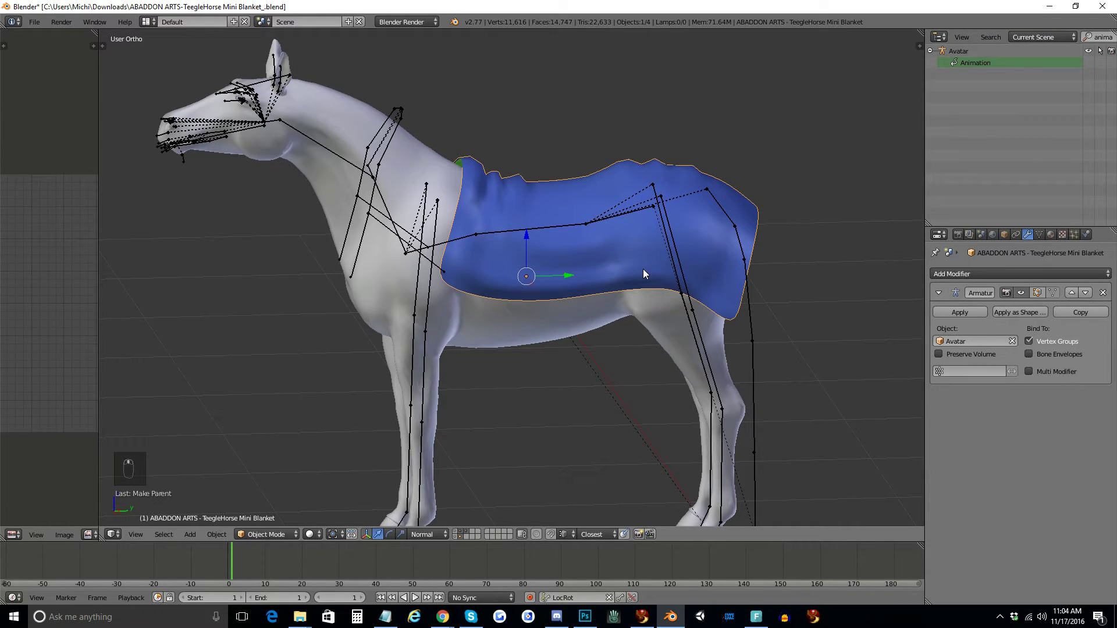
# Show and widen the tool shelf, and put the Teegle Horse Rigging Dummy into Weight Paint mode.
pyautogui.press('t')
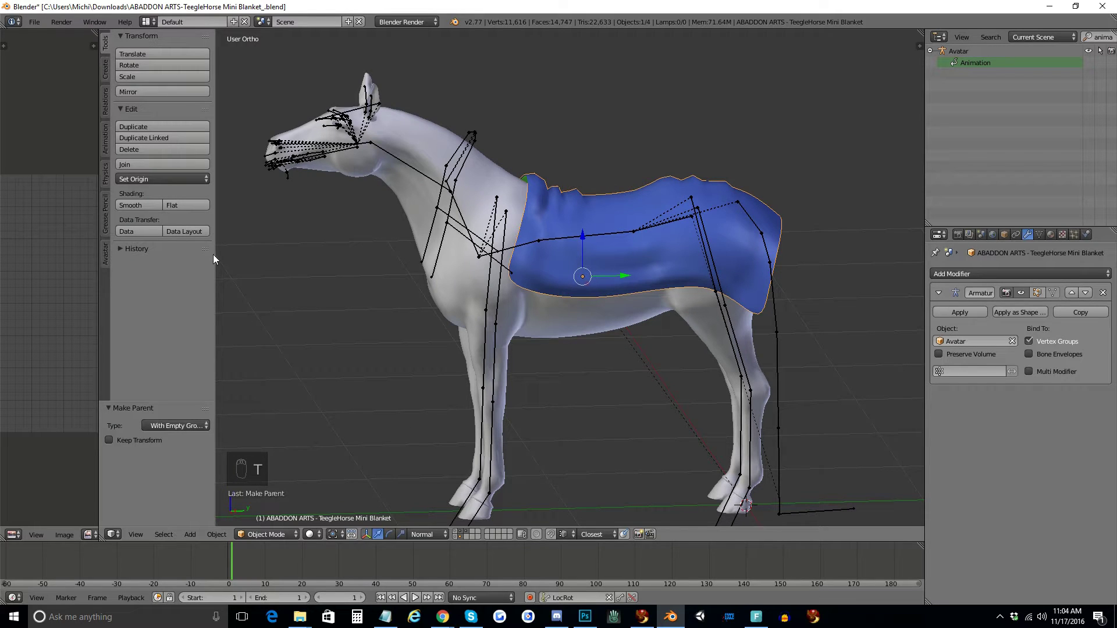
pyautogui.moveTo(214, 256); pyautogui.dragTo(231, 254)
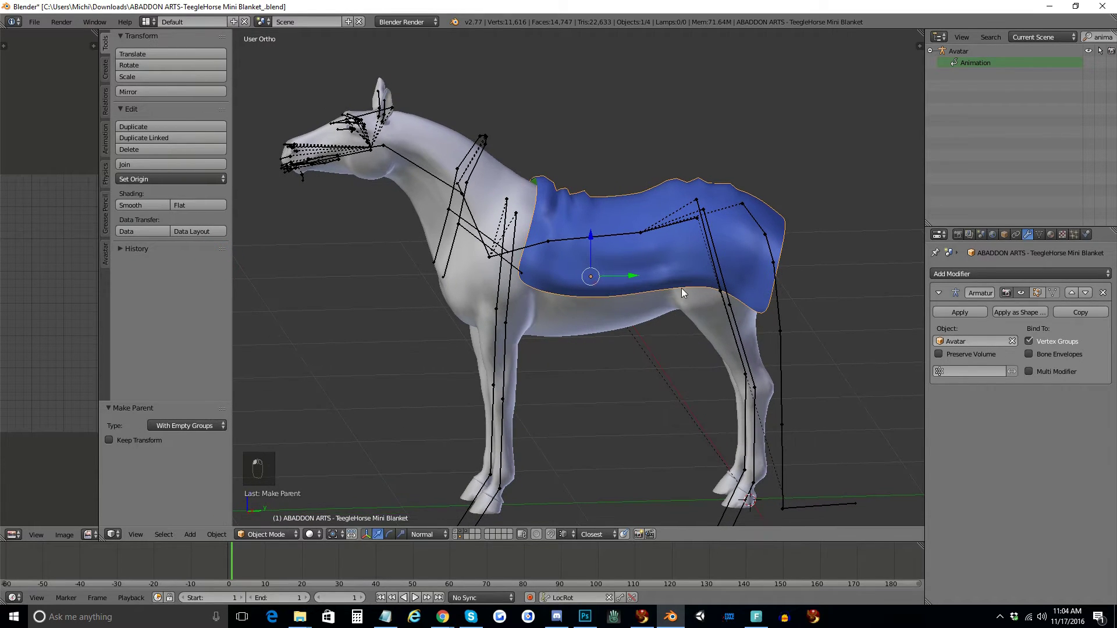
pyautogui.rightClick(645, 316)
pyautogui.click(266, 534)
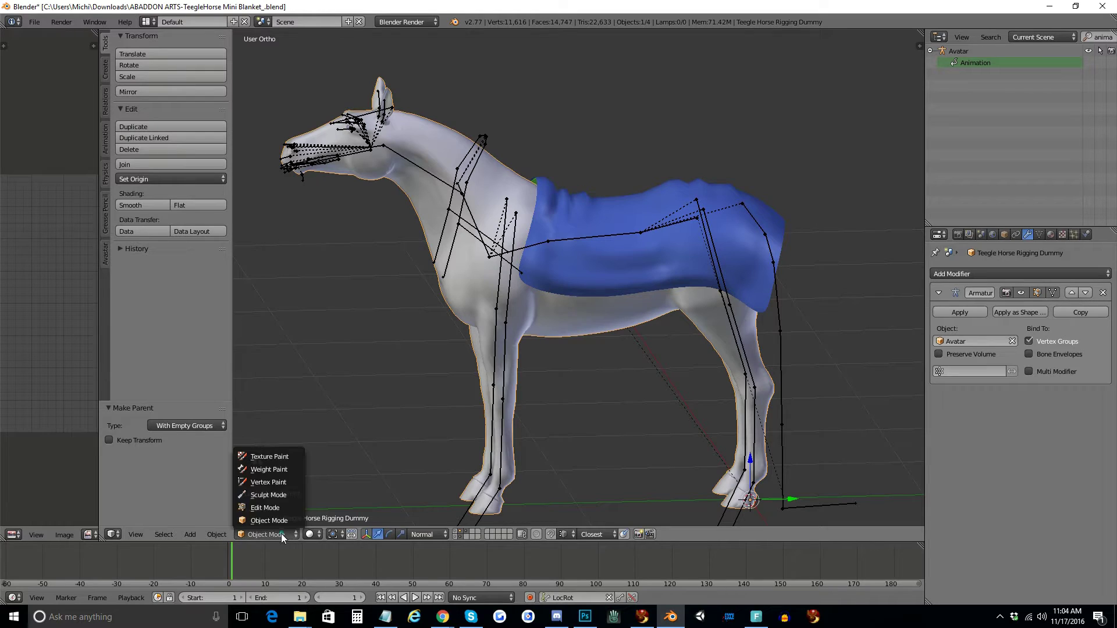
pyautogui.click(269, 468)
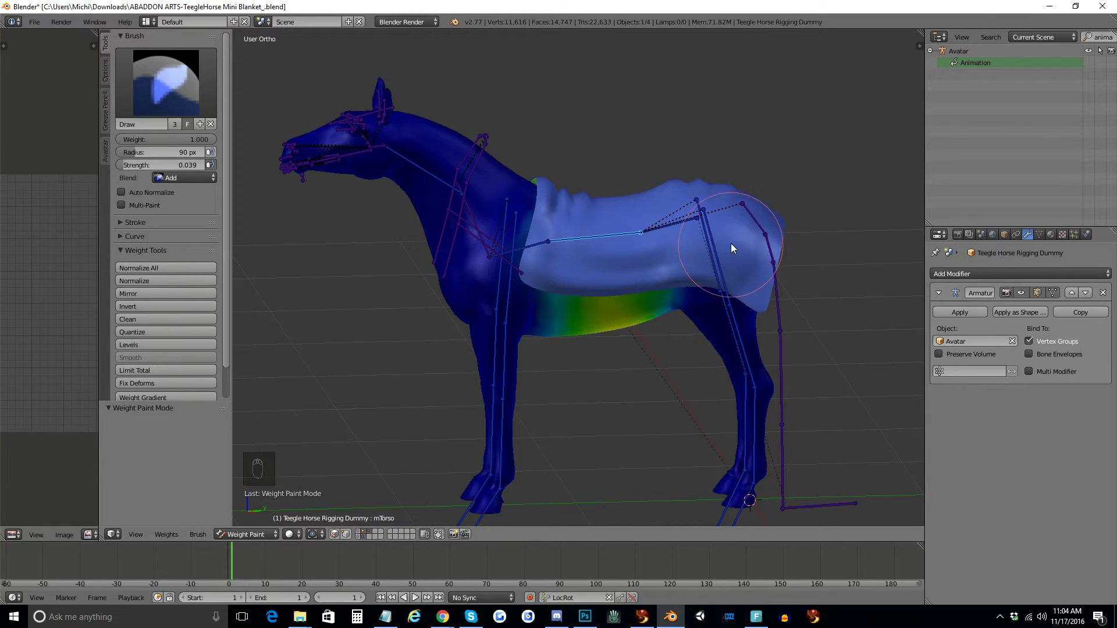
# Select the mini blanket and put it into Weight Paint mode as well.
pyautogui.rightClick(751, 265)
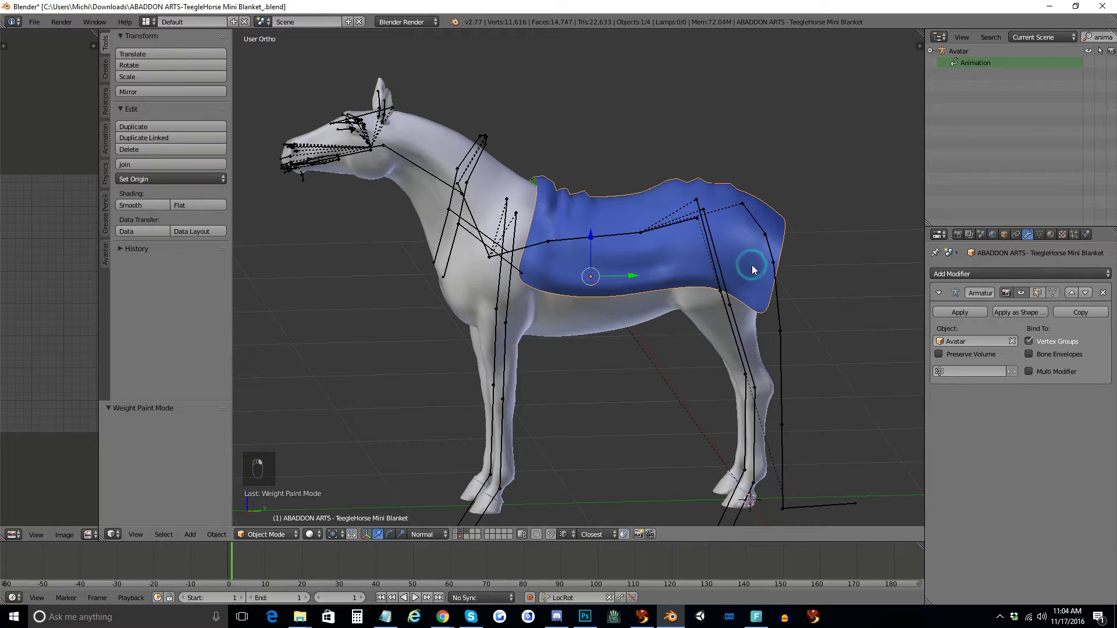
pyautogui.click(272, 535)
pyautogui.click(263, 471)
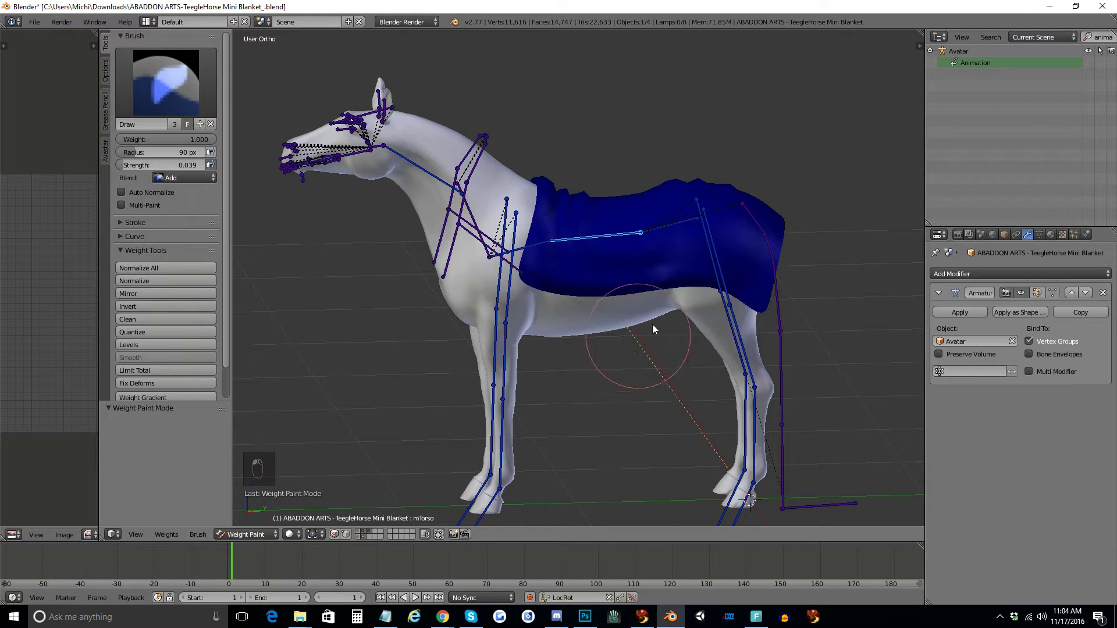
# Examine the rigging dummy's weights for the torso, pelvis, hip, collar, wing root and neck bones around the blanket.
pyautogui.moveTo(651, 307); pyautogui.dragTo(641, 303, button='middle')
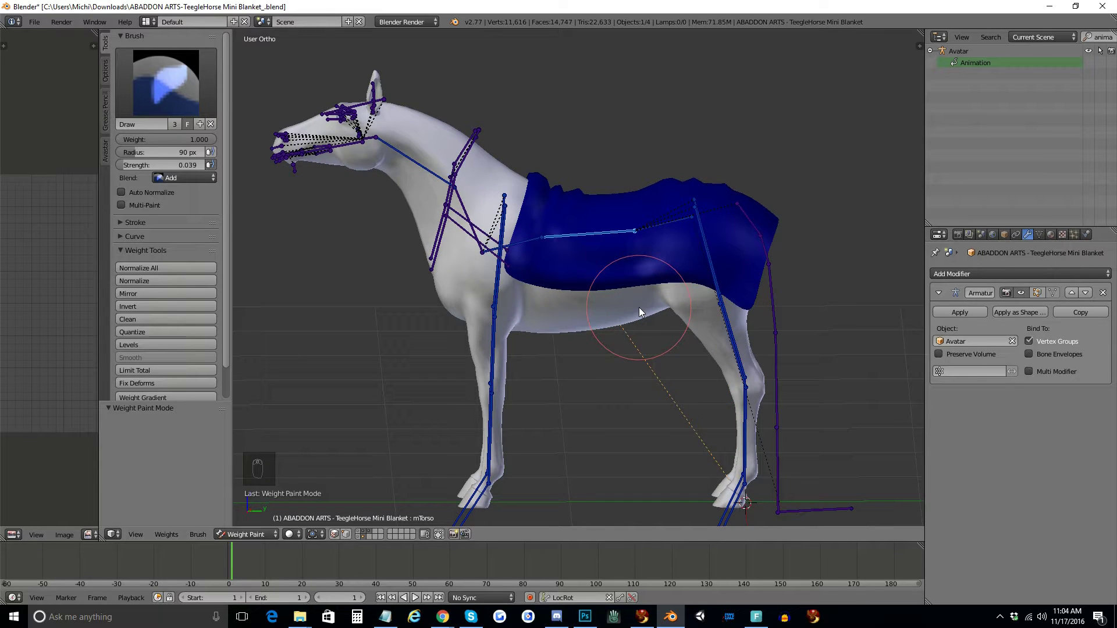
pyautogui.rightClick(639, 307)
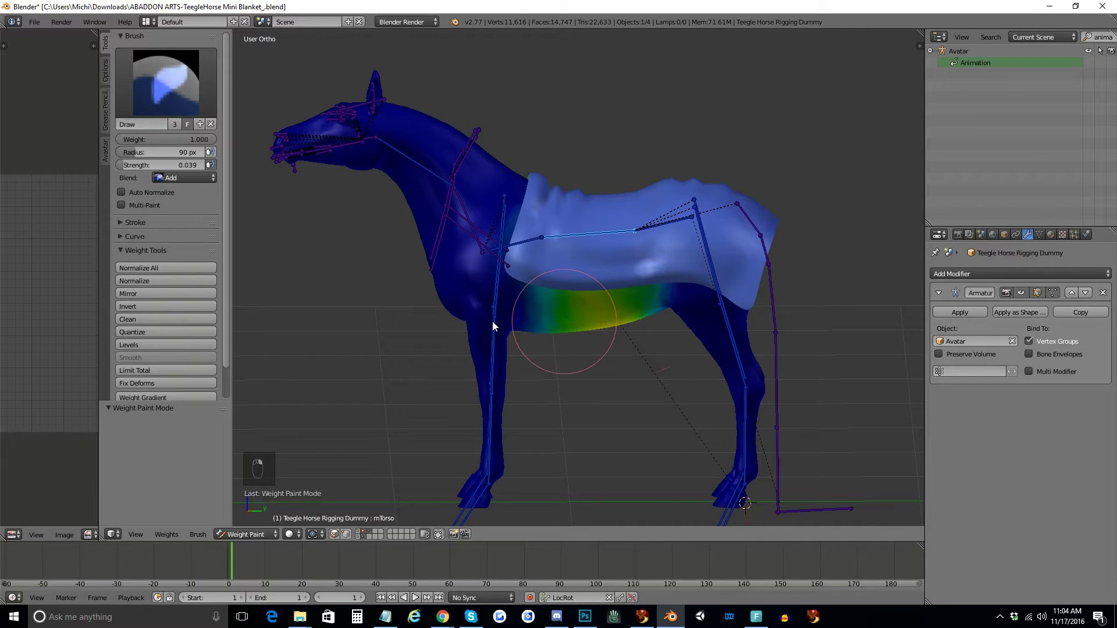
pyautogui.scroll(1, 692, 280)
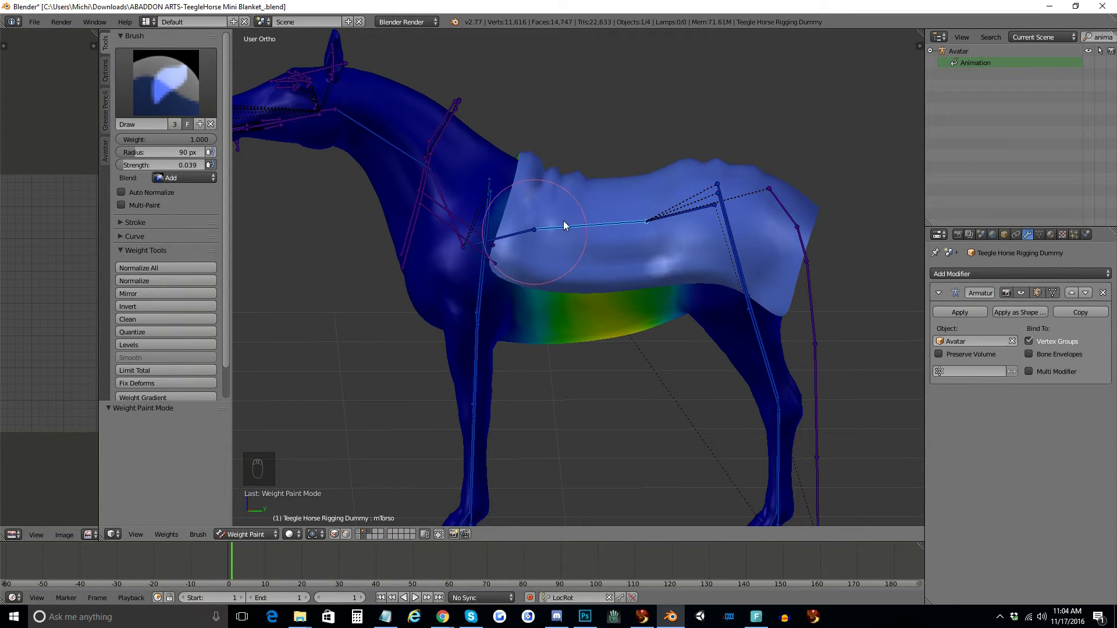
pyautogui.scroll(1, 750, 212)
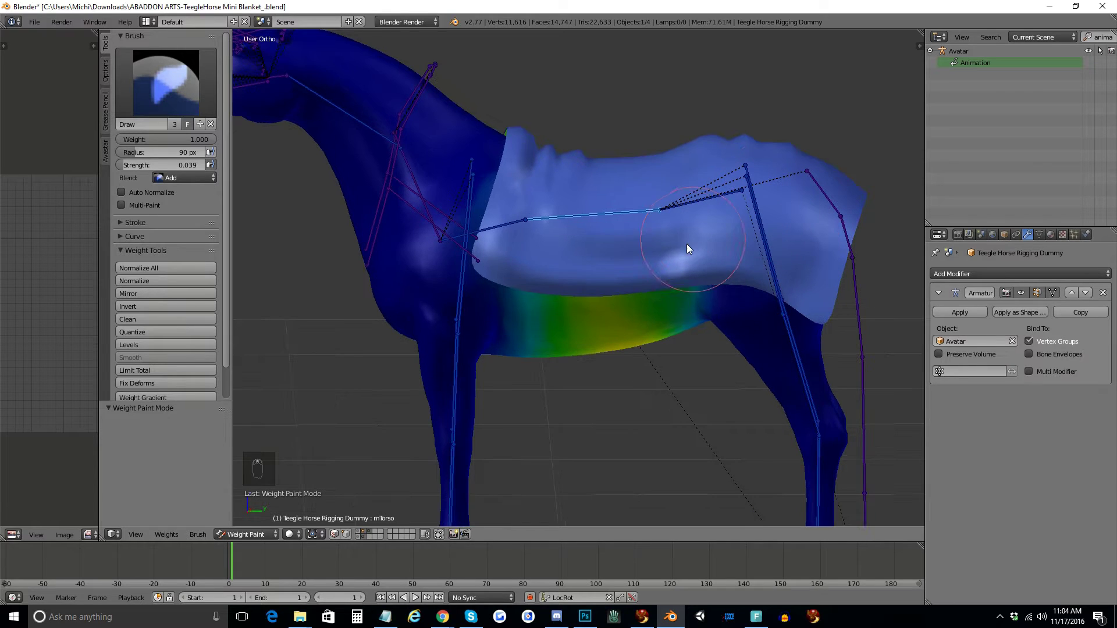
pyautogui.rightClick(705, 200)
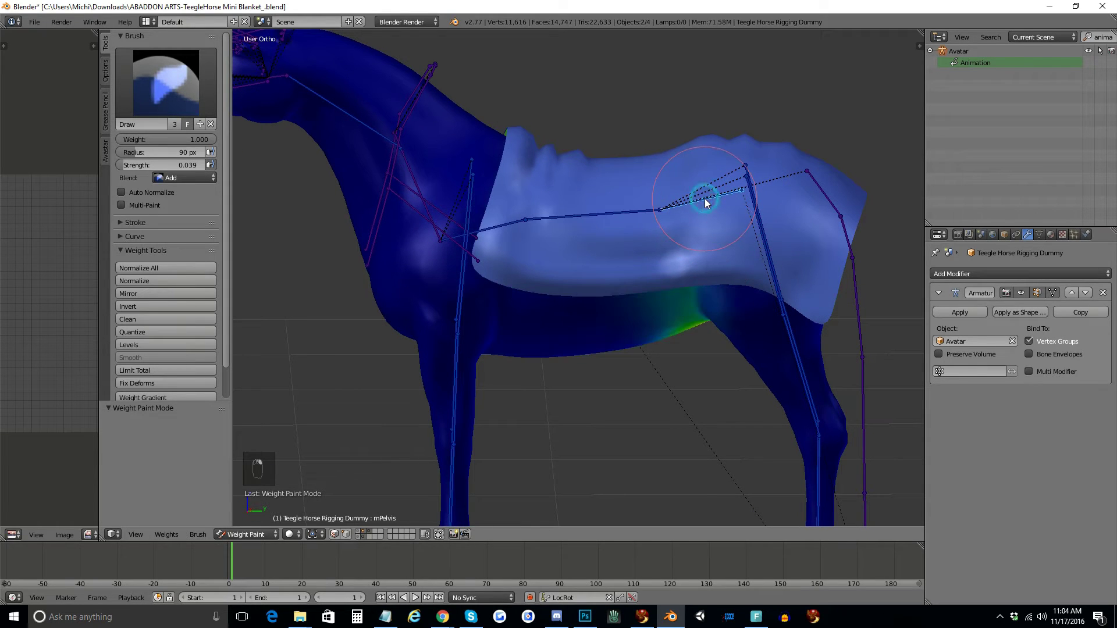
pyautogui.rightClick(757, 213)
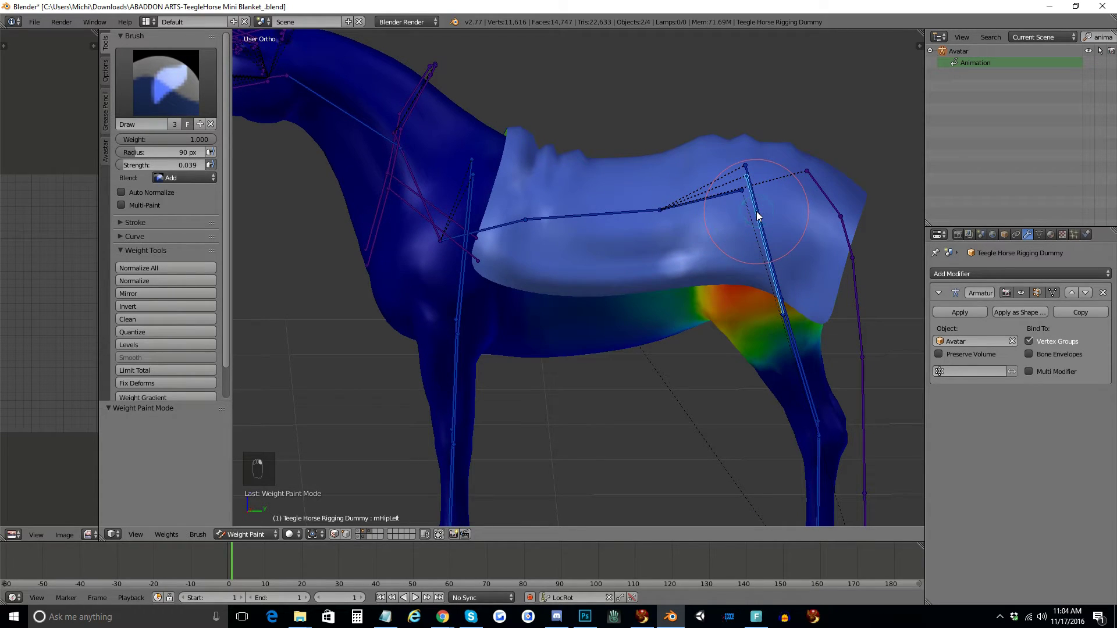
pyautogui.rightClick(467, 228)
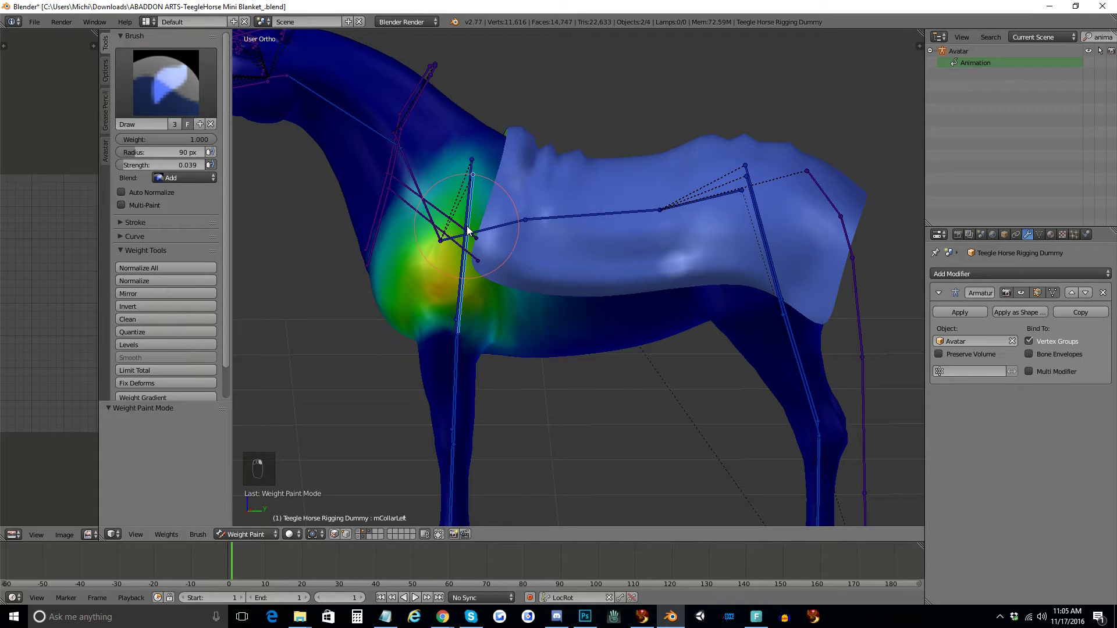
pyautogui.moveTo(521, 166)
pyautogui.mouseDown()
pyautogui.moveTo(475, 272)
pyautogui.moveTo(490, 184)
pyautogui.mouseUp()
pyautogui.rightClick(418, 188)
pyautogui.rightClick(418, 188)
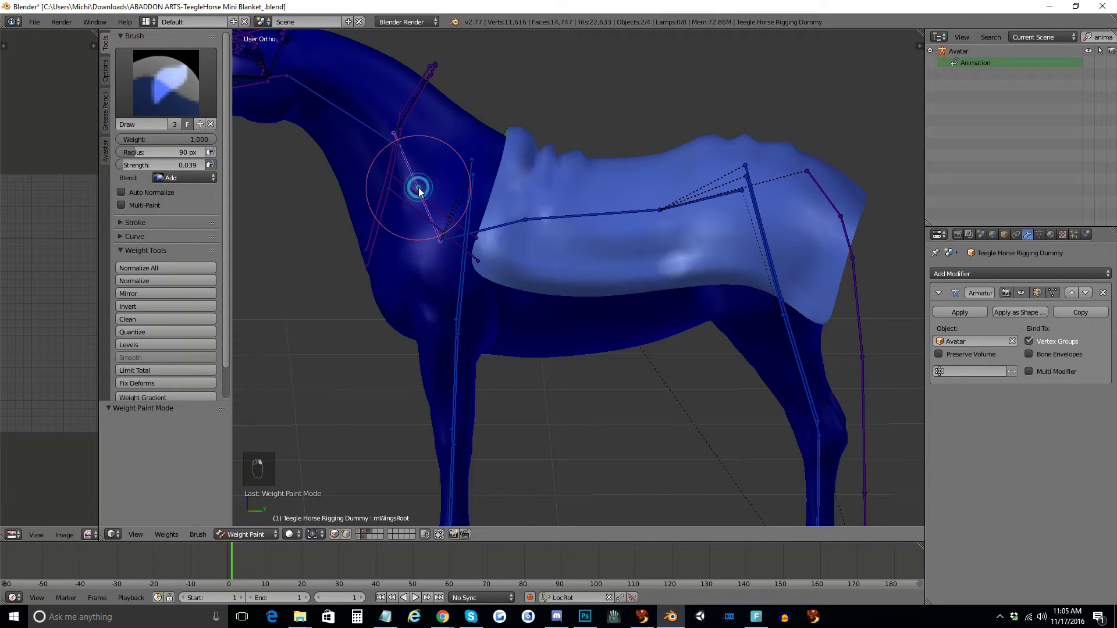
pyautogui.rightClick(418, 189)
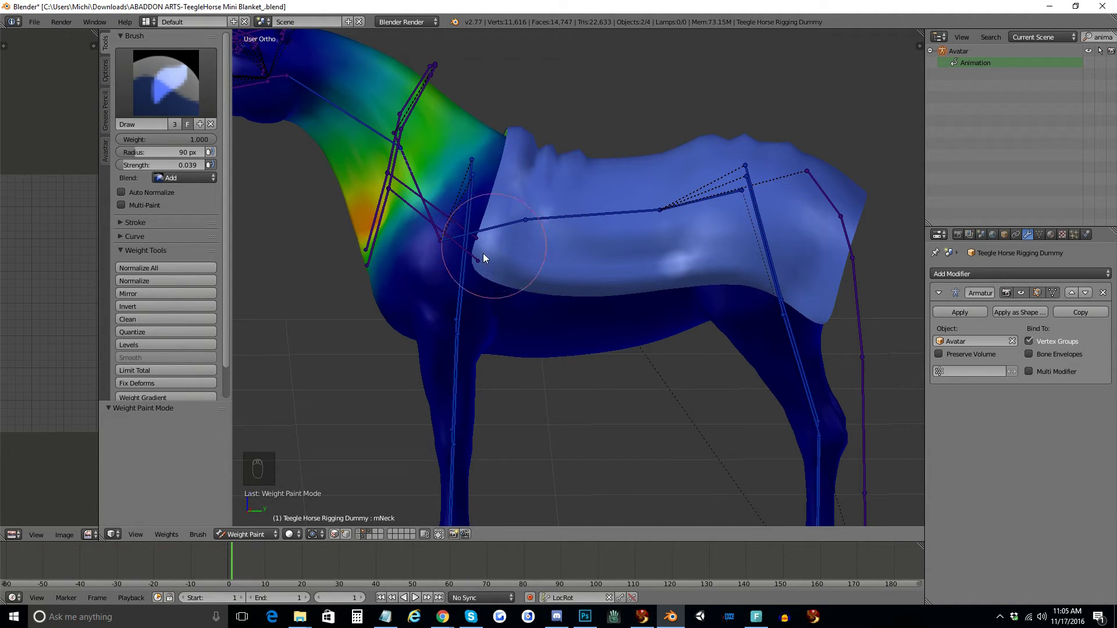
pyautogui.rightClick(464, 277)
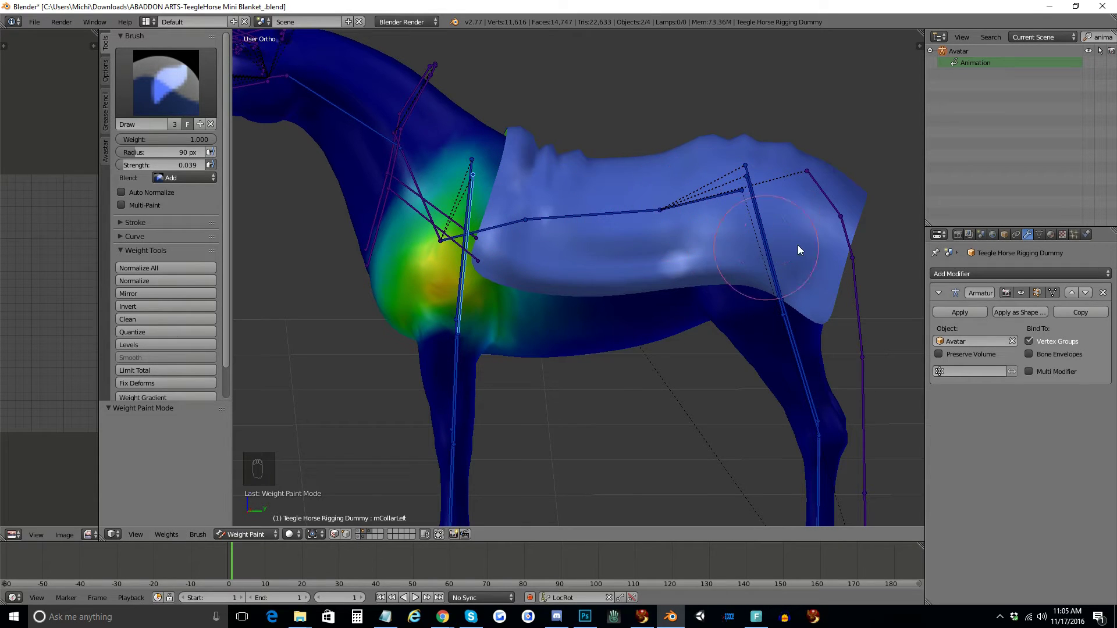
pyautogui.rightClick(768, 247)
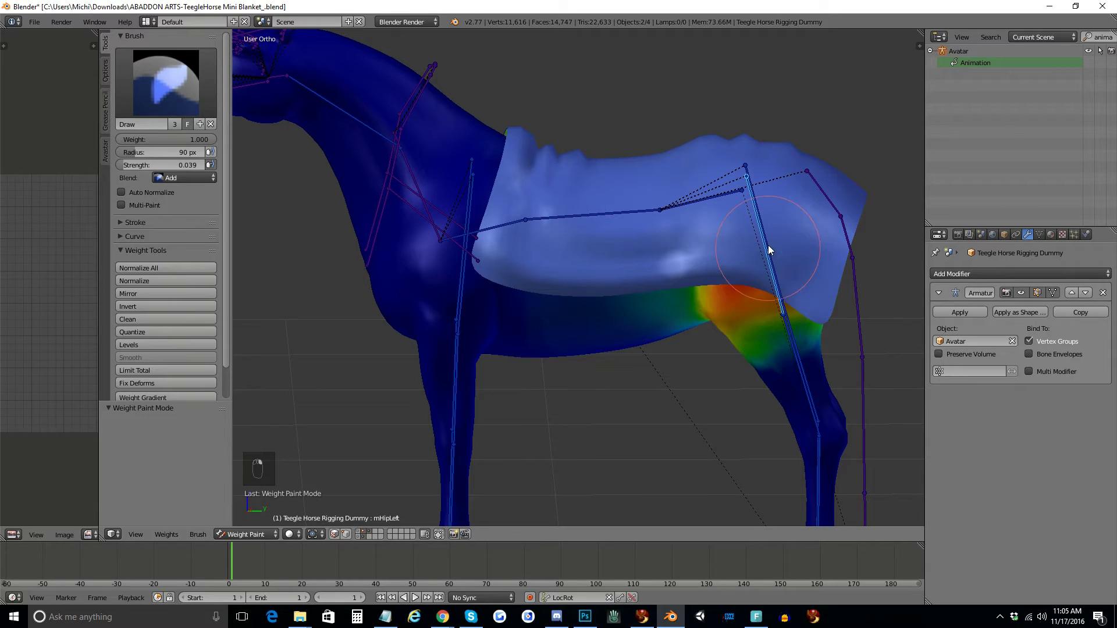
pyautogui.rightClick(761, 229)
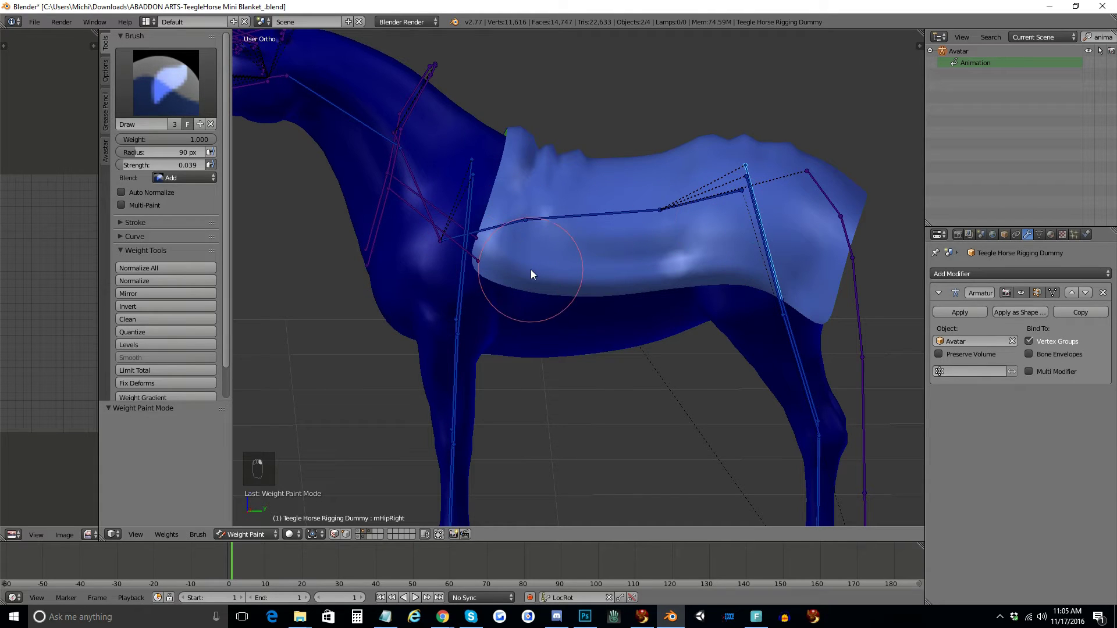
pyautogui.scroll(3, 533, 271)
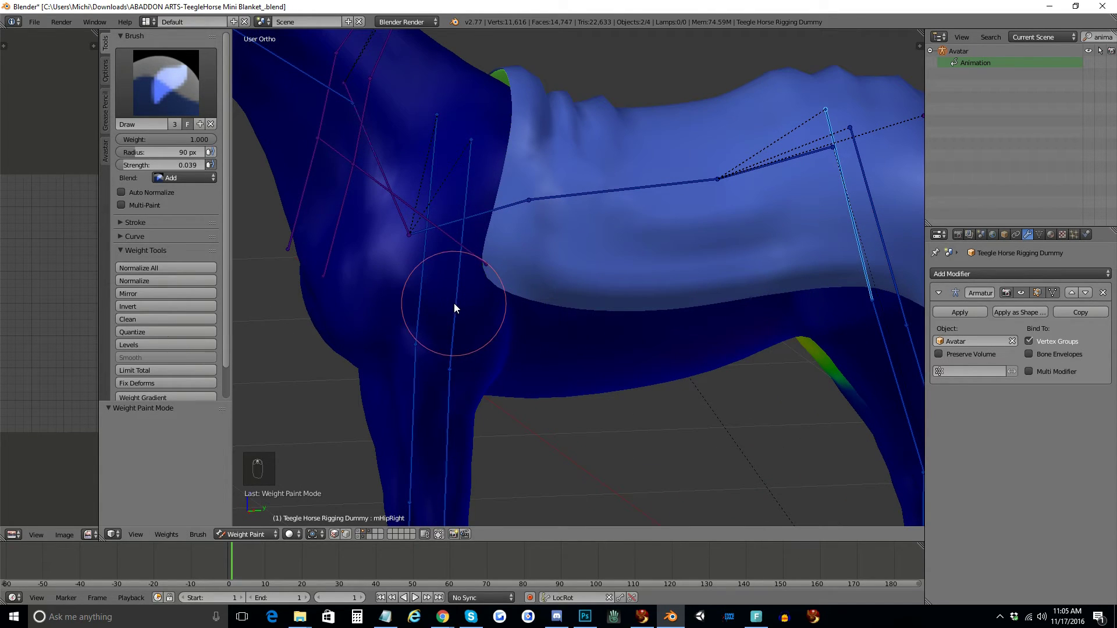
# Transfer the mCollarLeft bone's weights from the rigging dummy to the mini blanket with Transfer Weights.
pyautogui.rightClick(456, 299)
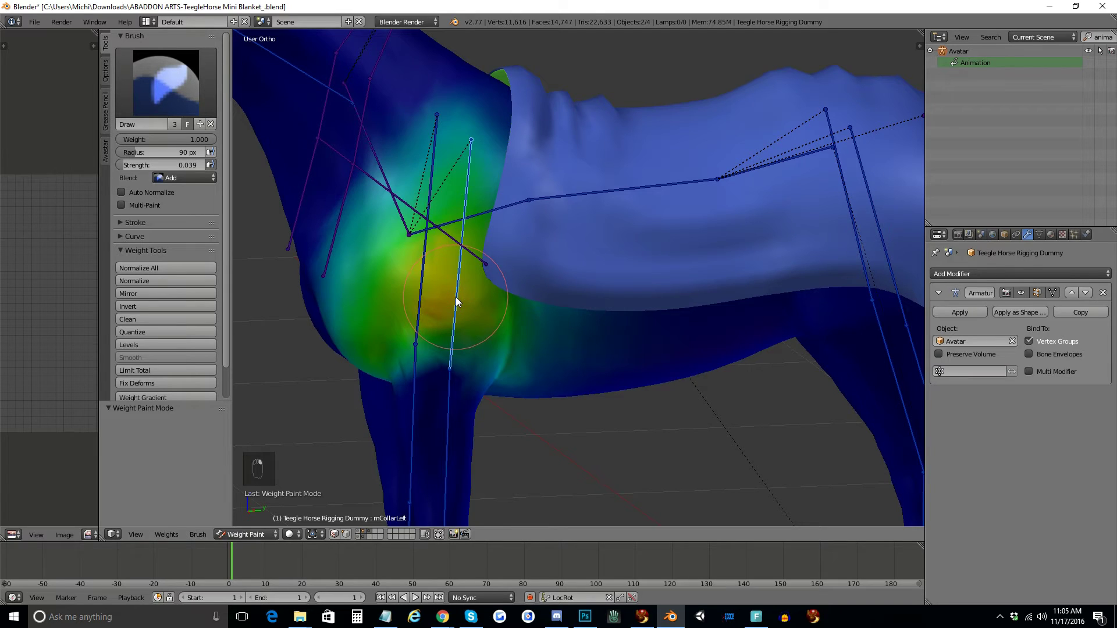
pyautogui.moveTo(456, 299)
pyautogui.mouseDown()
pyautogui.moveTo(427, 268)
pyautogui.moveTo(374, 310)
pyautogui.moveTo(425, 296)
pyautogui.moveTo(473, 327)
pyautogui.moveTo(432, 351)
pyautogui.moveTo(492, 285)
pyautogui.moveTo(402, 333)
pyautogui.moveTo(488, 287)
pyautogui.mouseUp()
pyautogui.keyDown('shift'); pyautogui.rightClick(549, 246); pyautogui.keyUp('shift')
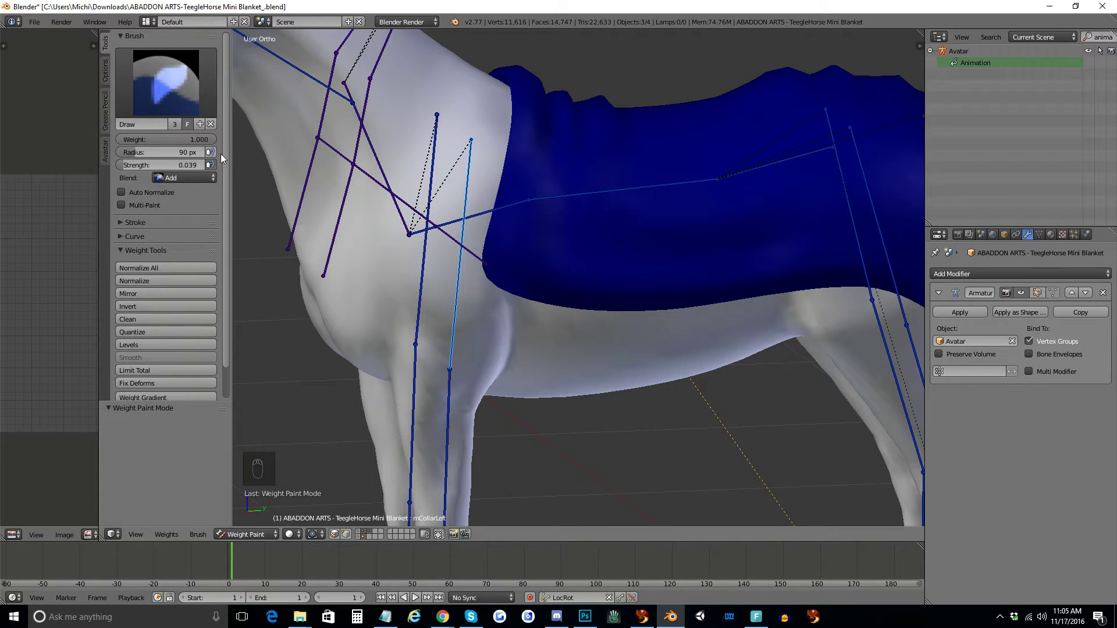
pyautogui.scroll(-2, 224, 147)
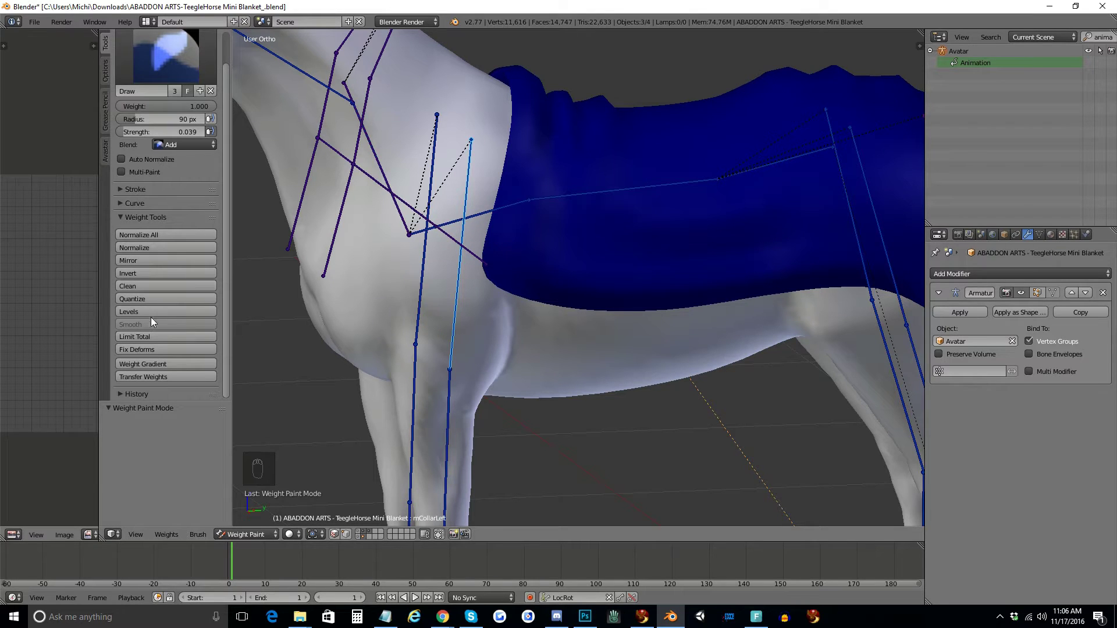
pyautogui.click(148, 376)
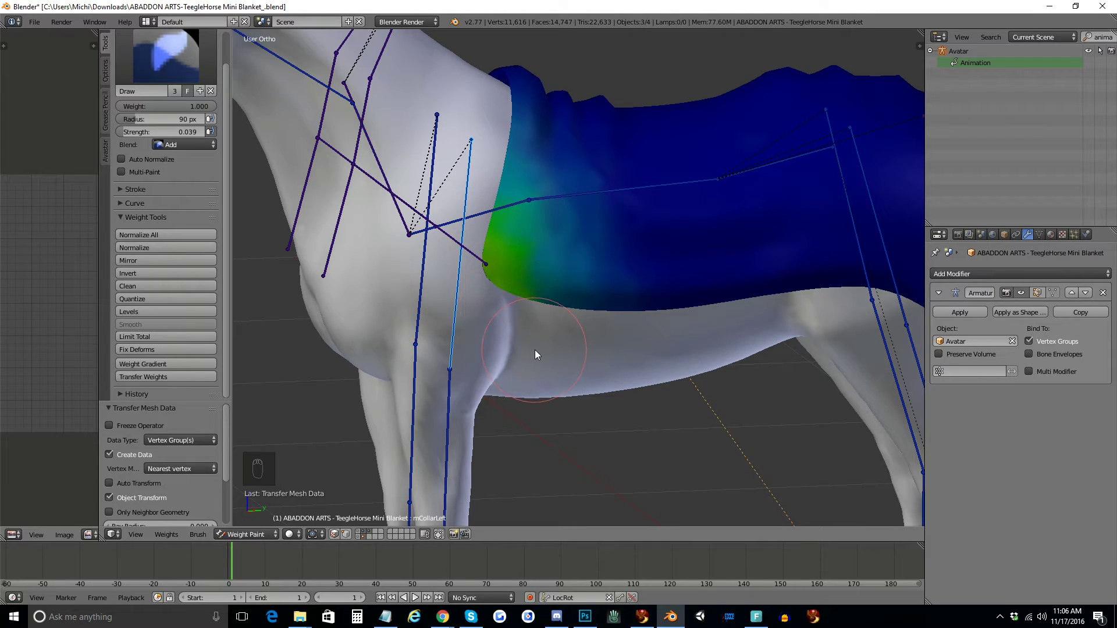
# Transfer the mCollarRight bone's weights from the rigging dummy to the mini blanket with Transfer Weights.
pyautogui.hotkey('ctrl', 'z')
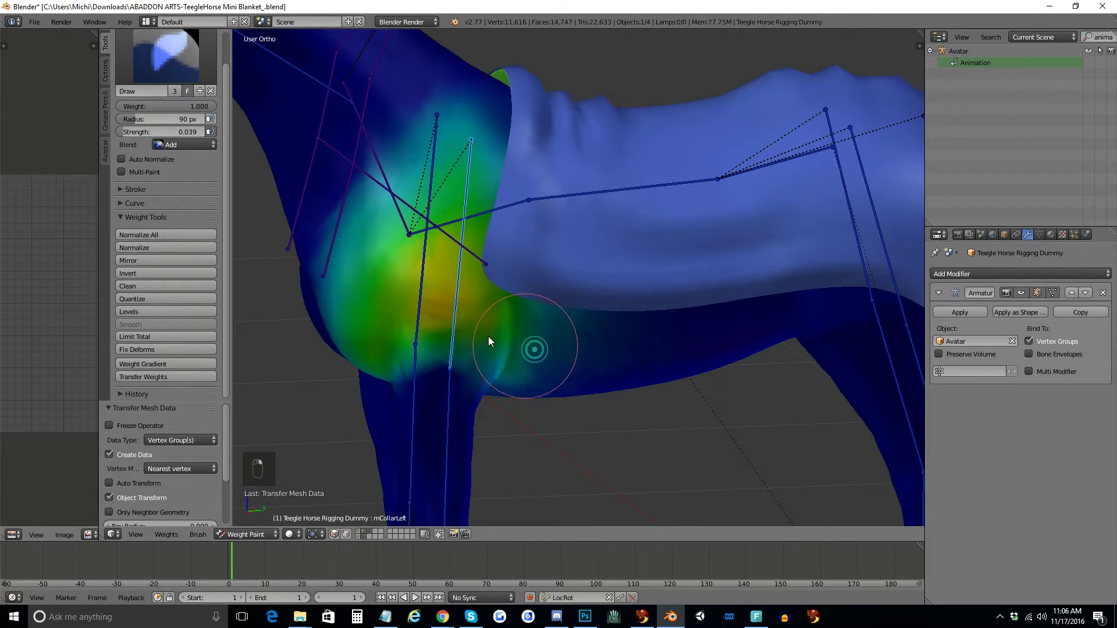
pyautogui.rightClick(425, 285)
pyautogui.moveTo(427, 300); pyautogui.dragTo(629, 305, button='middle')
pyautogui.scroll(1, 629, 305)
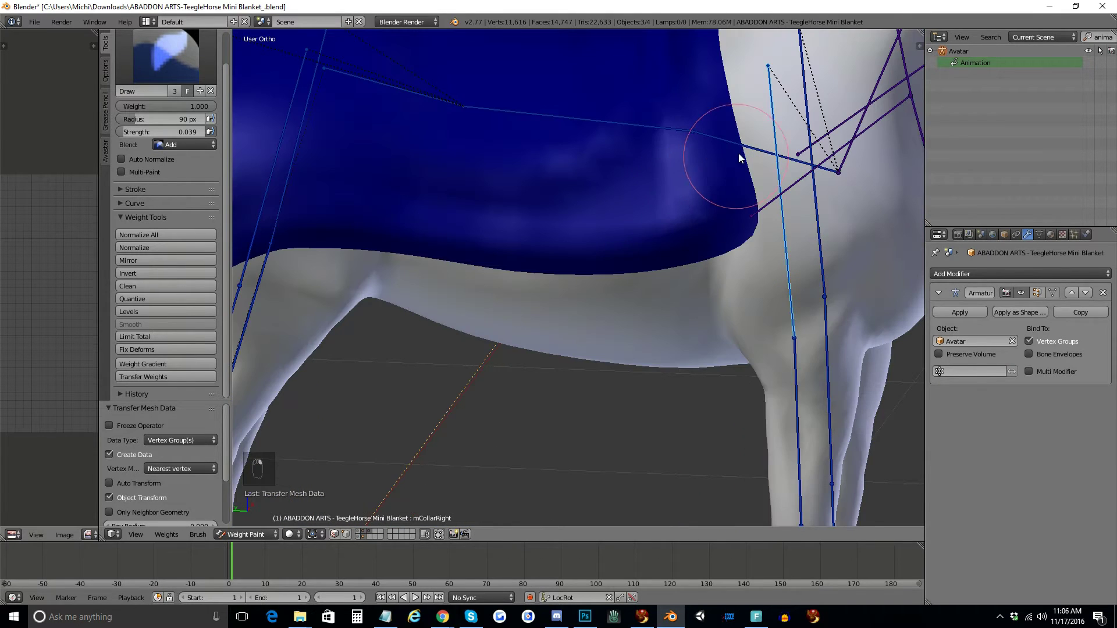
pyautogui.click(158, 375)
# Pick the mChest bone on the rigging dummy and on the mini blanket, and transfer its weights to the blanket.
pyautogui.rightClick(661, 303)
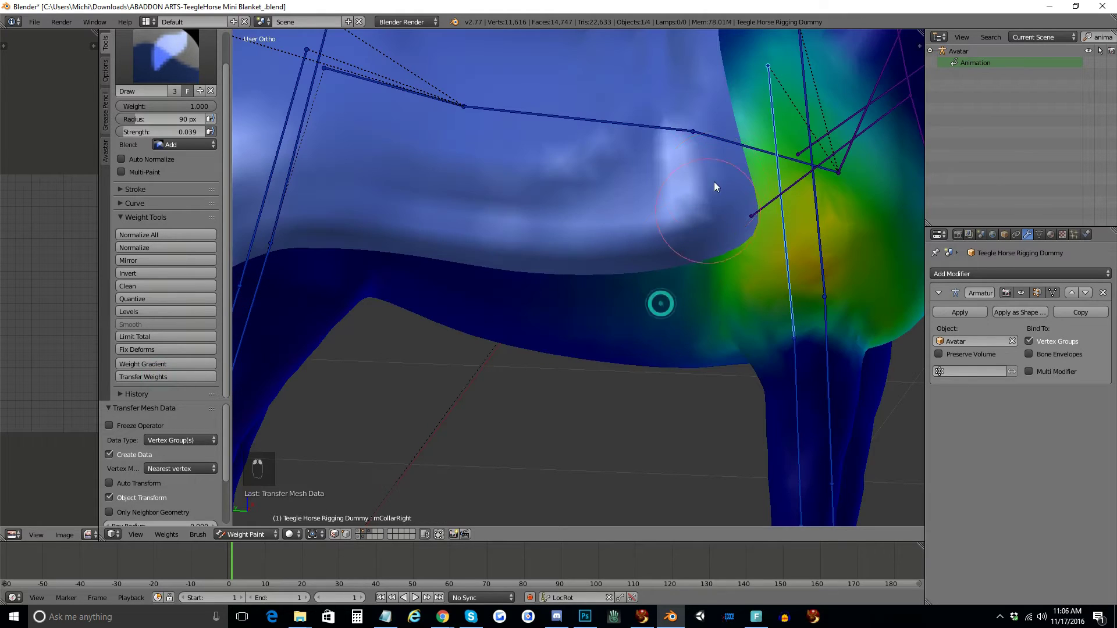
pyautogui.rightClick(729, 142)
pyautogui.keyDown('shift'); pyautogui.moveTo(716, 143); pyautogui.dragTo(670, 222, button='middle'); pyautogui.keyUp('shift')
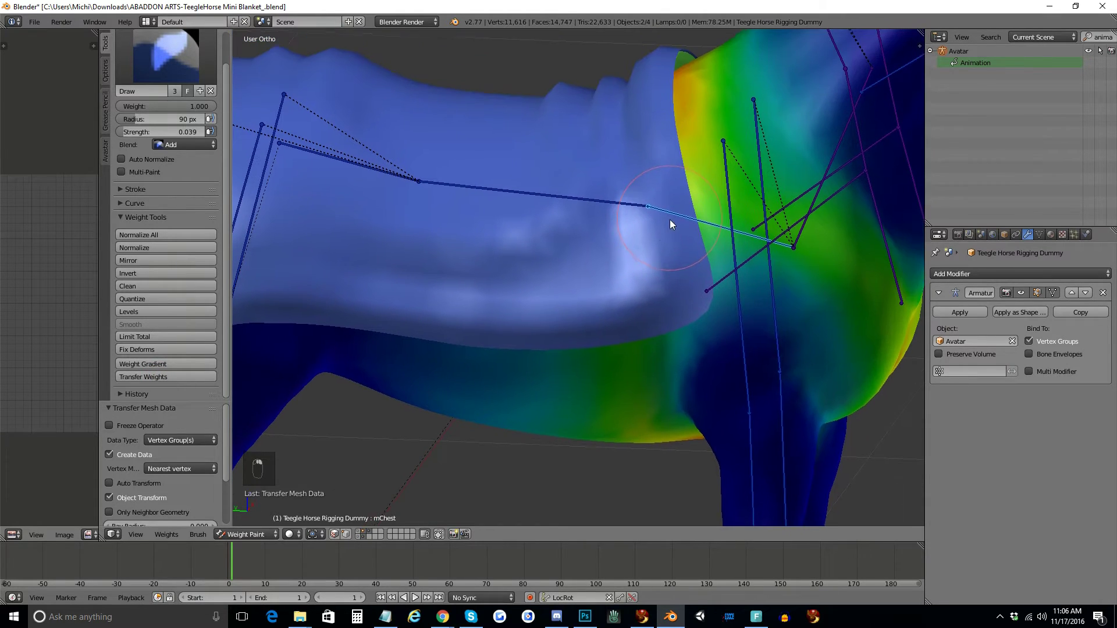
pyautogui.rightClick(609, 276)
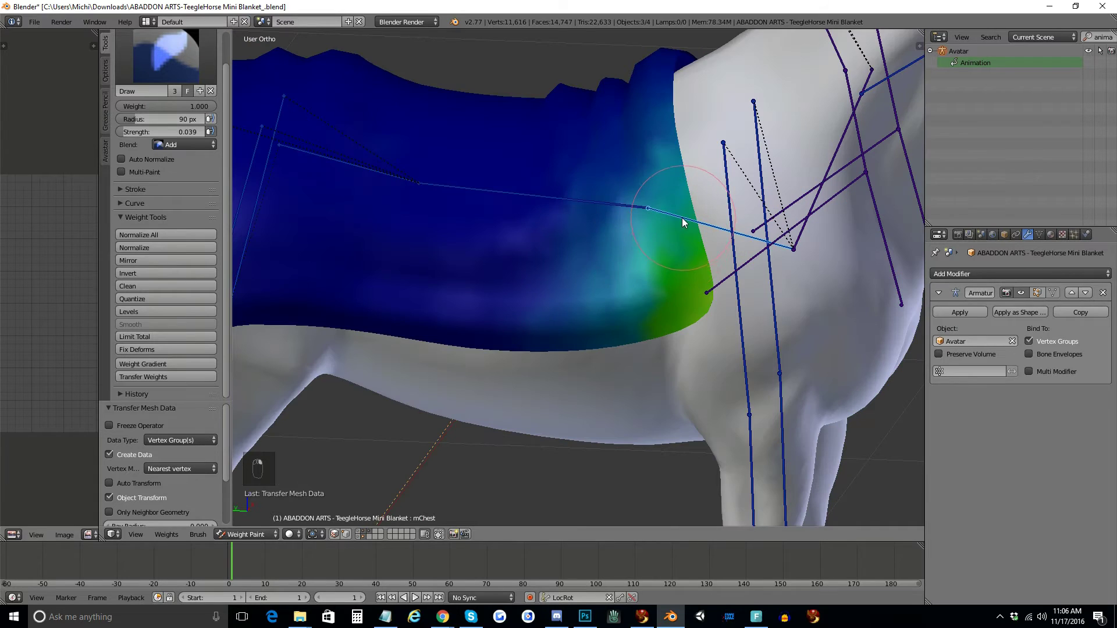
pyautogui.rightClick(675, 214)
pyautogui.click(139, 378)
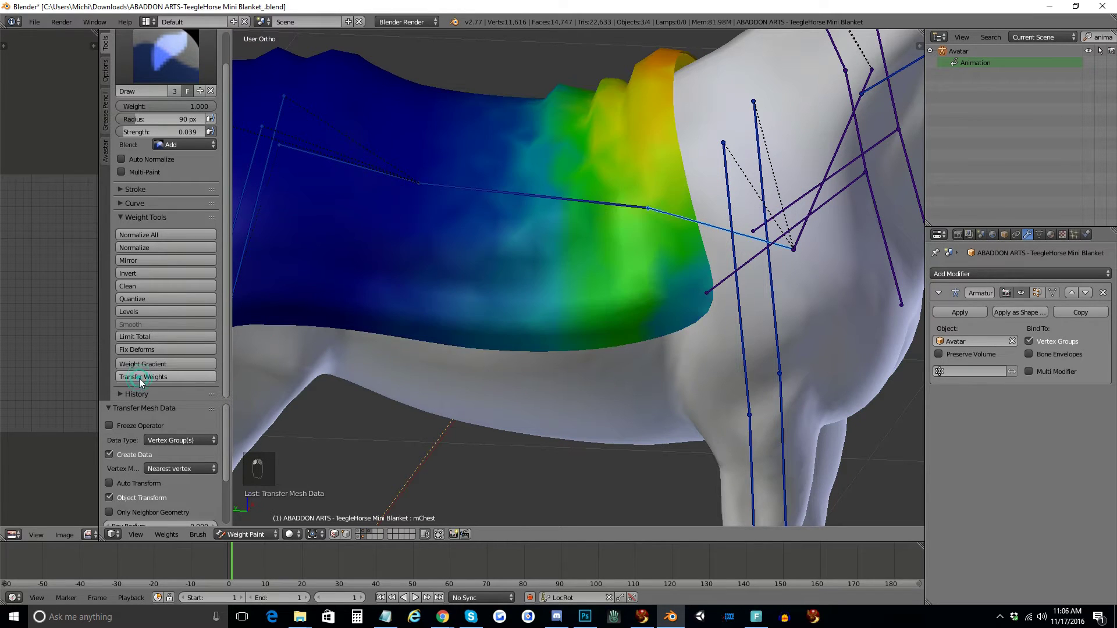
# Try to transfer the mTorso bone's weights from the rigging dummy to the mini blanket.
pyautogui.rightClick(581, 386)
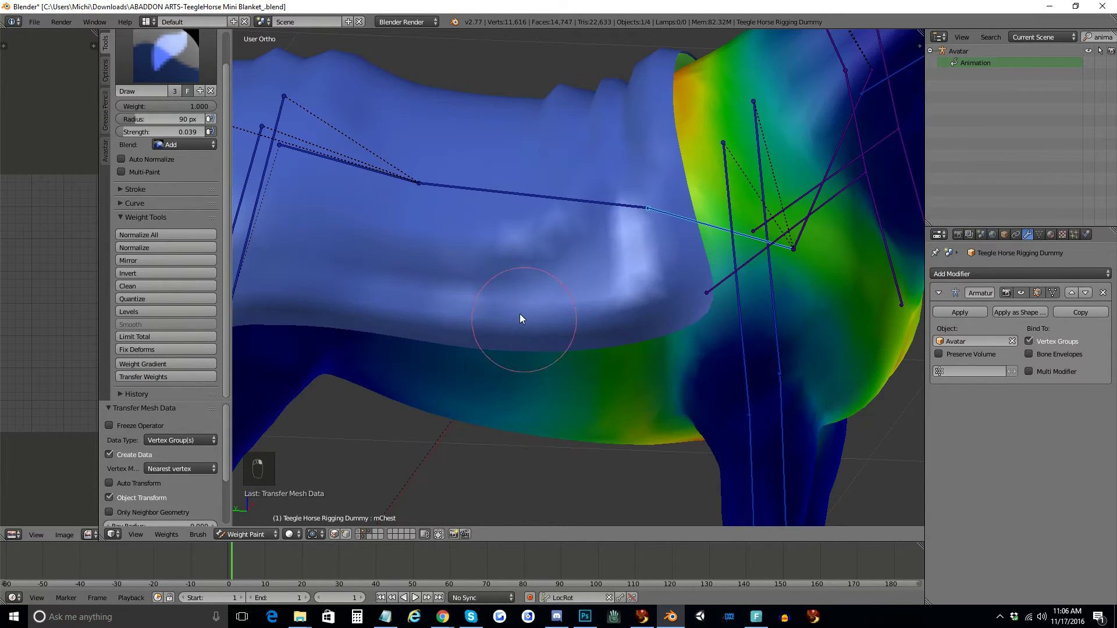
pyautogui.rightClick(502, 298)
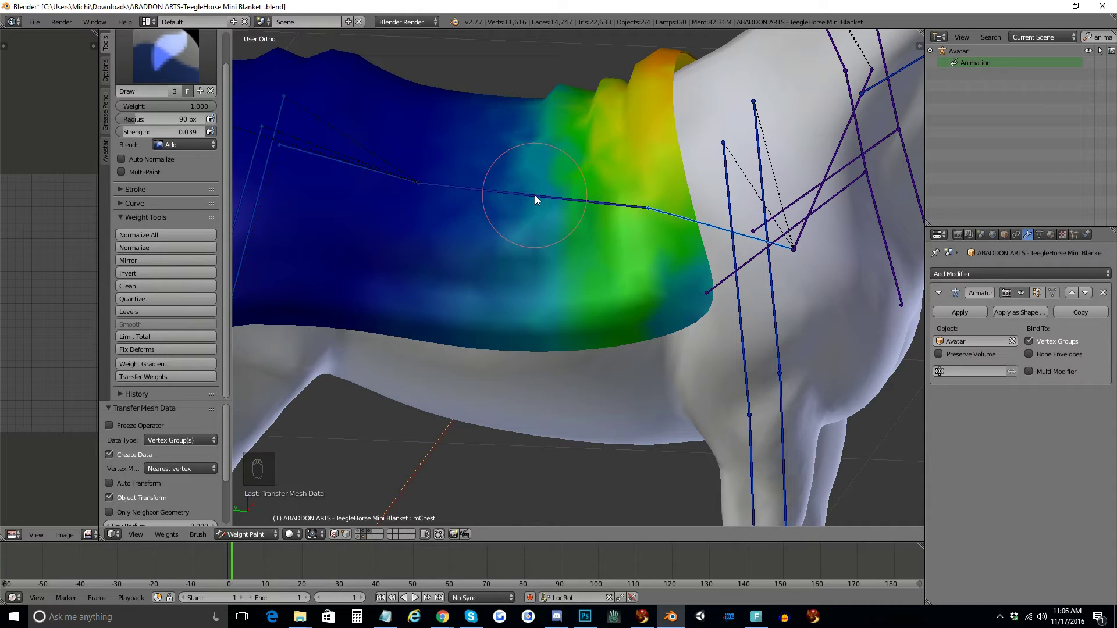
pyautogui.moveTo(535, 194)
pyautogui.mouseDown()
pyautogui.moveTo(611, 282)
pyautogui.moveTo(619, 359)
pyautogui.moveTo(657, 245)
pyautogui.moveTo(638, 276)
pyautogui.moveTo(640, 290)
pyautogui.moveTo(681, 202)
pyautogui.moveTo(663, 300)
pyautogui.moveTo(687, 214)
pyautogui.moveTo(707, 223)
pyautogui.moveTo(662, 246)
pyautogui.moveTo(581, 209)
pyautogui.mouseUp()
pyautogui.rightClick(554, 198)
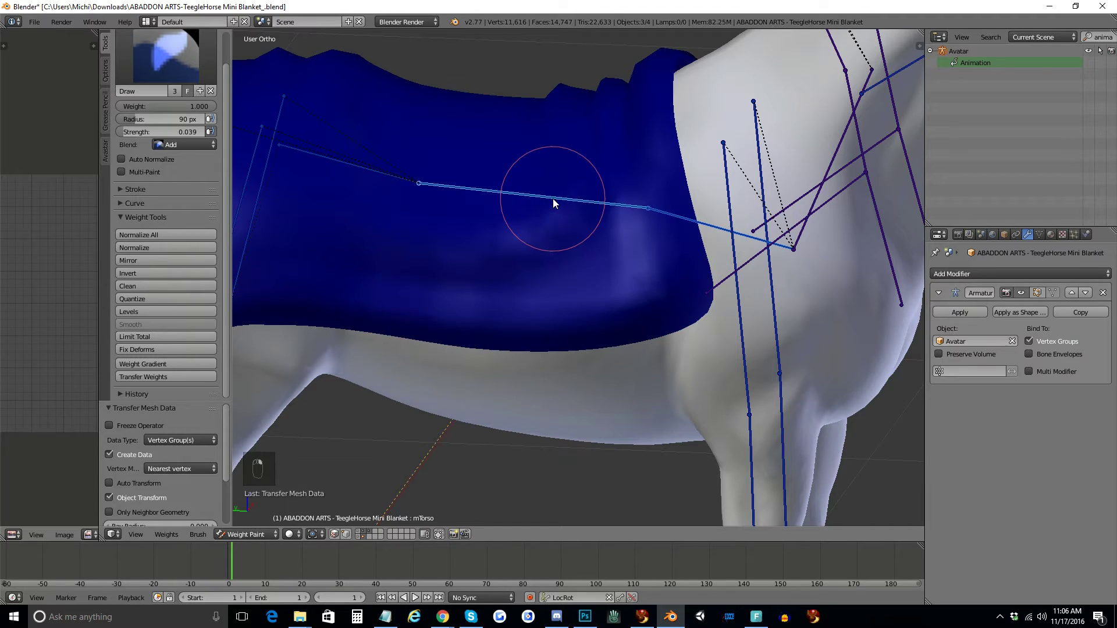
pyautogui.click(159, 376)
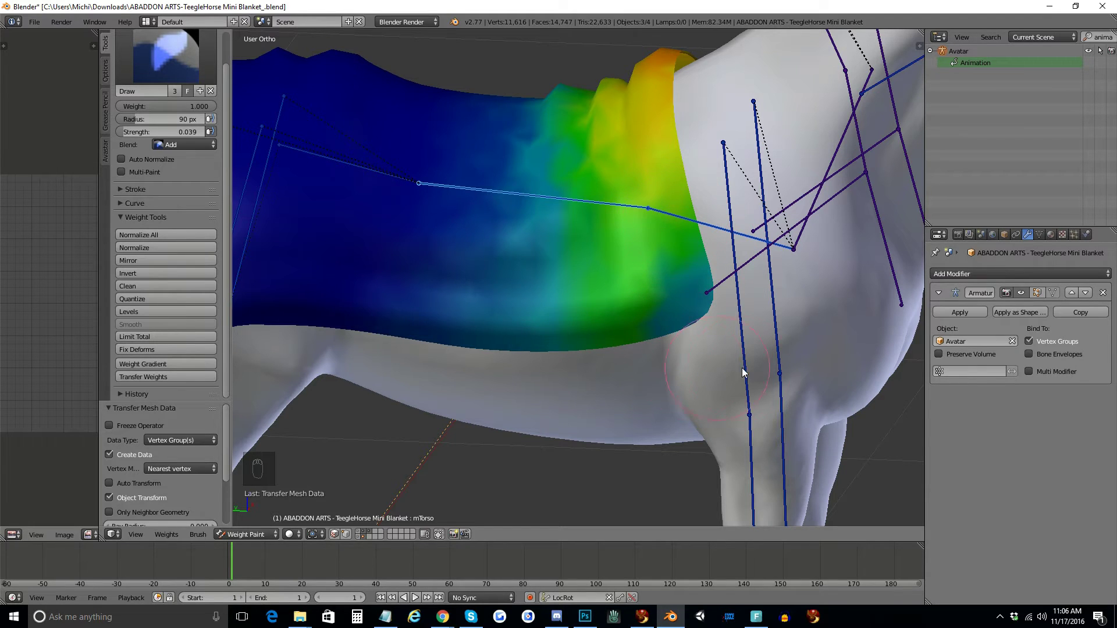
# Make mChest the active bone on the rigging dummy and the mini blanket, and transfer its weights to the blanket again.
pyautogui.rightClick(712, 357)
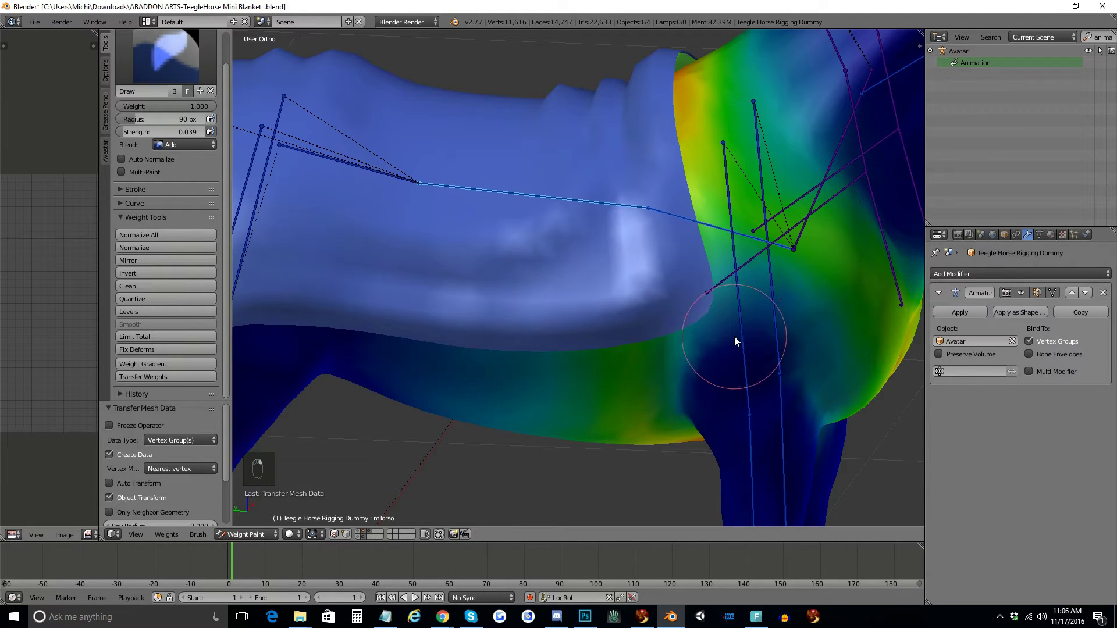
pyautogui.rightClick(738, 305)
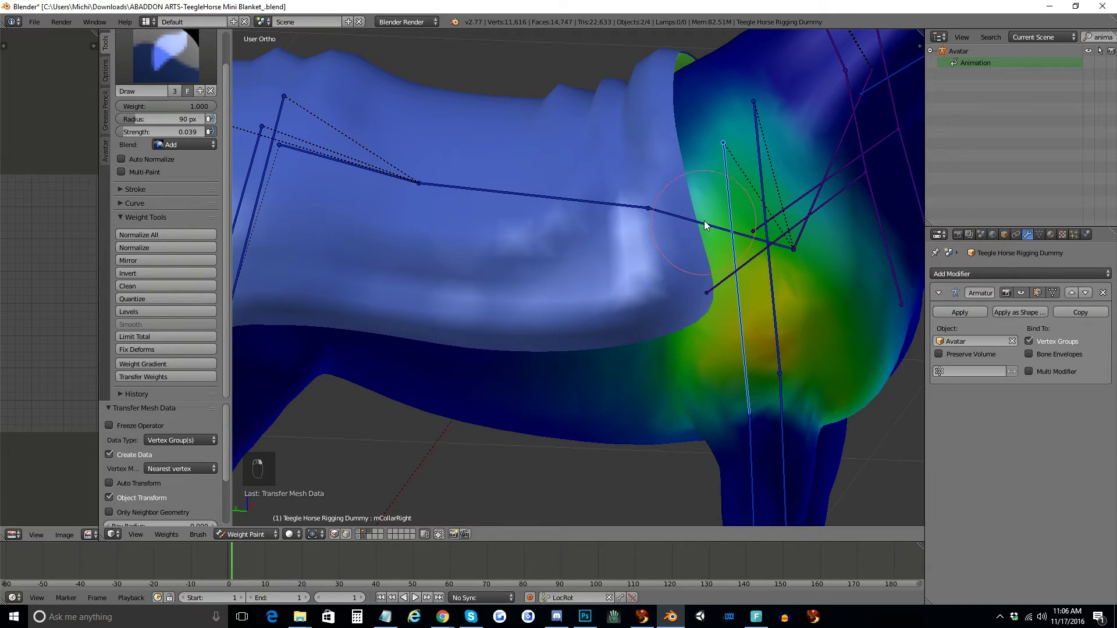
pyautogui.rightClick(703, 221)
pyautogui.rightClick(667, 271)
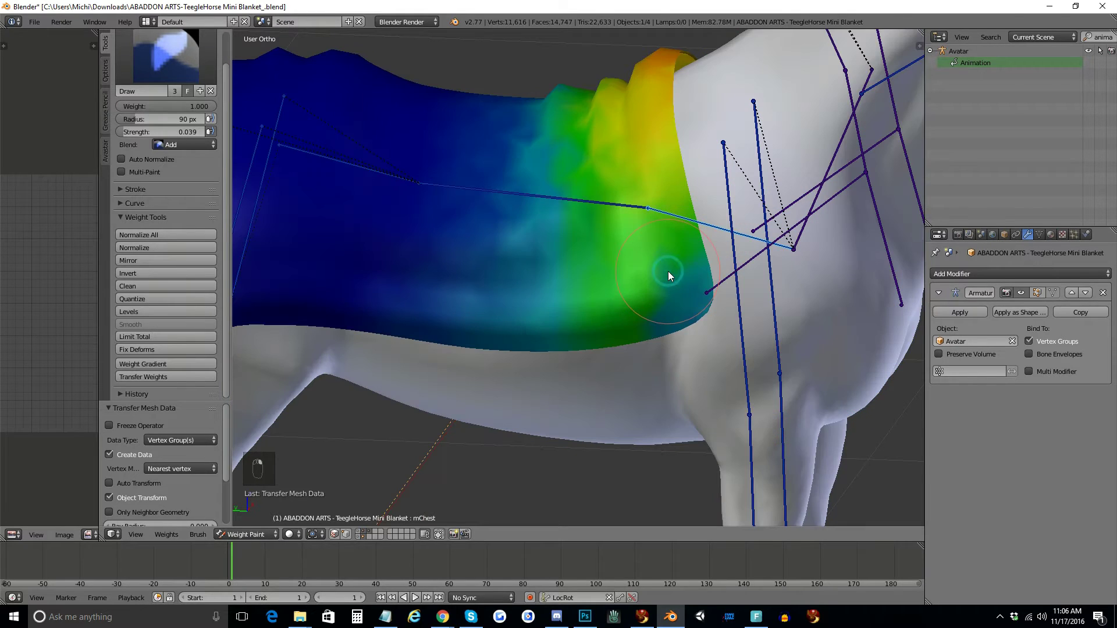
pyautogui.click(161, 375)
# Pick the mTorso bone on the rigging dummy and on the mini blanket, and transfer its weights to the blanket.
pyautogui.rightClick(669, 376)
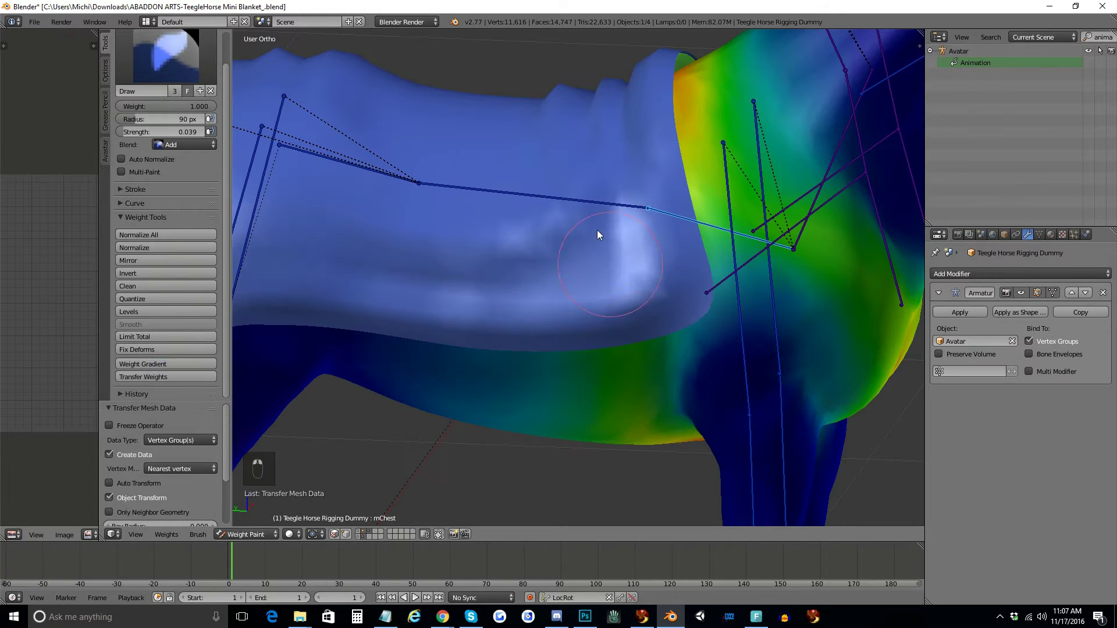
pyautogui.rightClick(574, 202)
pyautogui.rightClick(564, 289)
pyautogui.rightClick(559, 291)
pyautogui.keyDown('shift'); pyautogui.rightClick(558, 293); pyautogui.keyUp('shift')
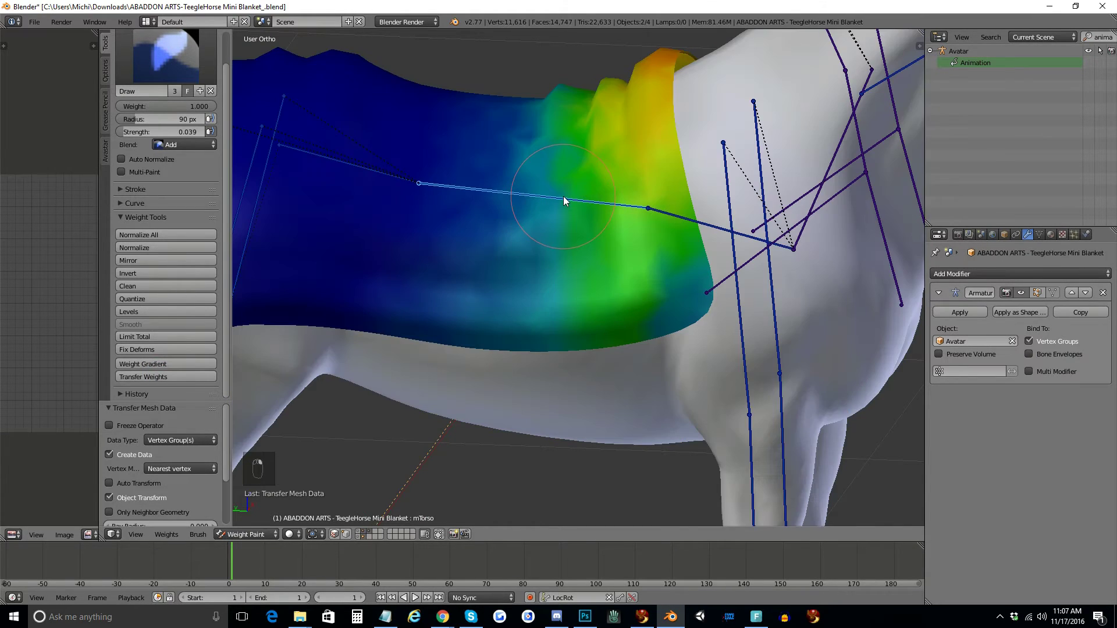
pyautogui.click(169, 379)
# Try to transfer the mPelvis bone's weights to the mini blanket, picking the bone on the blanket only.
pyautogui.moveTo(621, 263); pyautogui.dragTo(564, 351, button='middle')
pyautogui.rightClick(550, 330)
pyautogui.scroll(2, 550, 330)
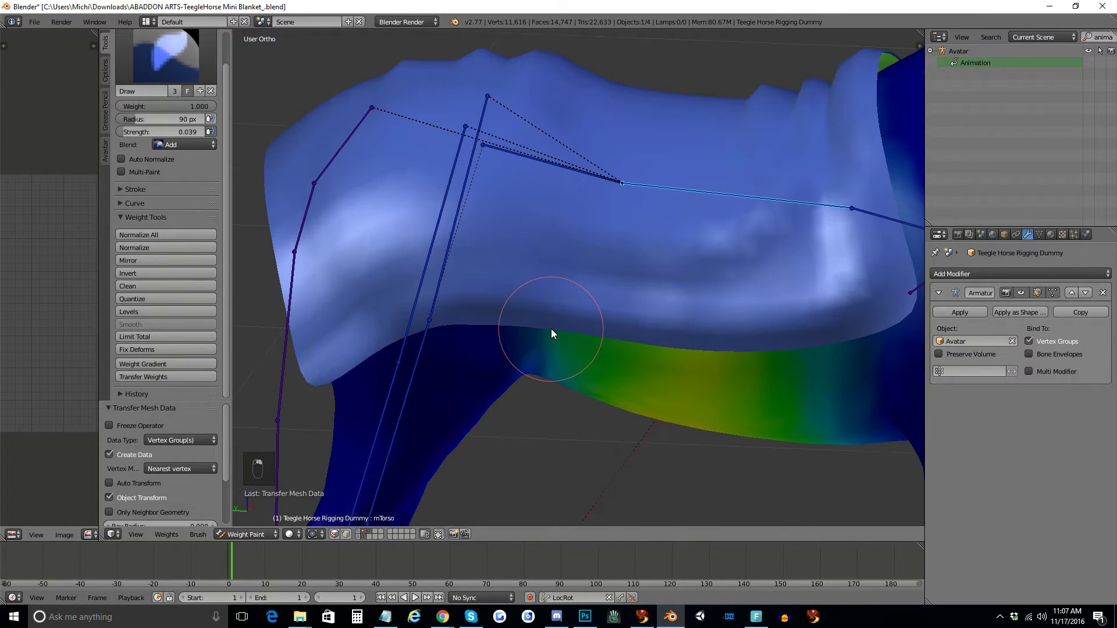
pyautogui.keyDown('shift'); pyautogui.rightClick(526, 285); pyautogui.keyUp('shift')
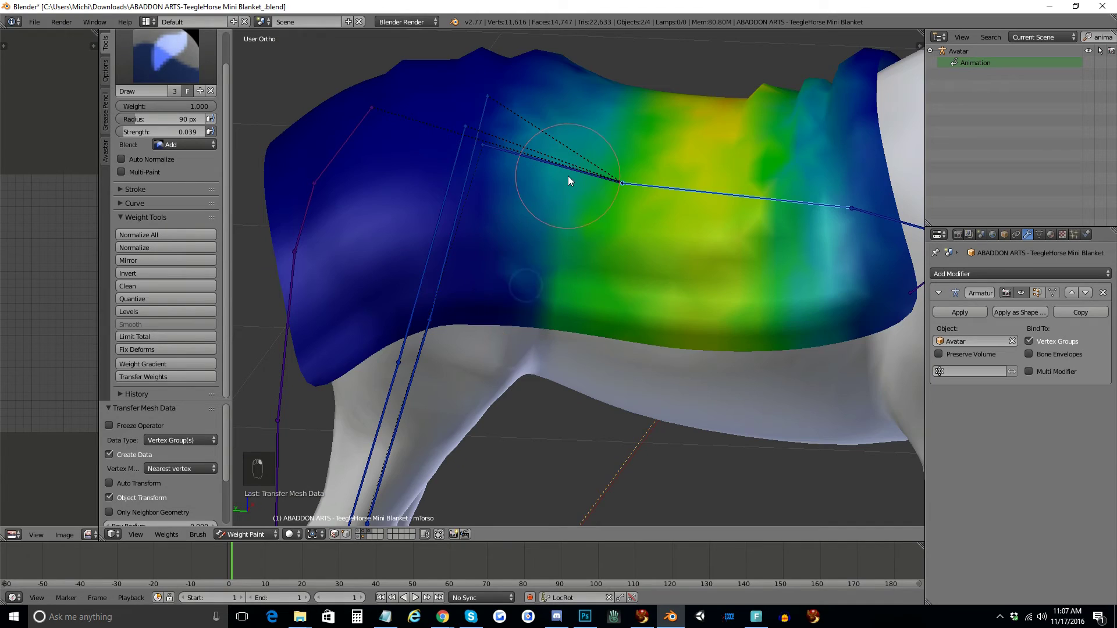
pyautogui.rightClick(561, 169)
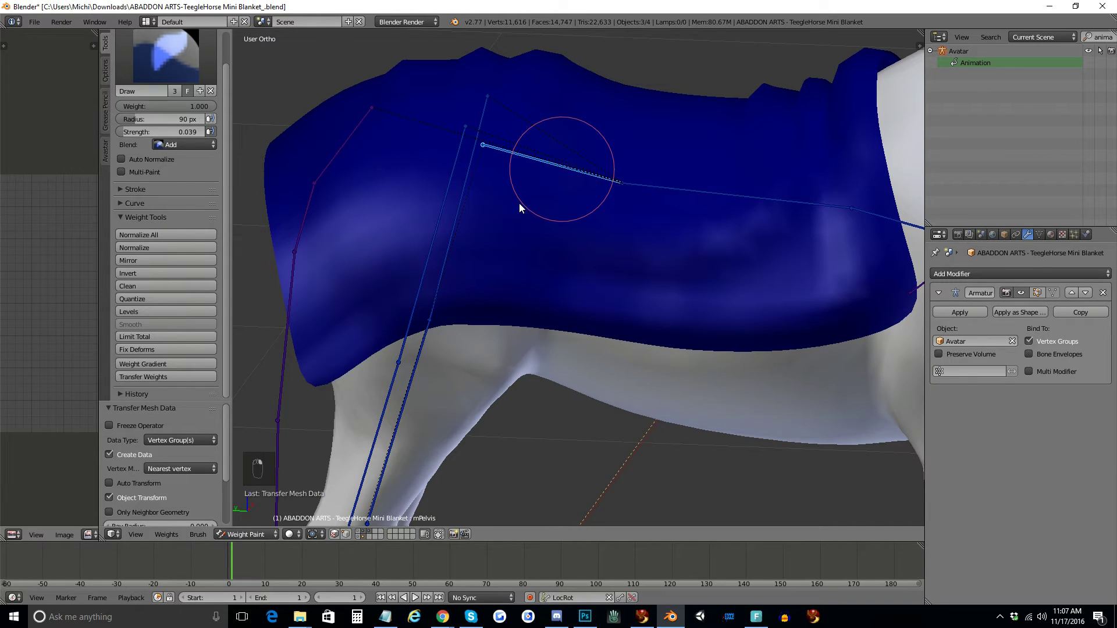
pyautogui.click(156, 376)
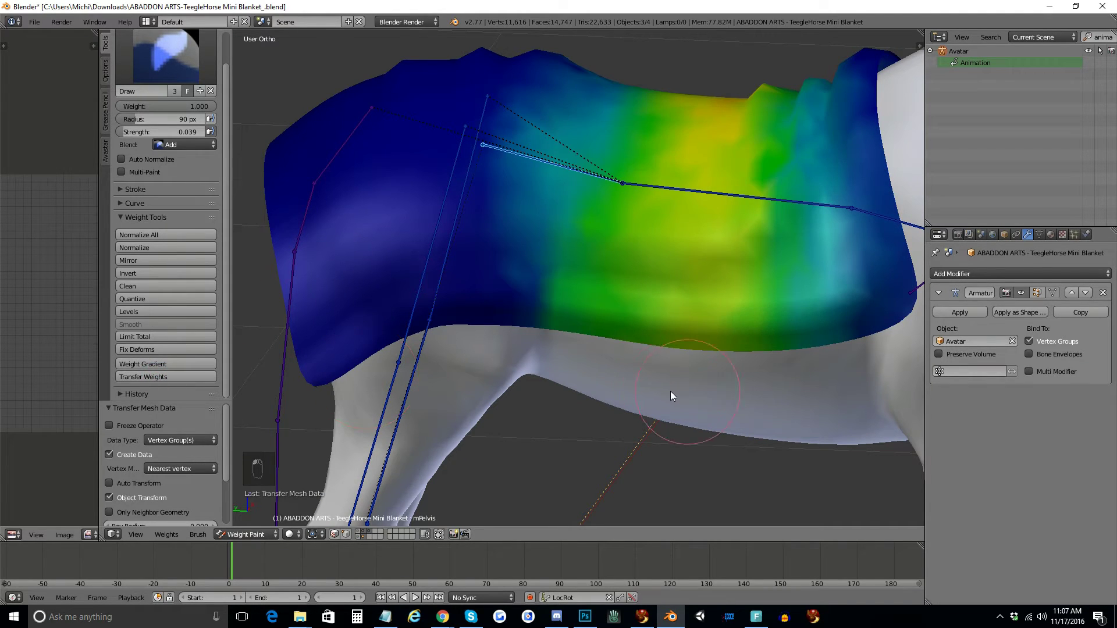
# Make mPelvis the active bone on the rigging dummy first, and transfer its weights to the mini blanket.
pyautogui.rightClick(640, 380)
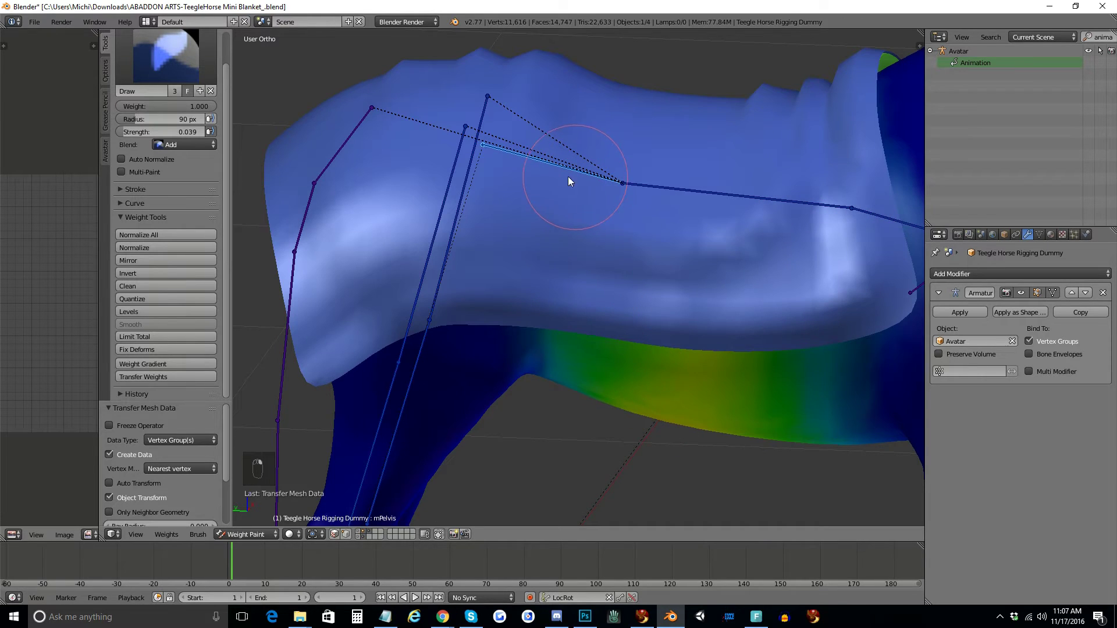
pyautogui.rightClick(538, 163)
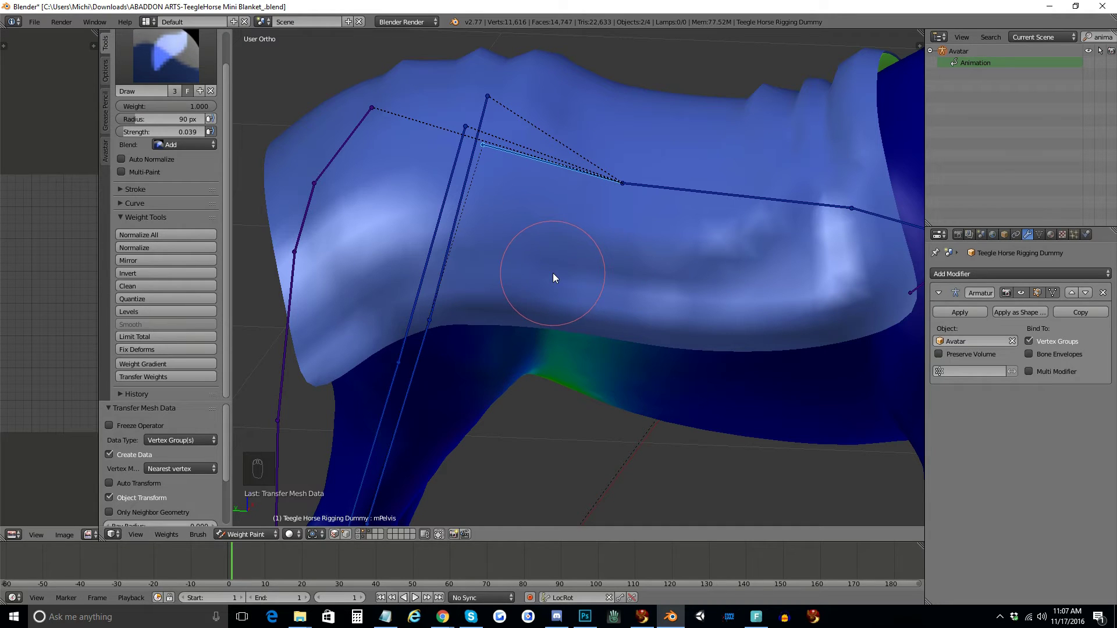
pyautogui.rightClick(577, 277)
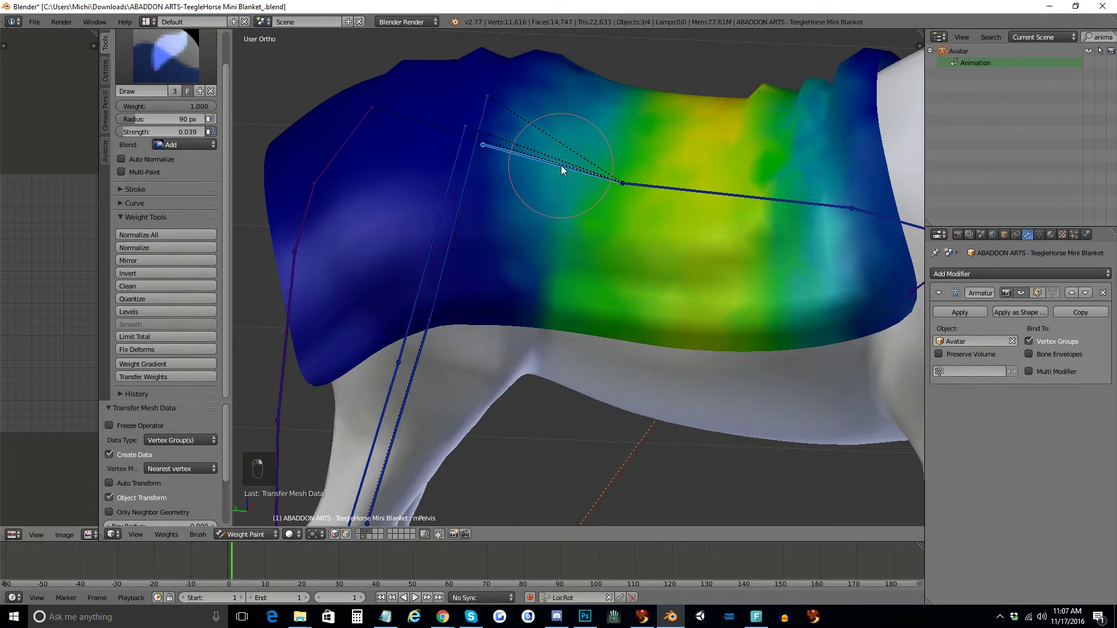
pyautogui.click(182, 375)
# Pick the mHipRight bone on the rigging dummy and the mini blanket, and transfer its weights to the blanket.
pyautogui.scroll(5, 585, 292)
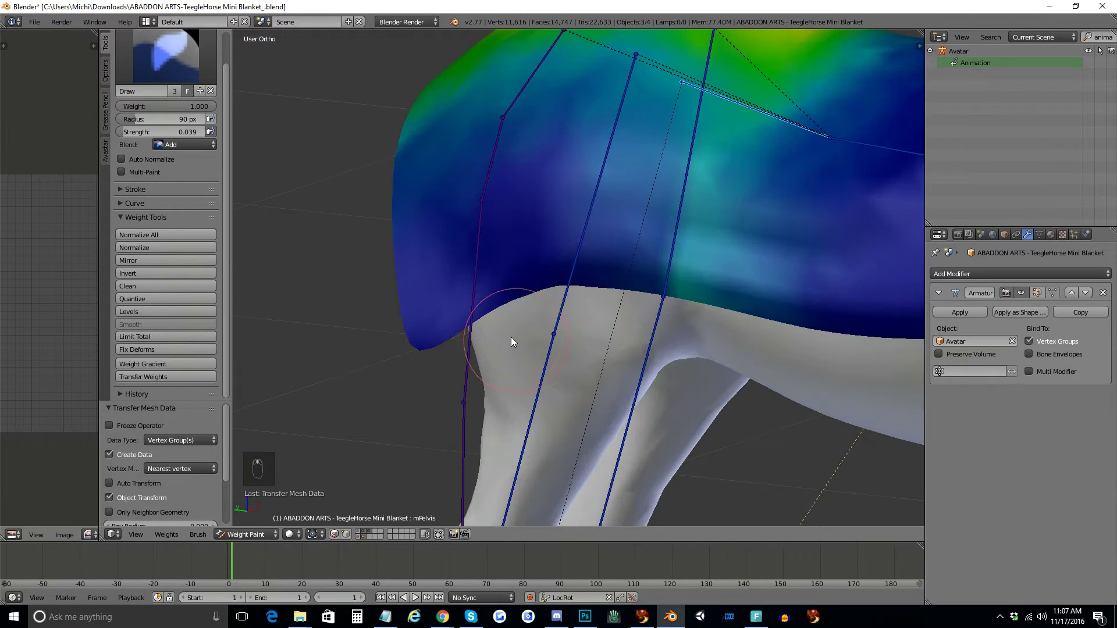
pyautogui.rightClick(511, 337)
pyautogui.click(572, 273)
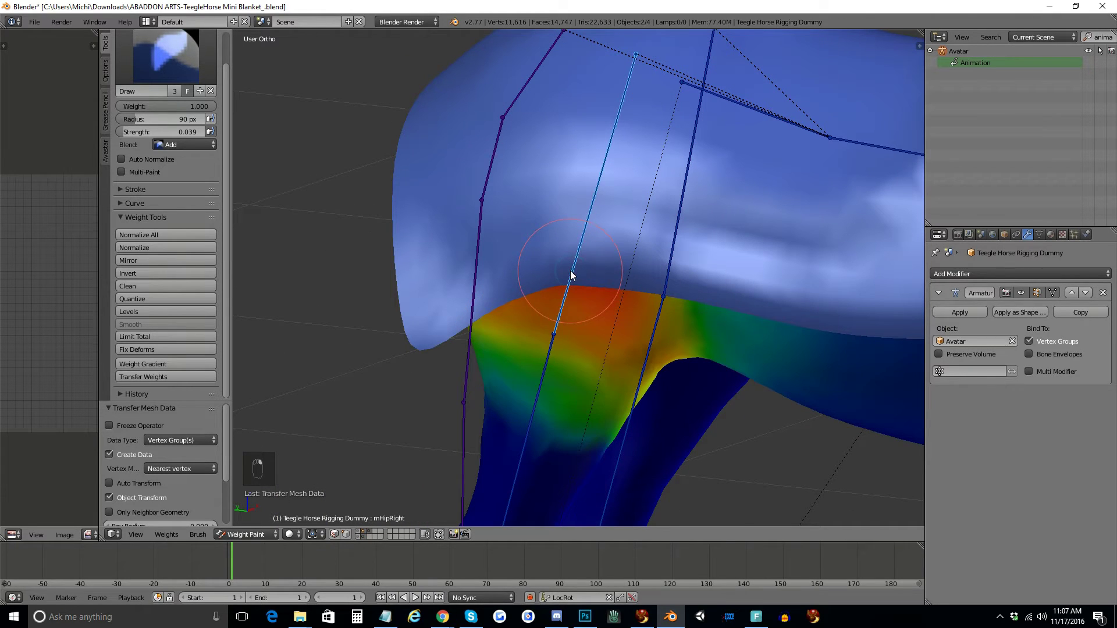
pyautogui.rightClick(535, 219)
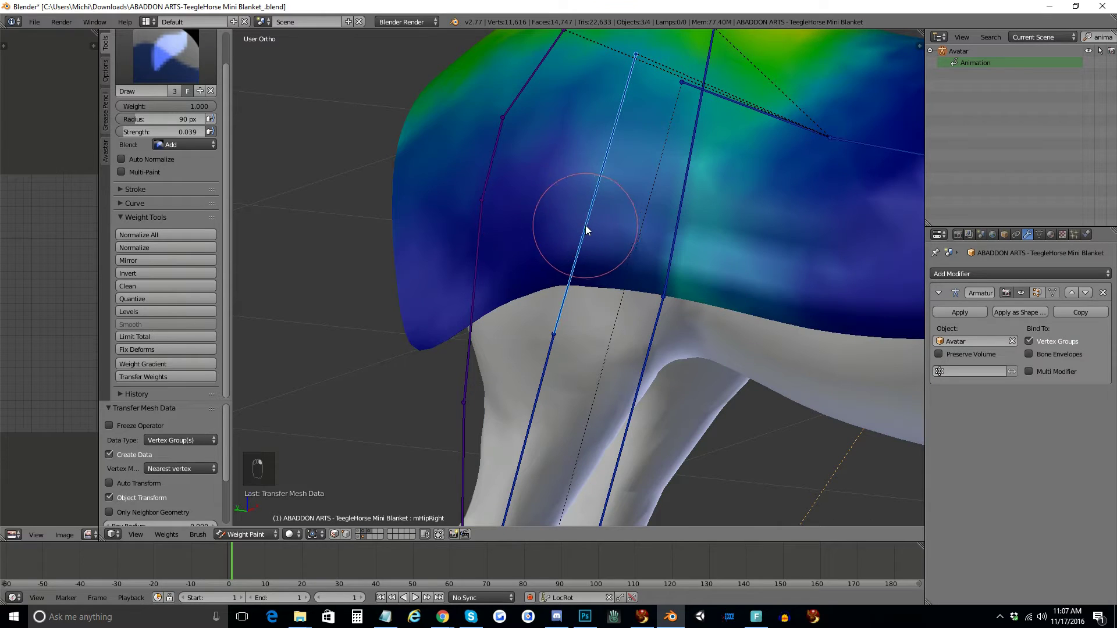
pyautogui.rightClick(581, 227)
pyautogui.click(142, 376)
# Pick the mHipLeft bone on the rigging dummy and the mini blanket, and transfer its weights to the blanket.
pyautogui.scroll(-4, 536, 316)
pyautogui.moveTo(535, 315); pyautogui.dragTo(797, 322, button='middle')
pyautogui.rightClick(524, 352)
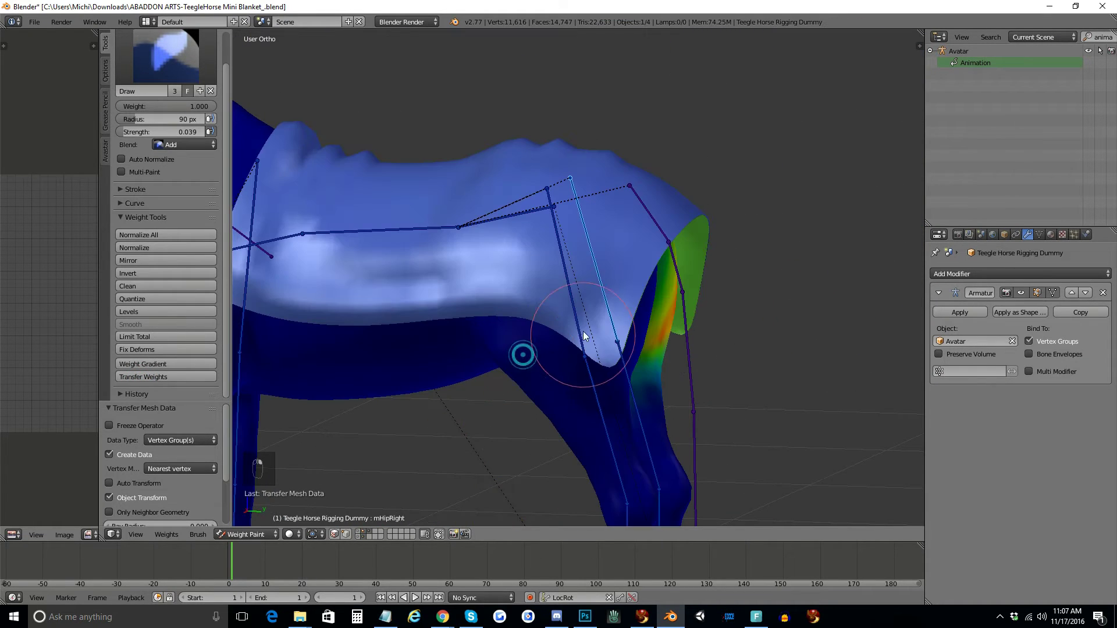
pyautogui.rightClick(573, 318)
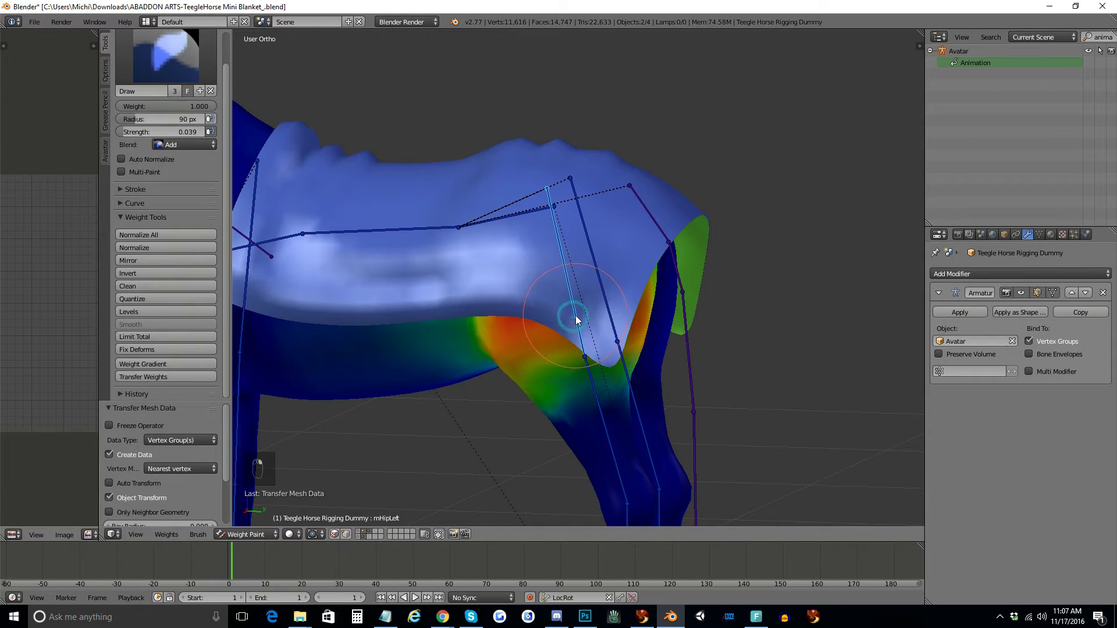
pyautogui.rightClick(503, 278)
pyautogui.click(564, 266)
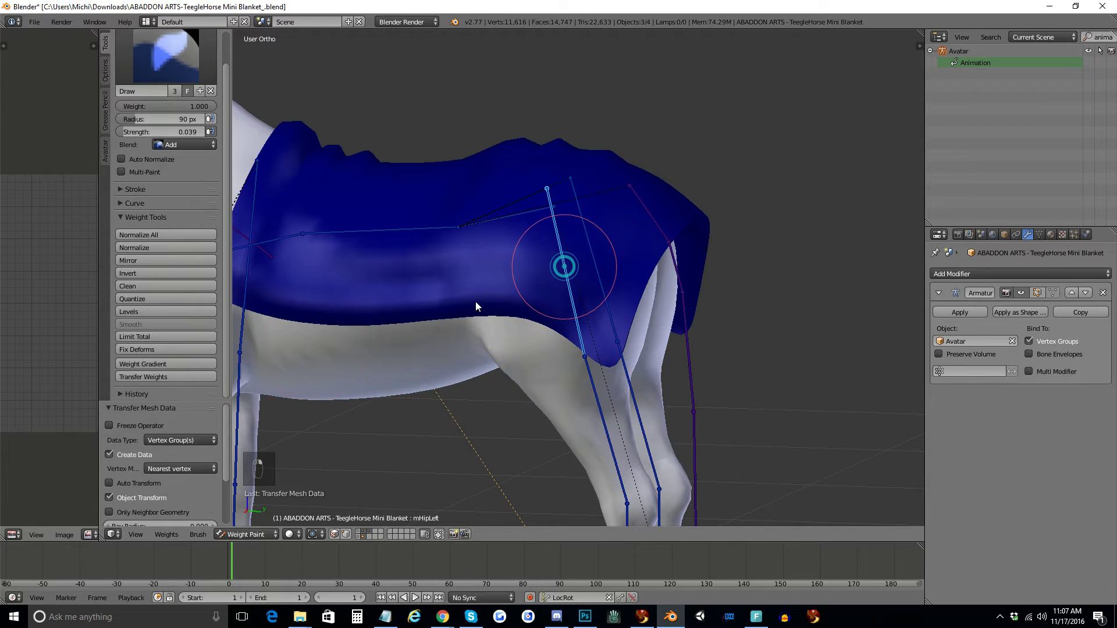
pyautogui.click(159, 377)
# Examine the mini blanket's transferred hip weights on the whole horse from several angles.
pyautogui.scroll(-4, 458, 343)
pyautogui.scroll(1, 515, 329)
pyautogui.scroll(-1, 469, 347)
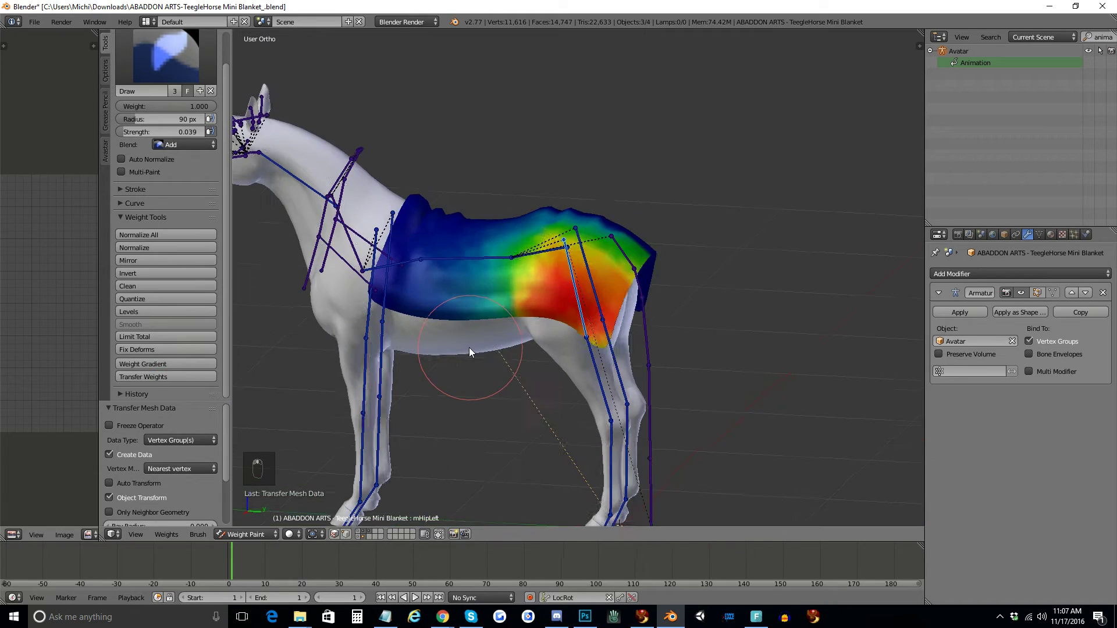
pyautogui.scroll(2, 630, 316)
pyautogui.scroll(-2, 640, 332)
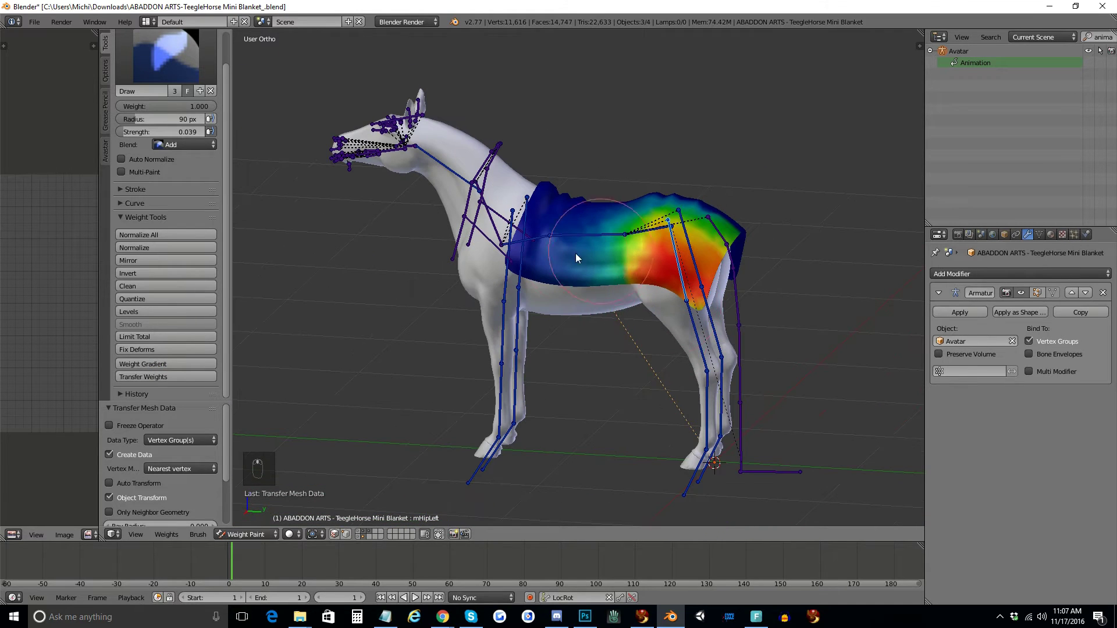
pyautogui.scroll(1, 721, 282)
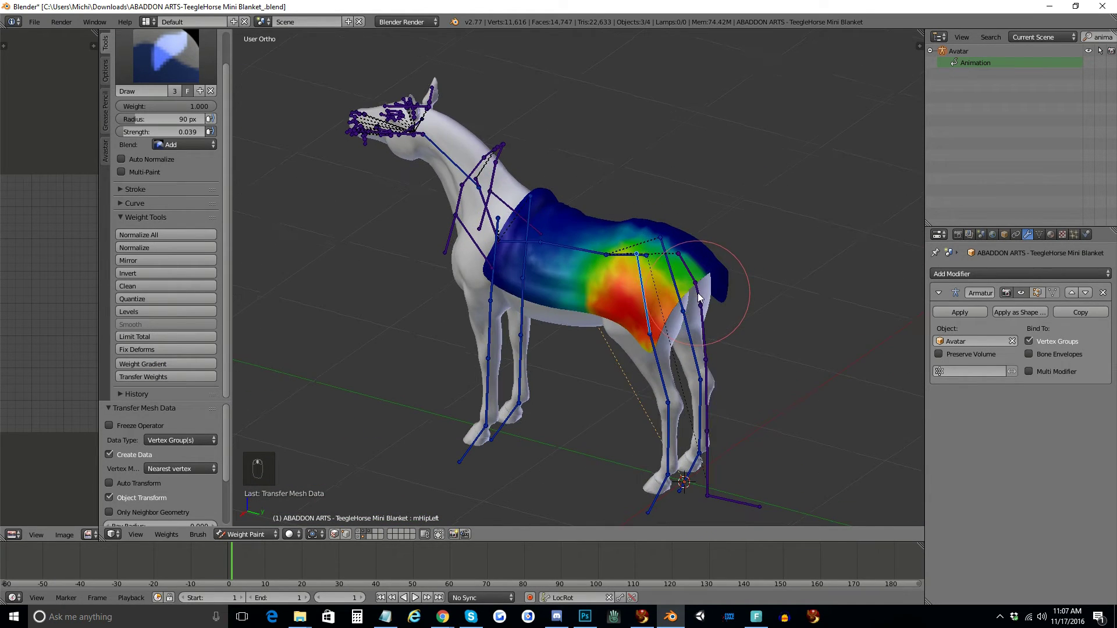
pyautogui.scroll(2, 710, 298)
pyautogui.moveTo(614, 295); pyautogui.dragTo(583, 306, button='middle')
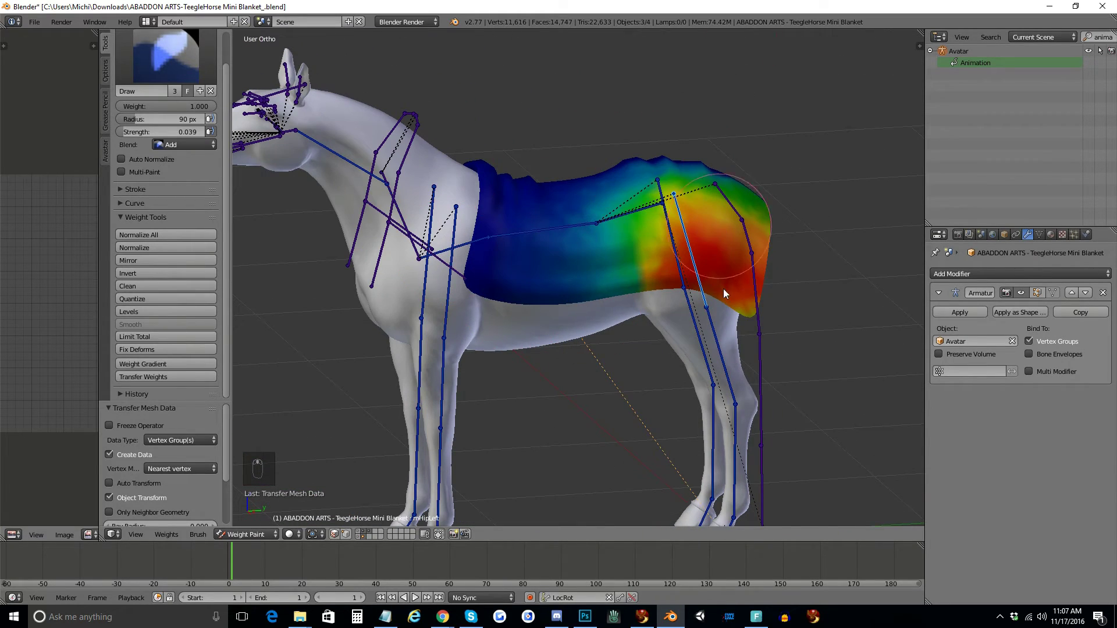
pyautogui.scroll(-3, 622, 331)
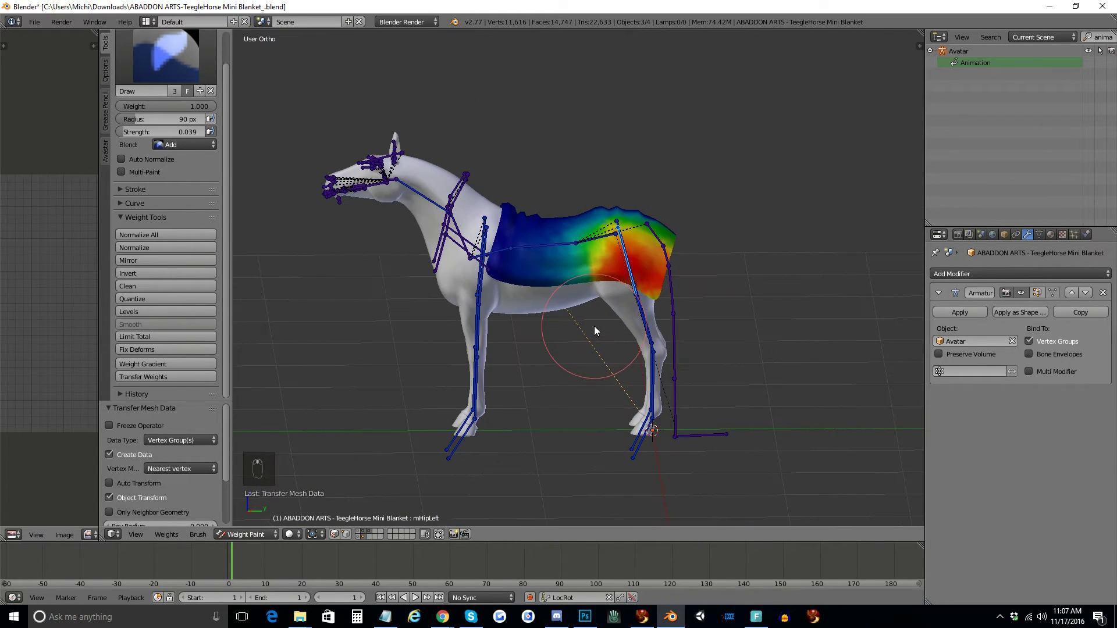
# Show the horse in right side view, return the mini blanket to Object Mode and select the rigging dummy.
pyautogui.press('KP_3')
pyautogui.click(239, 535)
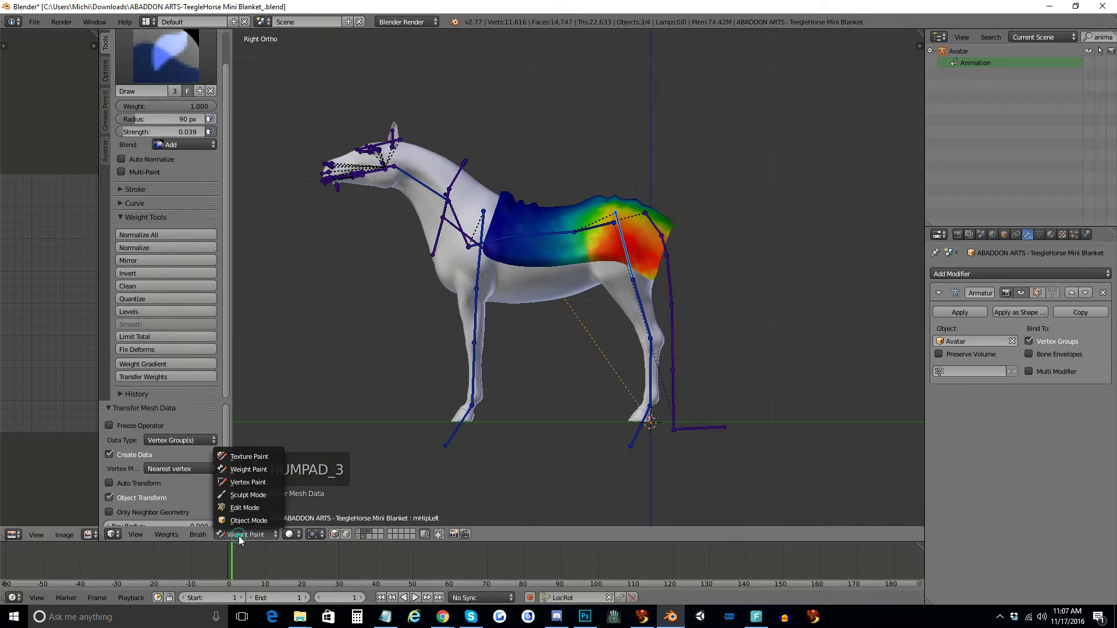
pyautogui.click(232, 524)
pyautogui.hotkey('ctrl', 'z')
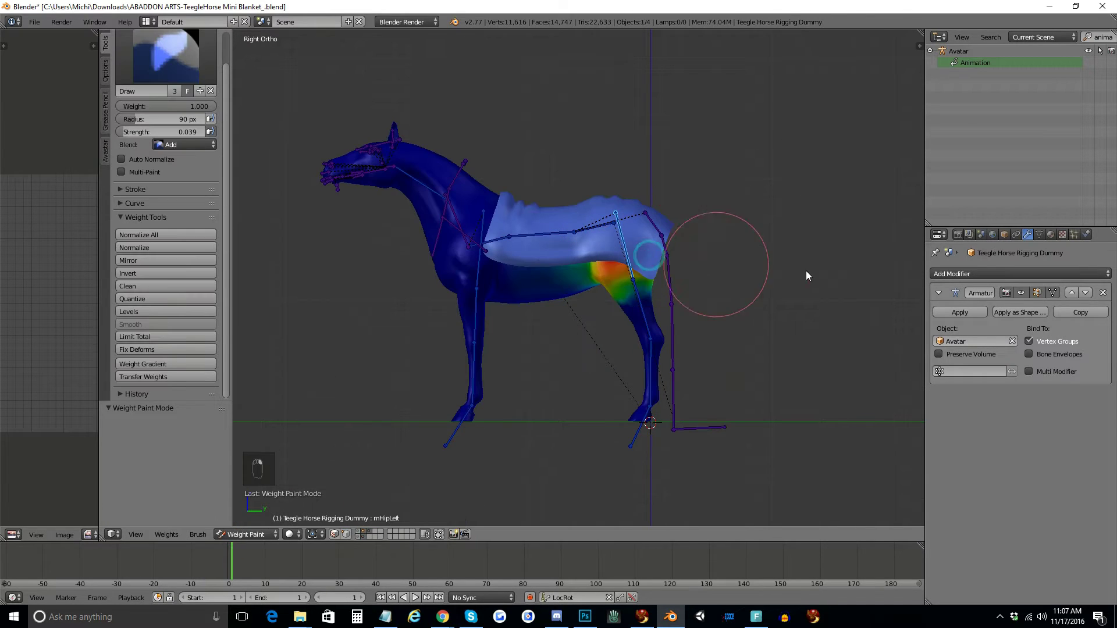
# Return the rigging dummy to Object Mode and select the mini blanket.
pyautogui.click(257, 535)
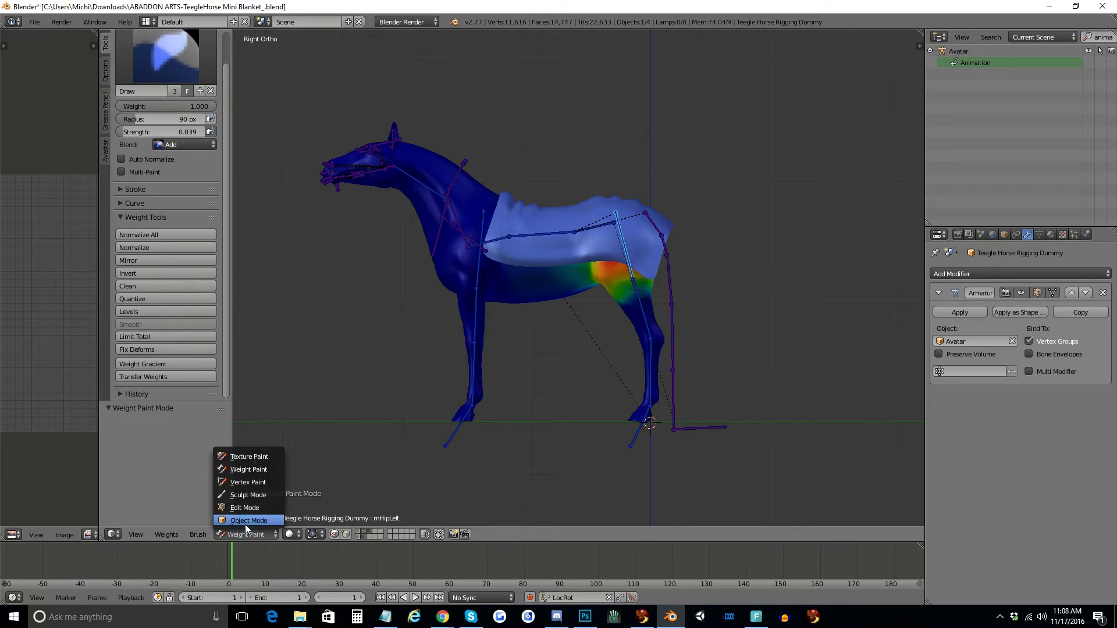
pyautogui.click(245, 524)
pyautogui.rightClick(675, 233)
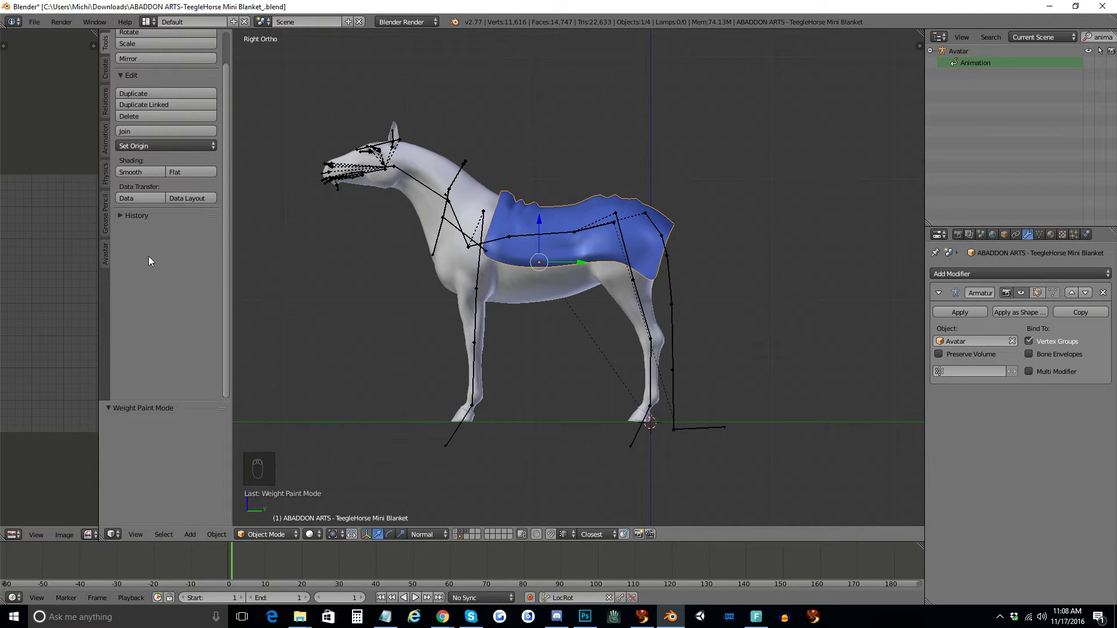
# Display the Avastar tools at a wider size and the mini blanket's vertex group list through to its last entries.
pyautogui.click(106, 252)
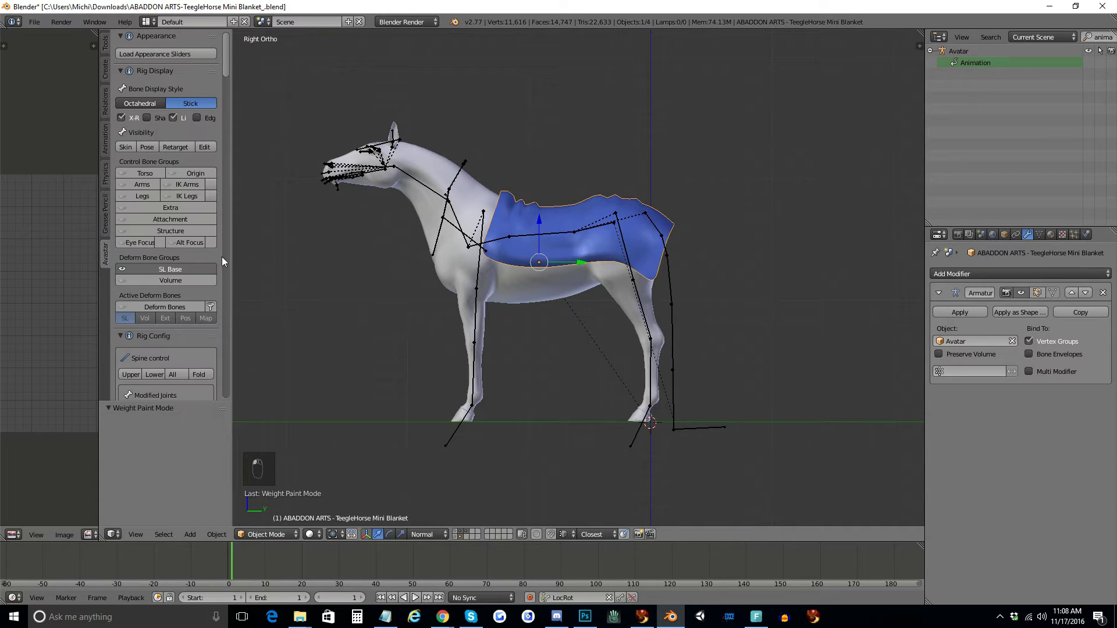
pyautogui.moveTo(232, 258); pyautogui.dragTo(275, 258)
pyautogui.scroll(3, 585, 344)
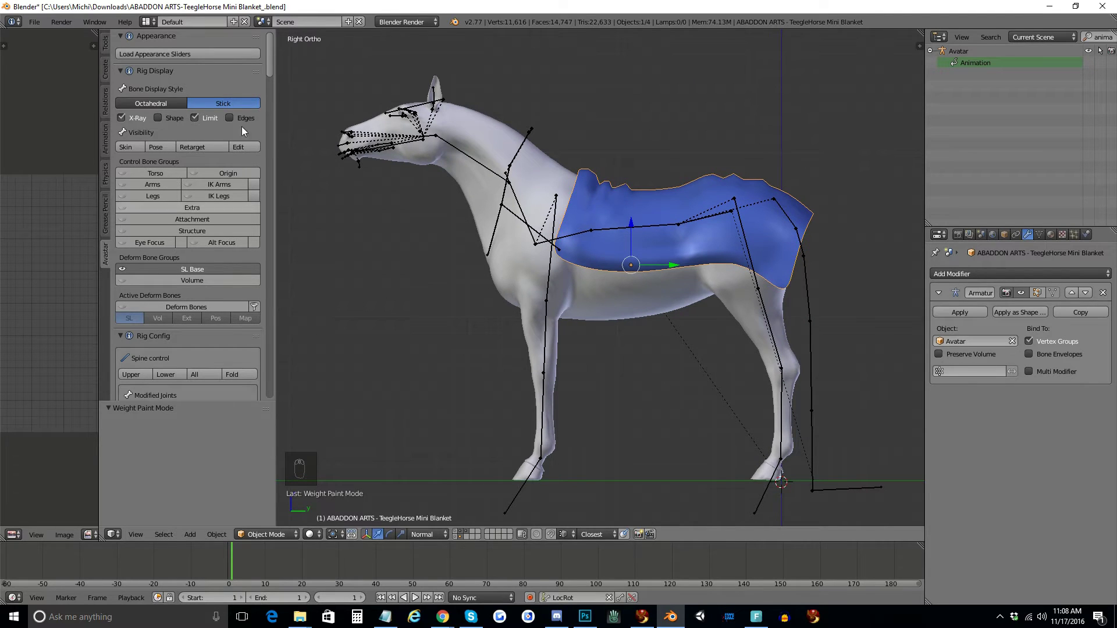
pyautogui.click(1039, 234)
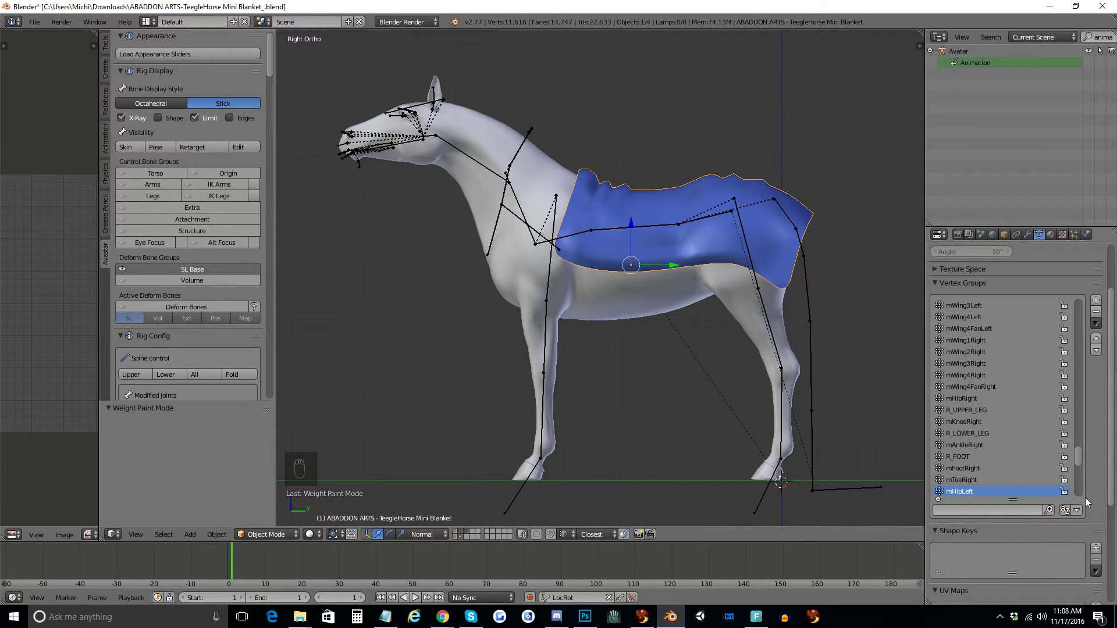
pyautogui.moveTo(1080, 454); pyautogui.dragTo(1092, 512)
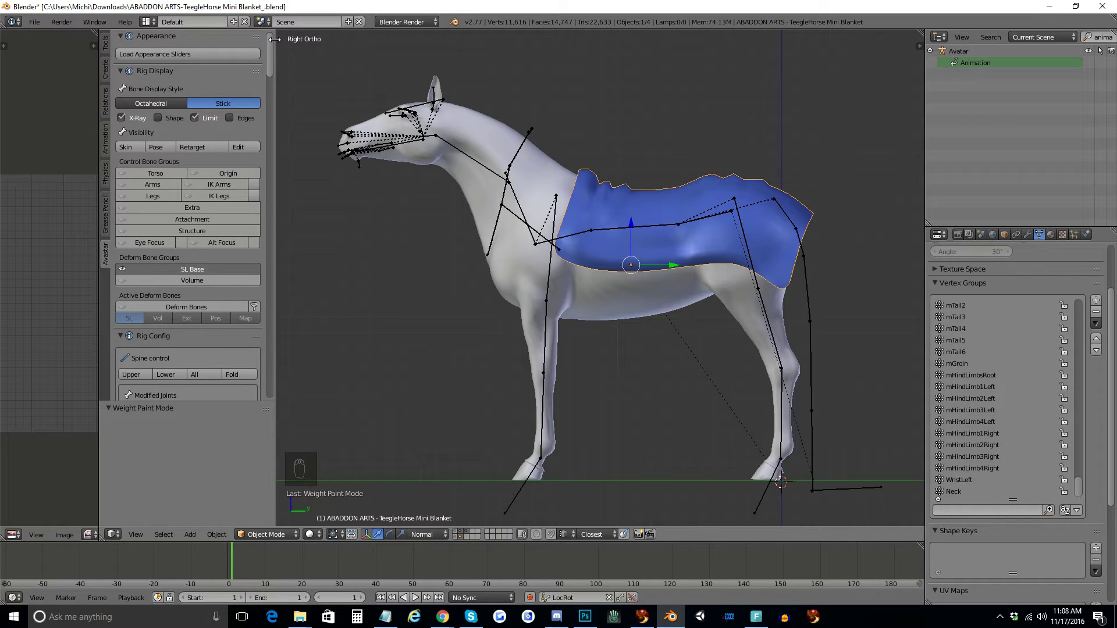
# Try to export the mini blanket through Avastar as ABADDON ARTS-TeegleHorse Mini Blanket_.dae in the Downloads folder.
pyautogui.moveTo(269, 40); pyautogui.dragTo(291, 334)
pyautogui.click(155, 316)
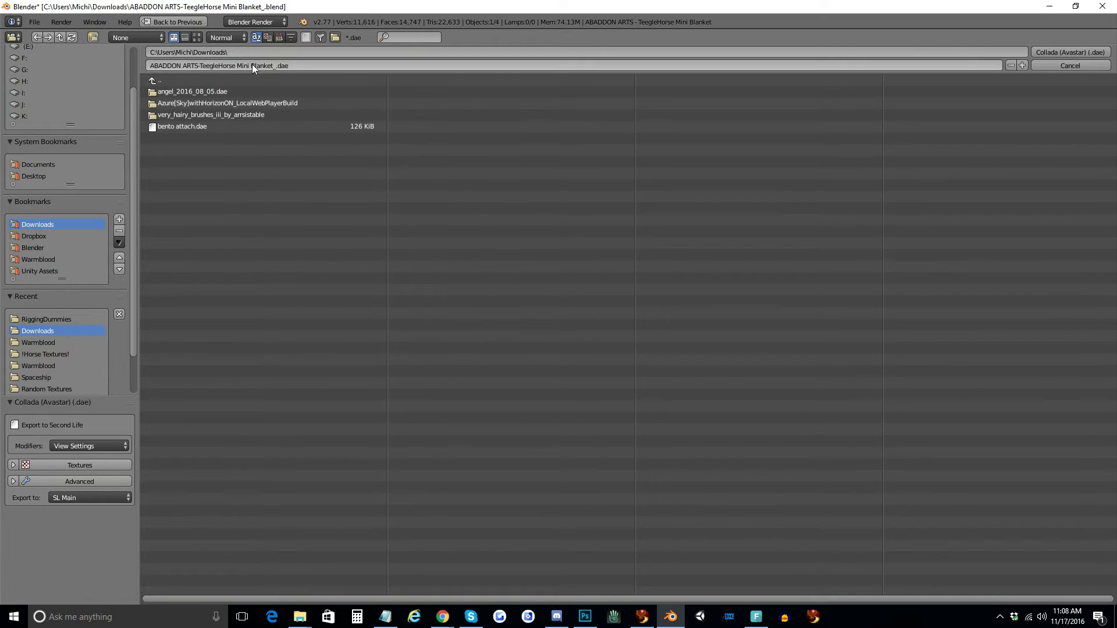
pyautogui.click(1069, 52)
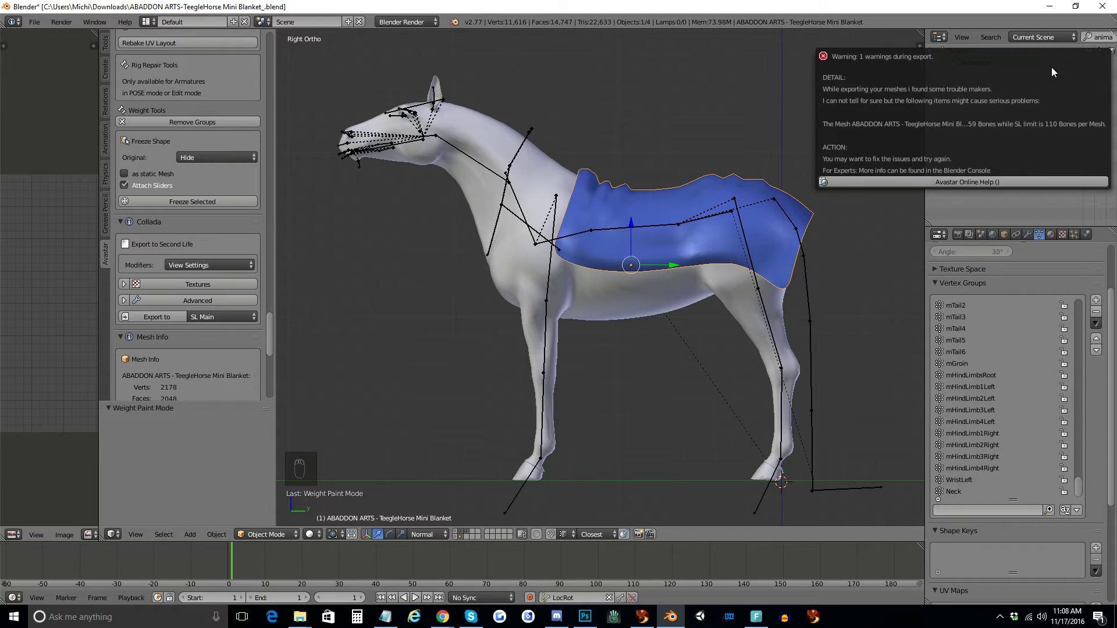
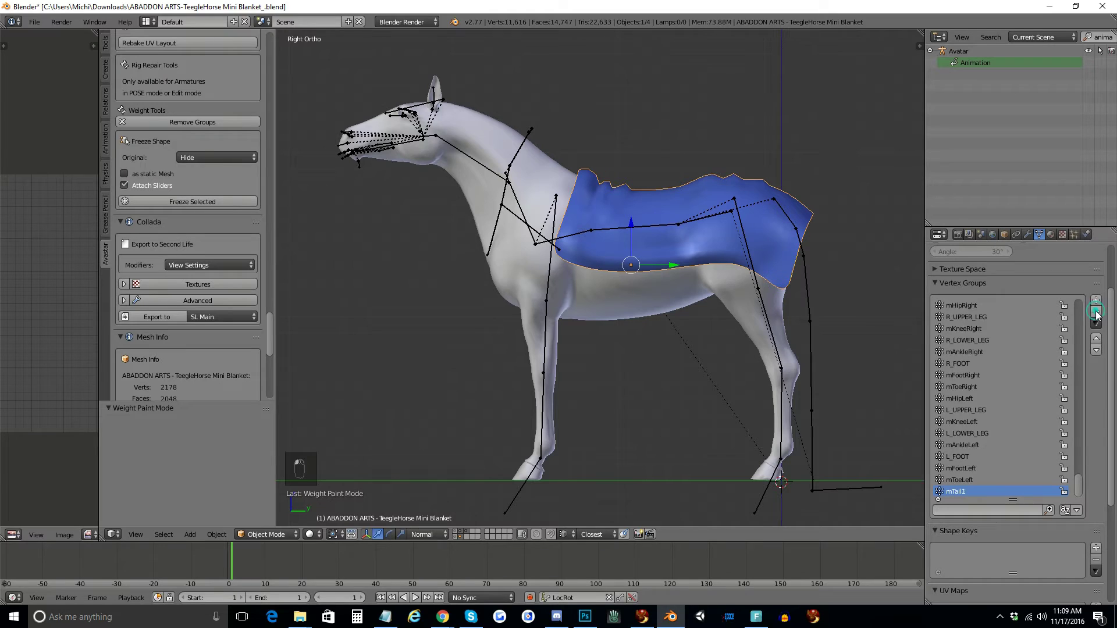
# Remove the mini blanket's remaining vertex groups after mHipLeft, from mTail1 back to L_UPPER_LEG.
pyautogui.click(1096, 315)
pyautogui.click(1097, 314)
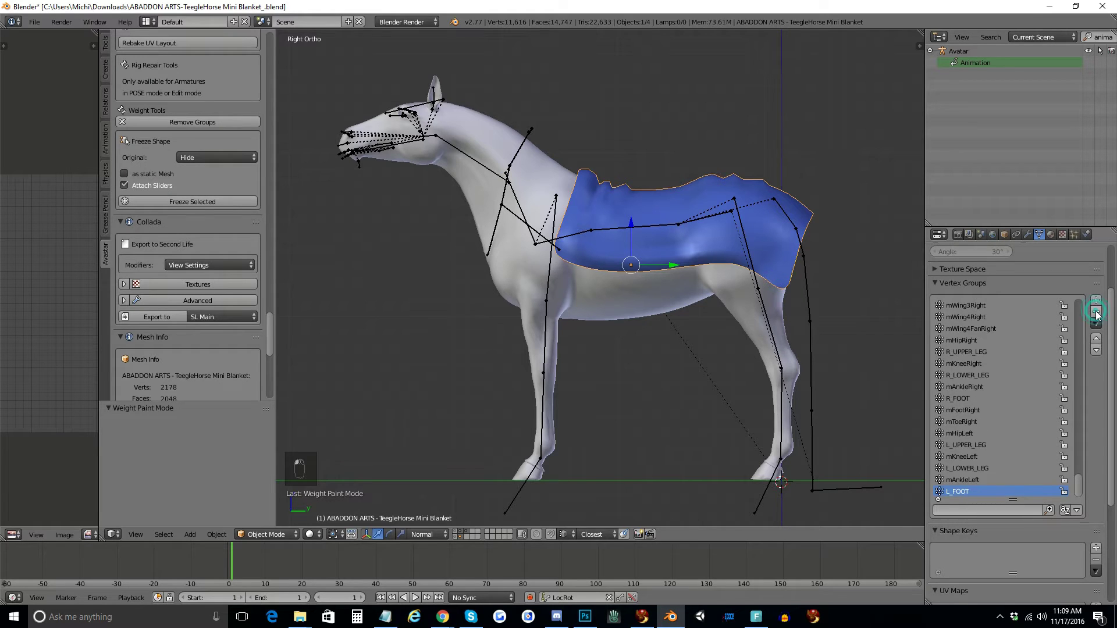
pyautogui.click(1096, 314)
pyautogui.click(1097, 315)
pyautogui.click(1096, 314)
pyautogui.click(1096, 314)
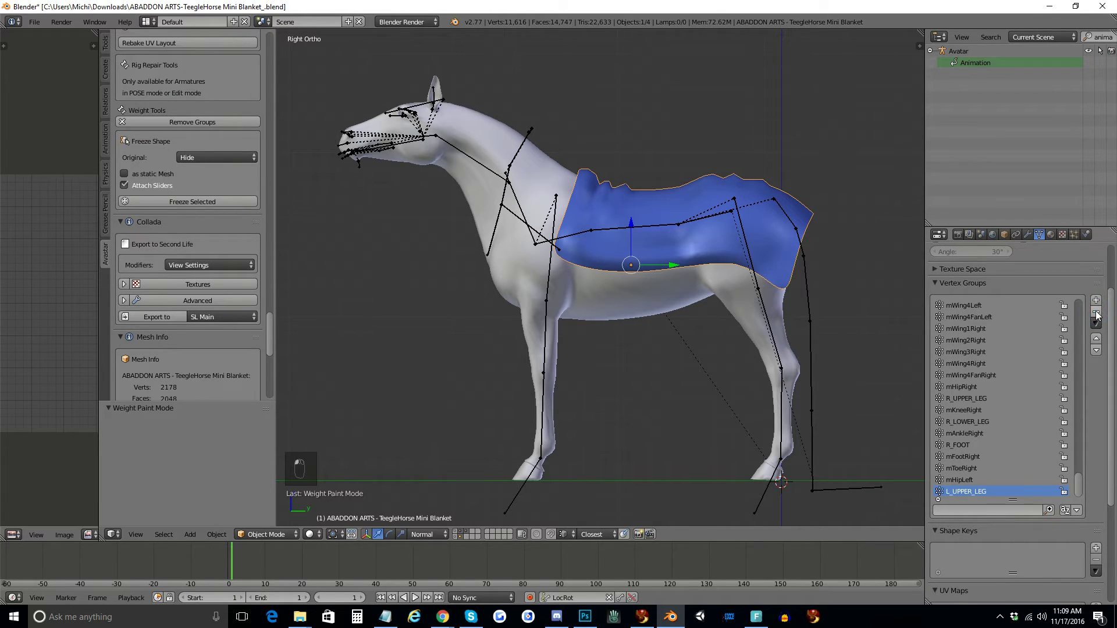
pyautogui.click(1097, 315)
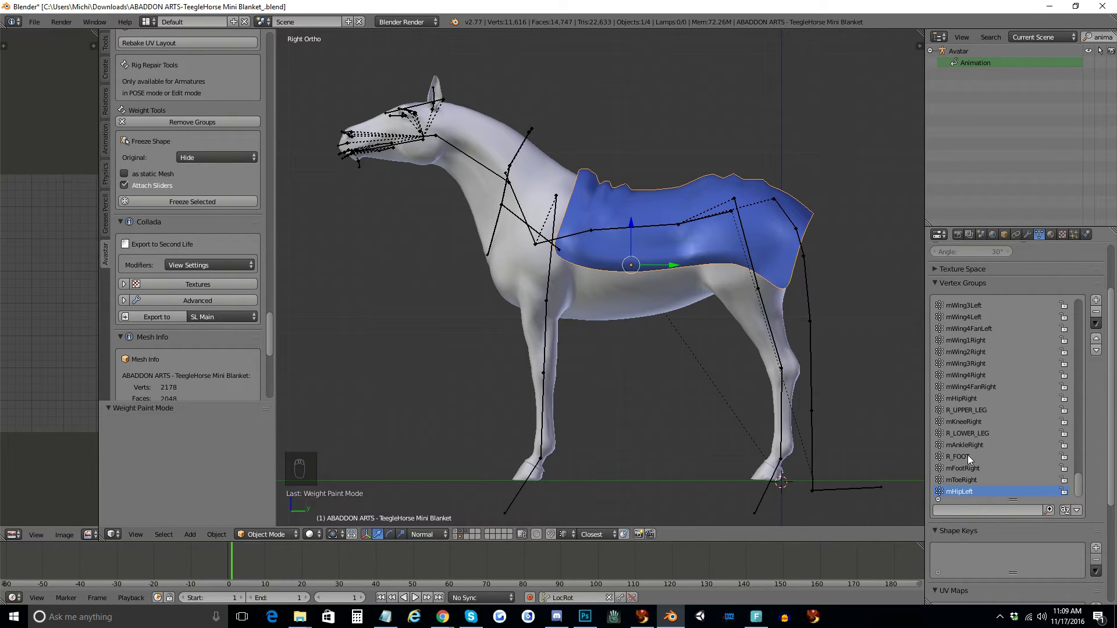
# Remove the right leg vertex groups R_FOOT, R_LOWER_LEG and R_UPPER_LEG from the mini blanket.
pyautogui.click(1096, 315)
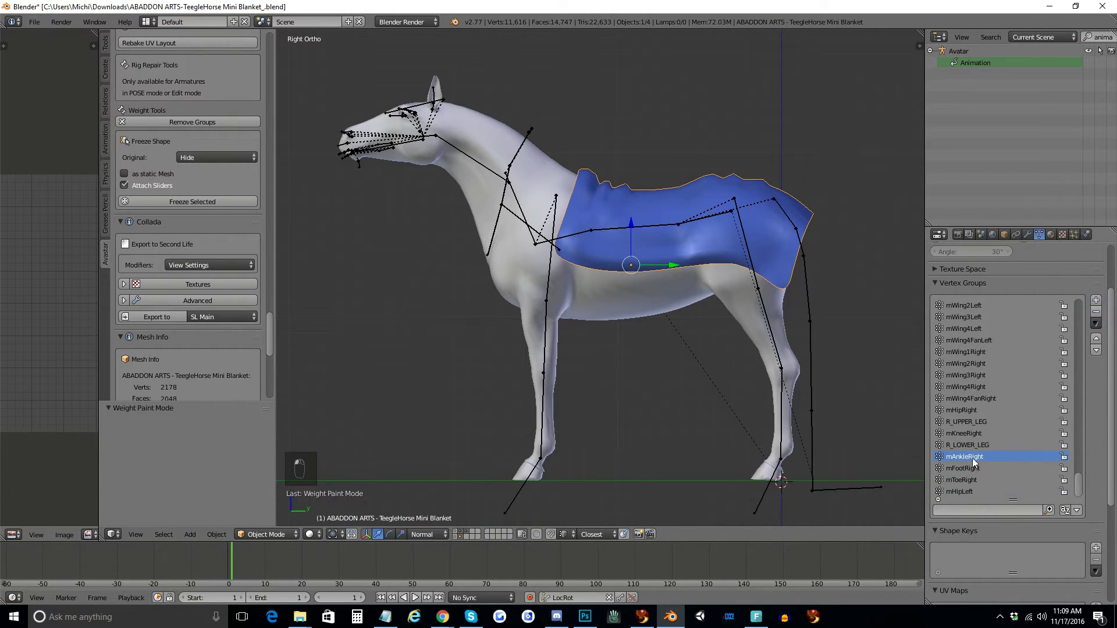
pyautogui.click(979, 442)
pyautogui.click(1096, 315)
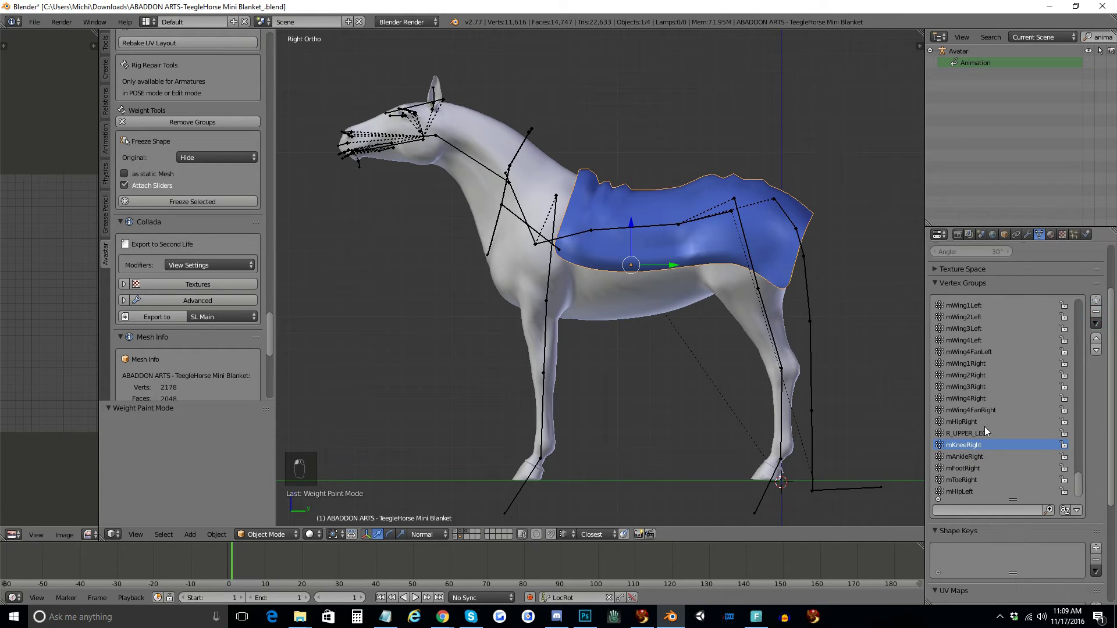
pyautogui.click(1097, 313)
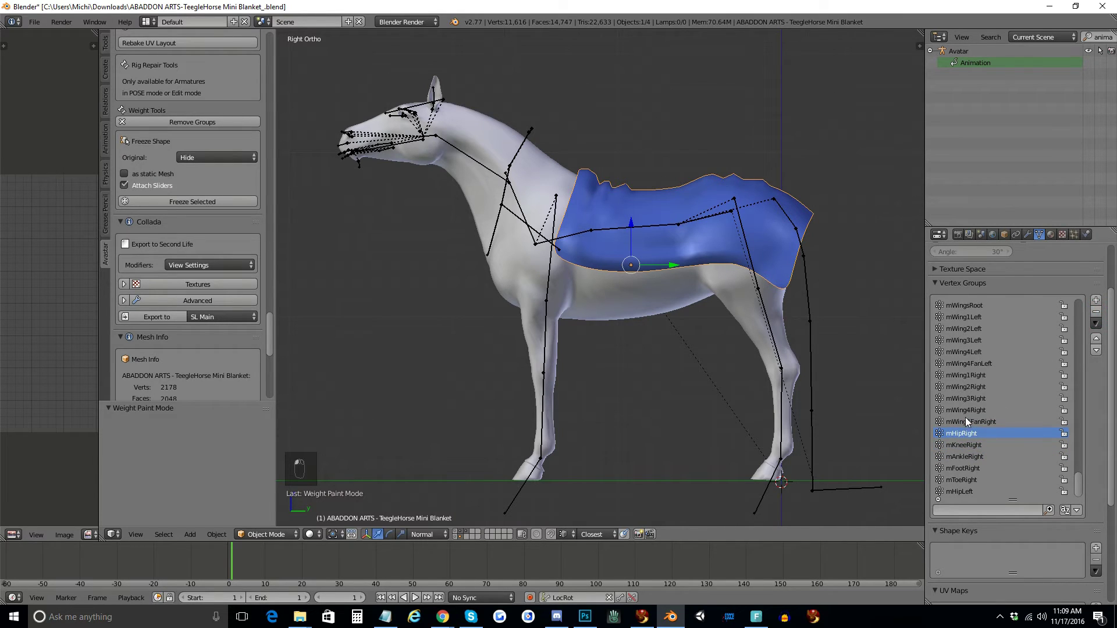
# Remove the wing and right-hand finger vertex groups, from mWing4FanRight back to the one just after R_HAND.
pyautogui.click(1096, 315)
pyautogui.click(1097, 315)
pyautogui.click(1096, 315)
pyautogui.click(1096, 315)
pyautogui.click(1096, 315)
pyautogui.click(1096, 314)
pyautogui.click(1097, 315)
pyautogui.click(1097, 314)
pyautogui.click(1096, 314)
pyautogui.click(1096, 314)
pyautogui.click(1096, 315)
pyautogui.click(1097, 314)
pyautogui.click(1096, 314)
pyautogui.click(1096, 315)
pyautogui.click(1097, 315)
pyautogui.click(1096, 315)
pyautogui.click(1096, 315)
pyautogui.click(1096, 314)
pyautogui.click(1096, 315)
pyautogui.click(1096, 314)
pyautogui.click(1096, 314)
pyautogui.click(1096, 314)
pyautogui.click(1097, 315)
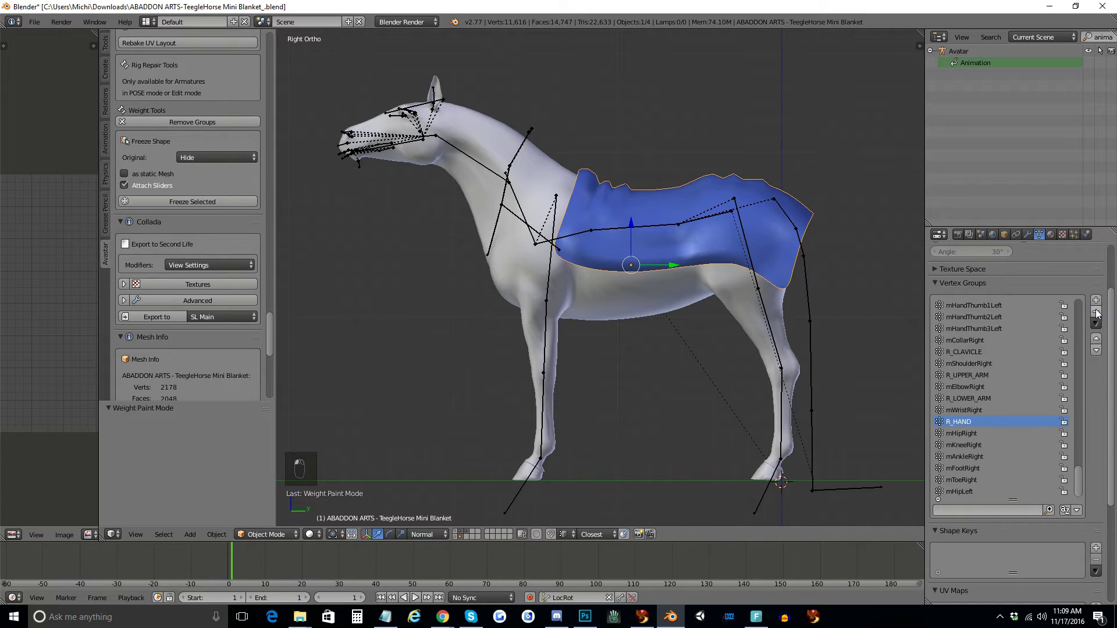
# Remove the right arm vertex groups R_HAND, R_LOWER_ARM, R_UPPER_ARM and R_CLAVICLE.
pyautogui.click(1096, 315)
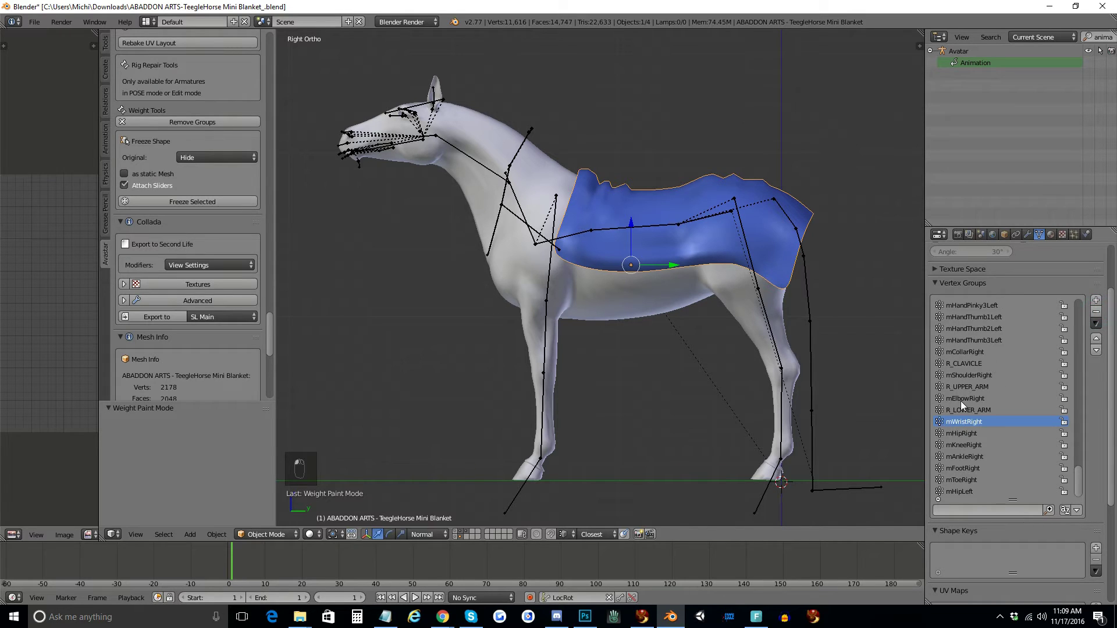
pyautogui.click(1096, 315)
pyautogui.click(1097, 312)
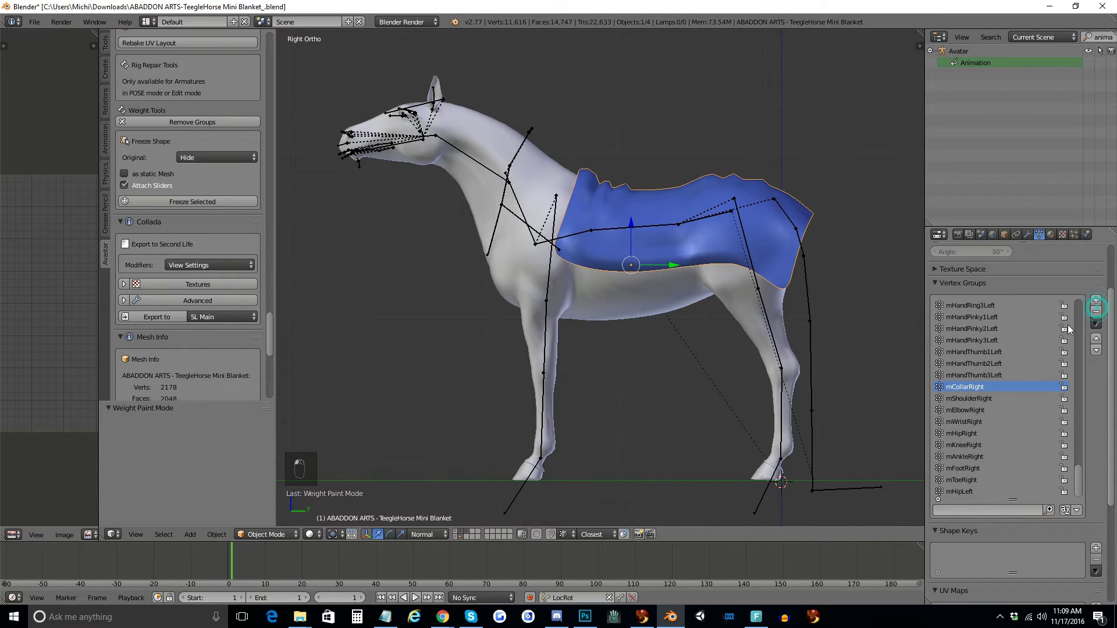
# Remove the left-hand finger vertex groups, starting with mHandThumb3Left and working back through the list.
pyautogui.click(1096, 314)
pyautogui.click(1096, 315)
pyautogui.click(1096, 315)
pyautogui.click(1096, 315)
pyautogui.click(1097, 314)
pyautogui.click(1096, 314)
pyautogui.click(1096, 315)
pyautogui.click(1096, 315)
pyautogui.click(1096, 315)
pyautogui.click(1097, 314)
pyautogui.click(1096, 315)
# Remove the left arm vertex groups L_HAND, L_LOWER_ARM, L_UPPER_ARM and L_CLAVICLE.
pyautogui.click(1096, 314)
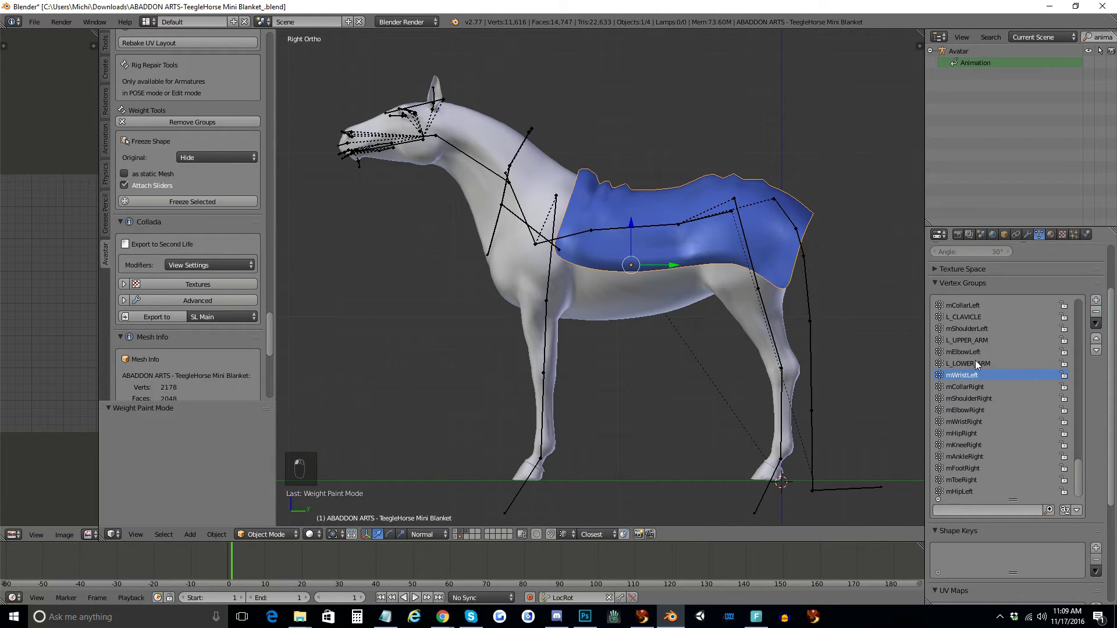
pyautogui.click(1096, 315)
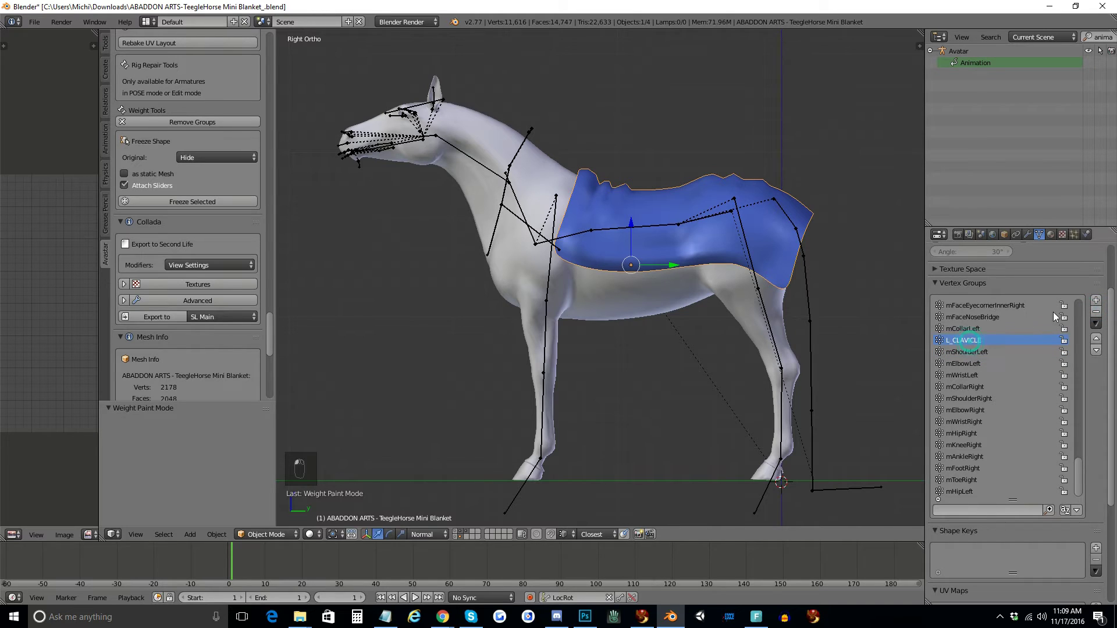
pyautogui.click(1096, 315)
# Remove the facial vertex groups from mFaceNoseBridge back to the one just after mFaceChin.
pyautogui.scroll(5, 1034, 356)
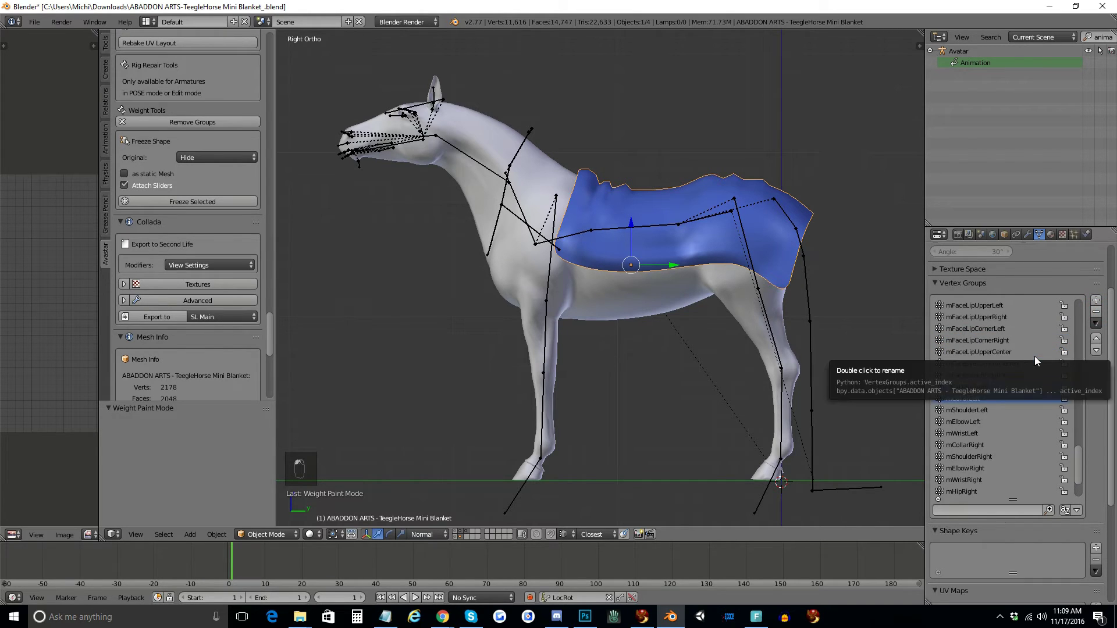
pyautogui.scroll(3, 1034, 434)
pyautogui.click(986, 422)
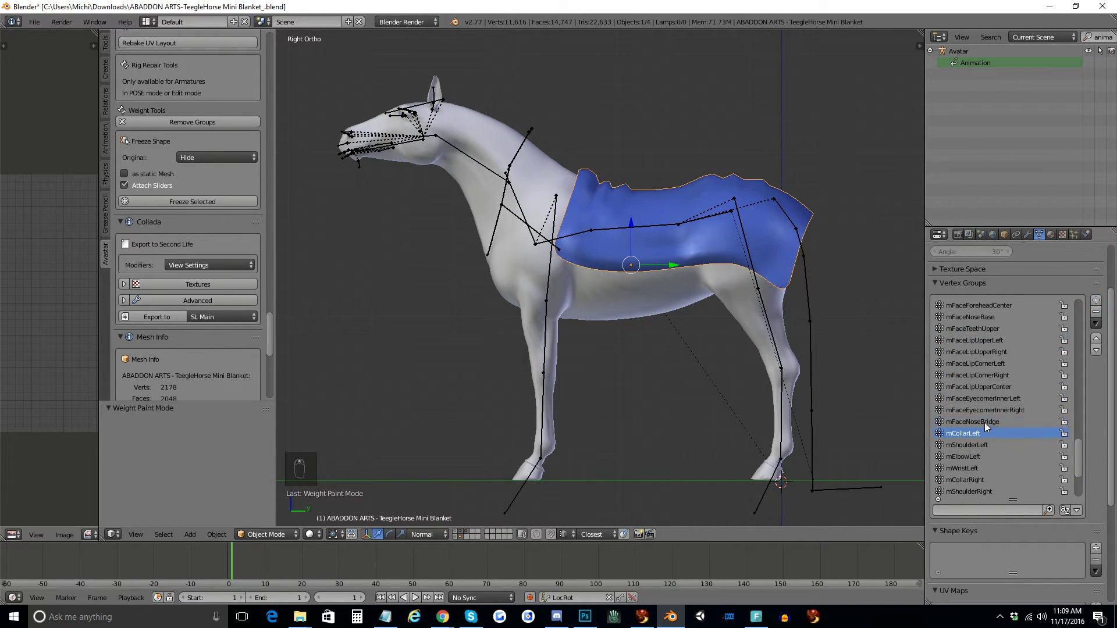
pyautogui.click(1097, 312)
pyautogui.click(1096, 311)
pyautogui.click(1096, 311)
pyautogui.click(1096, 312)
pyautogui.click(1097, 312)
pyautogui.click(1097, 312)
pyautogui.click(1097, 312)
pyautogui.click(1097, 312)
pyautogui.click(1097, 312)
pyautogui.click(1096, 311)
pyautogui.click(1096, 311)
pyautogui.click(1096, 312)
pyautogui.click(1097, 312)
pyautogui.click(1096, 312)
# Remove the jaw and cheek vertex groups, from mFaceChin back to the one just after mFaceEar2Right.
pyautogui.scroll(9, 1036, 373)
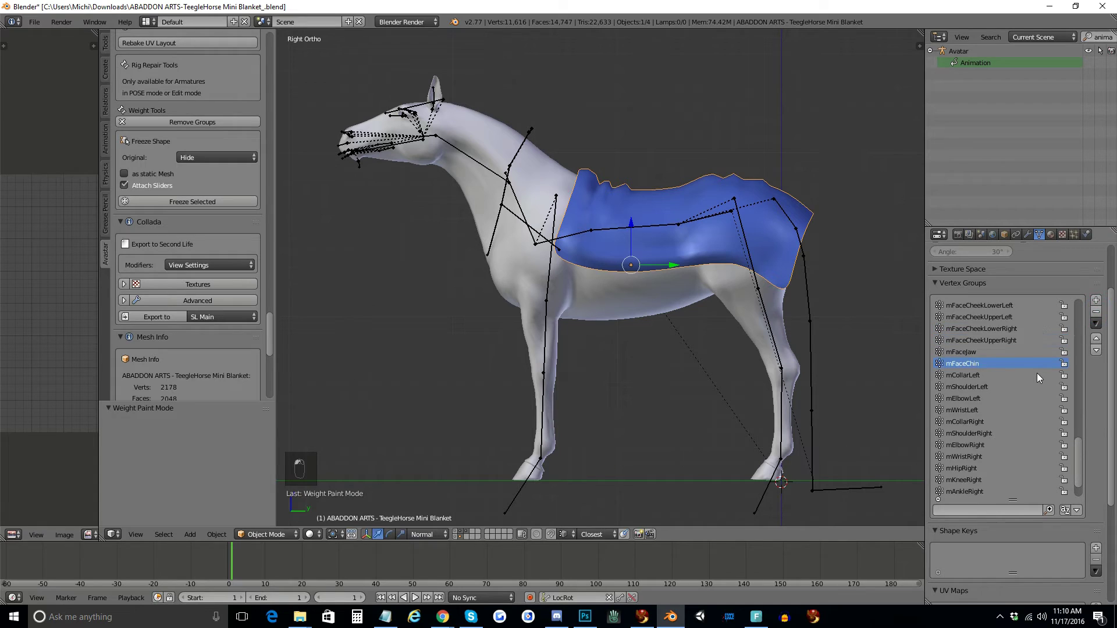
pyautogui.click(1096, 312)
pyautogui.doubleClick(1096, 312)
pyautogui.click(1096, 312)
pyautogui.doubleClick(1097, 311)
pyautogui.click(1097, 312)
pyautogui.doubleClick(1096, 312)
# Remove the ear, eyelid and eyebrow vertex groups, from mFaceEar2Right back to the one just after mFaceEyeAltLeft.
pyautogui.scroll(5, 1032, 372)
pyautogui.scroll(2, 1032, 372)
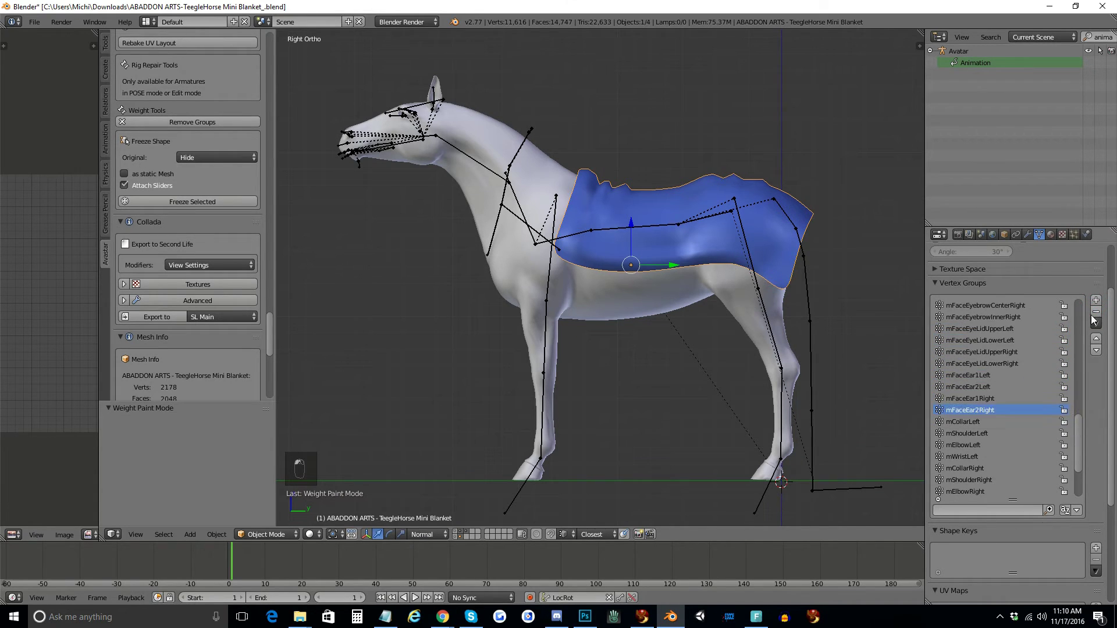
pyautogui.click(1096, 313)
pyautogui.click(1096, 313)
pyautogui.click(1096, 313)
pyautogui.click(1097, 313)
pyautogui.click(1097, 313)
pyautogui.click(1097, 313)
pyautogui.click(1096, 313)
pyautogui.click(1096, 313)
pyautogui.click(1096, 313)
pyautogui.click(1096, 313)
pyautogui.click(1096, 313)
pyautogui.click(1096, 313)
pyautogui.click(1097, 313)
# Remove the eye, face root and skull vertex groups, from mFaceEyeAltLeft back to HEAD.
pyautogui.scroll(2, 1066, 361)
pyautogui.scroll(3, 1066, 362)
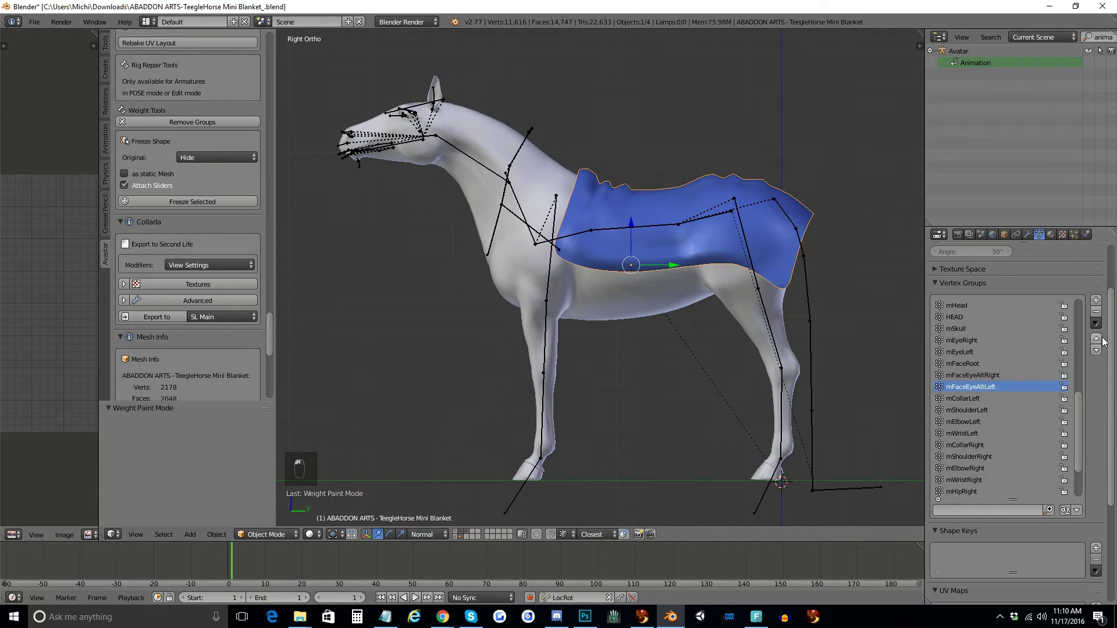
pyautogui.click(1096, 313)
pyautogui.click(1097, 313)
pyautogui.click(1096, 313)
pyautogui.click(1096, 313)
pyautogui.click(1096, 312)
pyautogui.click(1097, 313)
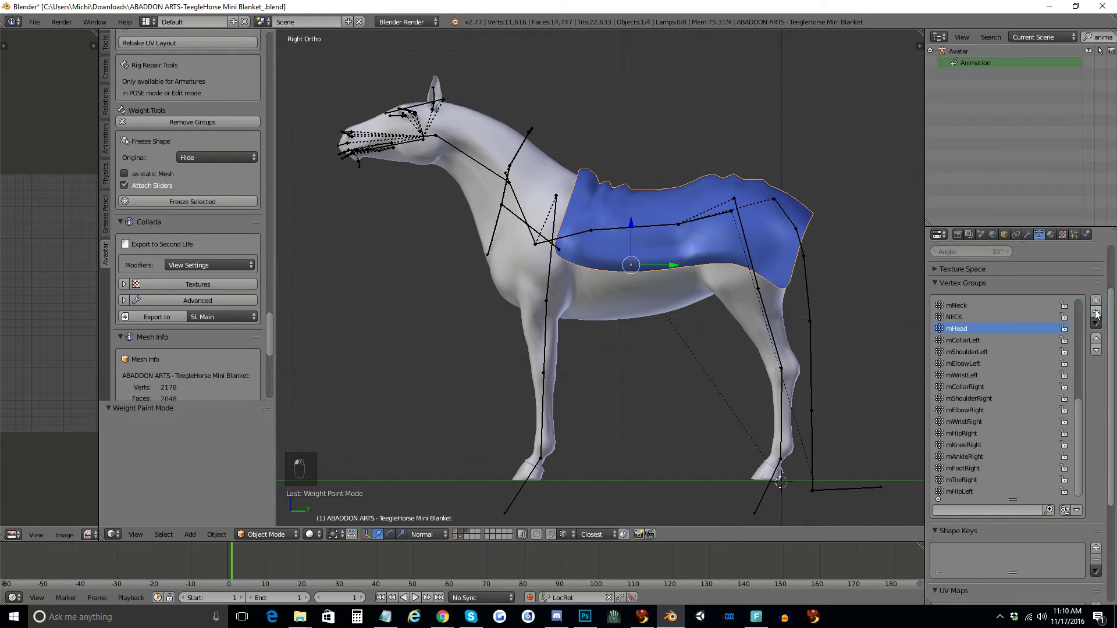
# Remove the vertex groups mHead, NECK and mNeck from the mini blanket.
pyautogui.click(1096, 313)
pyautogui.click(1096, 313)
pyautogui.click(1096, 313)
# Export the mini blanket through Avastar again, overwriting ABADDON ARTS-TeegleHorse Mini Blanket_.dae in the Downloads folder.
pyautogui.click(794, 204)
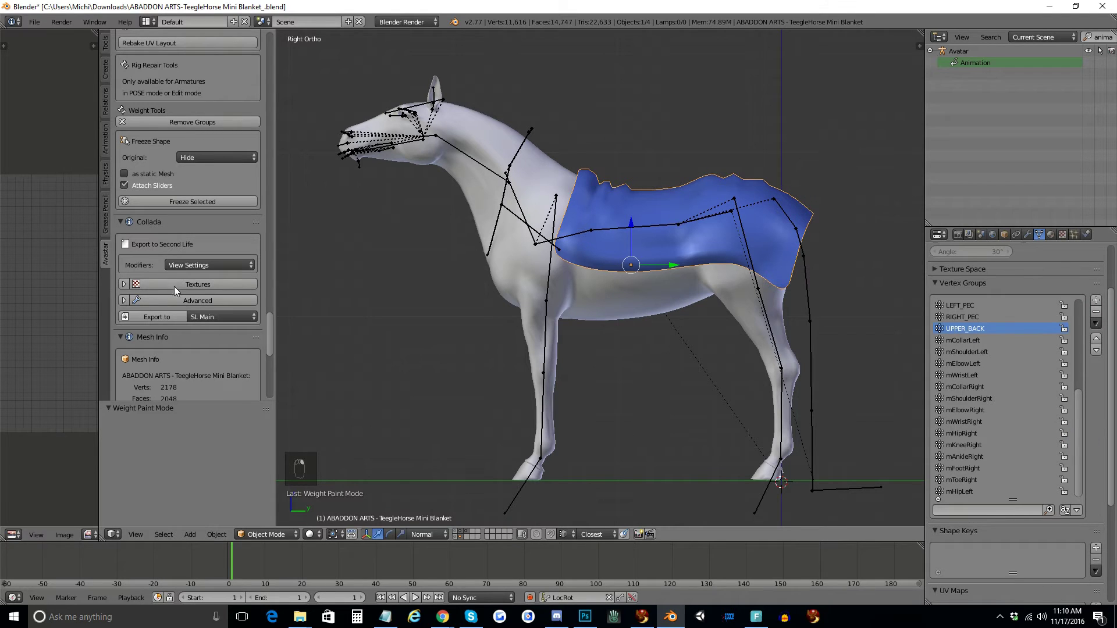
pyautogui.click(156, 320)
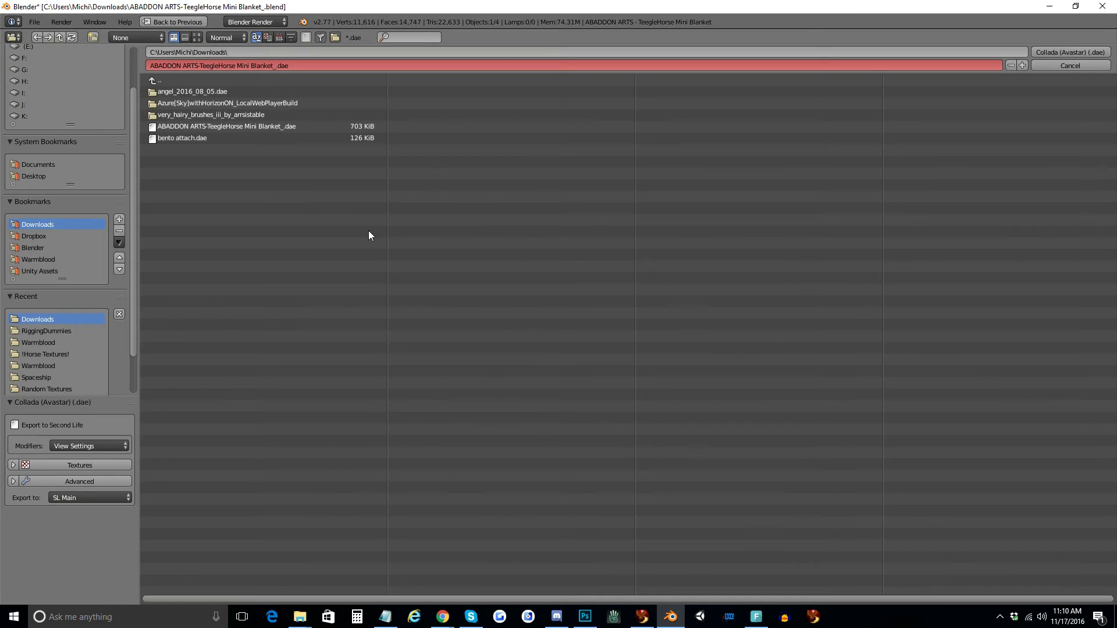
pyautogui.click(1060, 51)
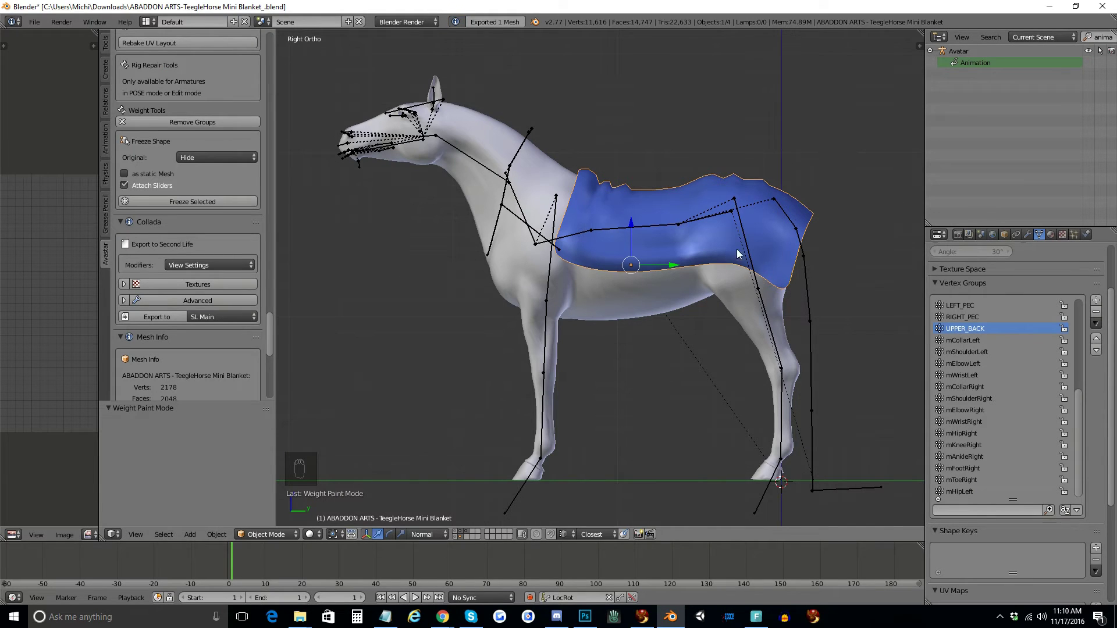
# Switch to Firestorm and load ABADDON ARTS-TeegleHorse Mini Blanket_.dae from the Downloads folder for a mesh model upload.
pyautogui.click(642, 617)
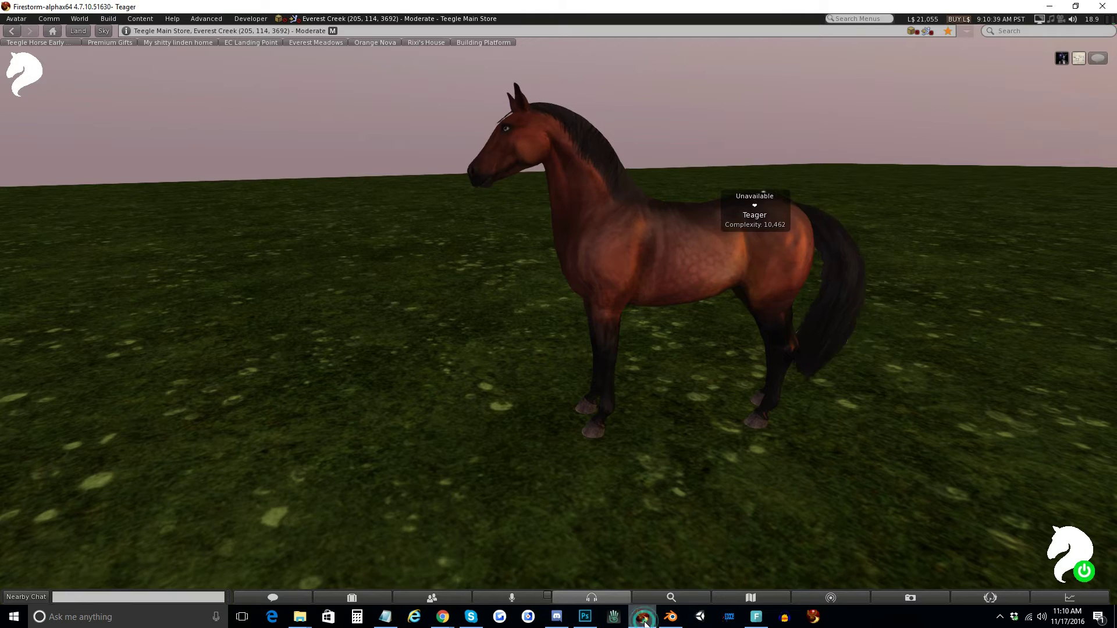
pyautogui.click(109, 19)
pyautogui.moveTo(166, 169)
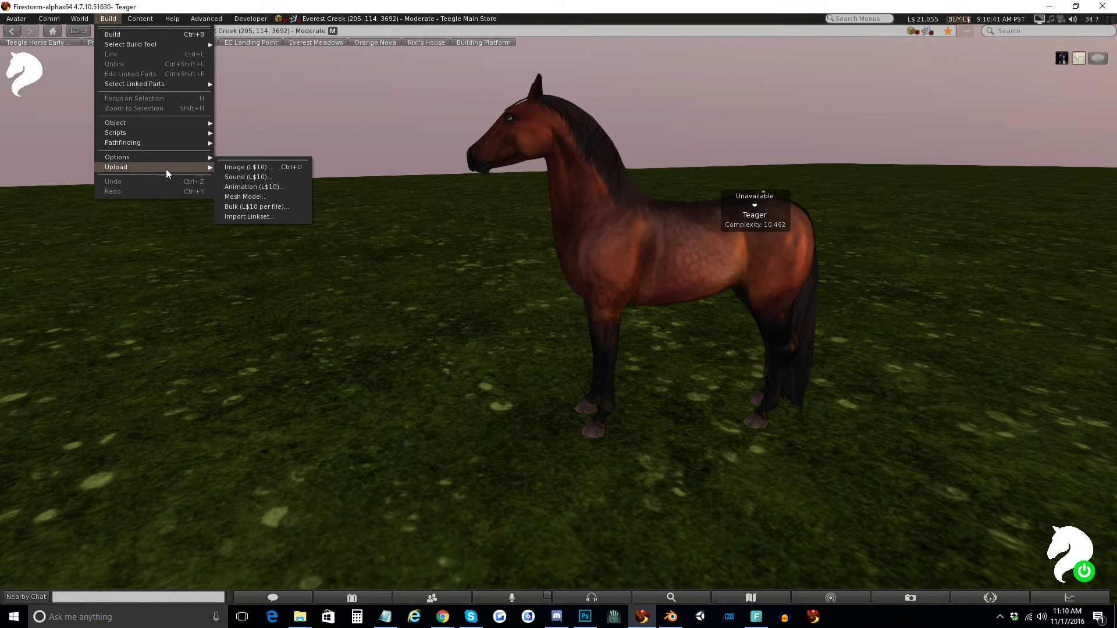
pyautogui.click(241, 198)
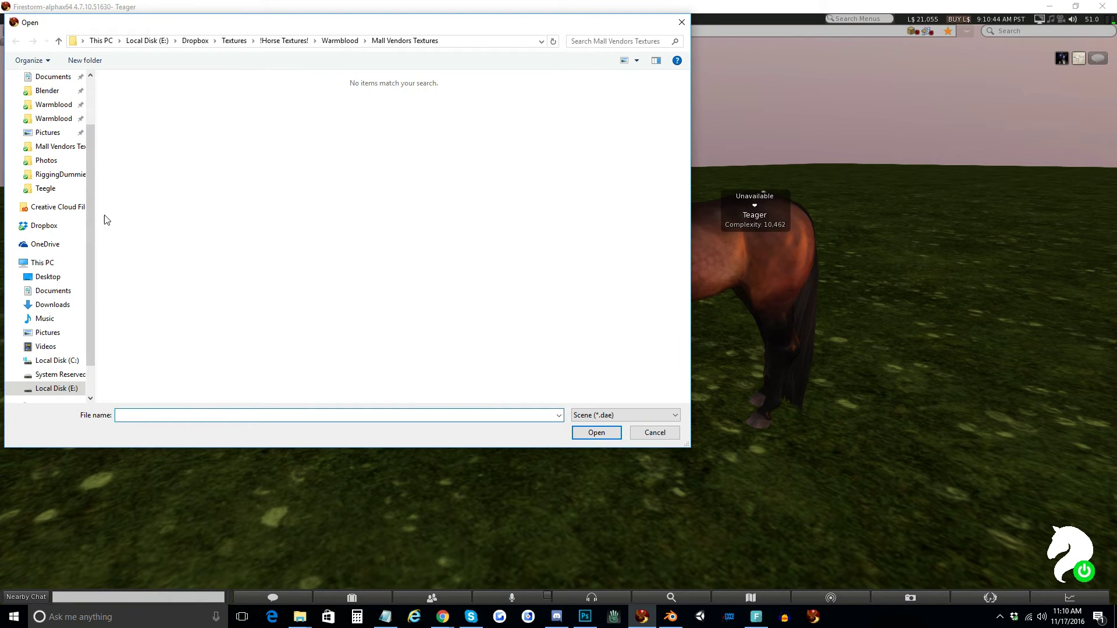
pyautogui.click(65, 306)
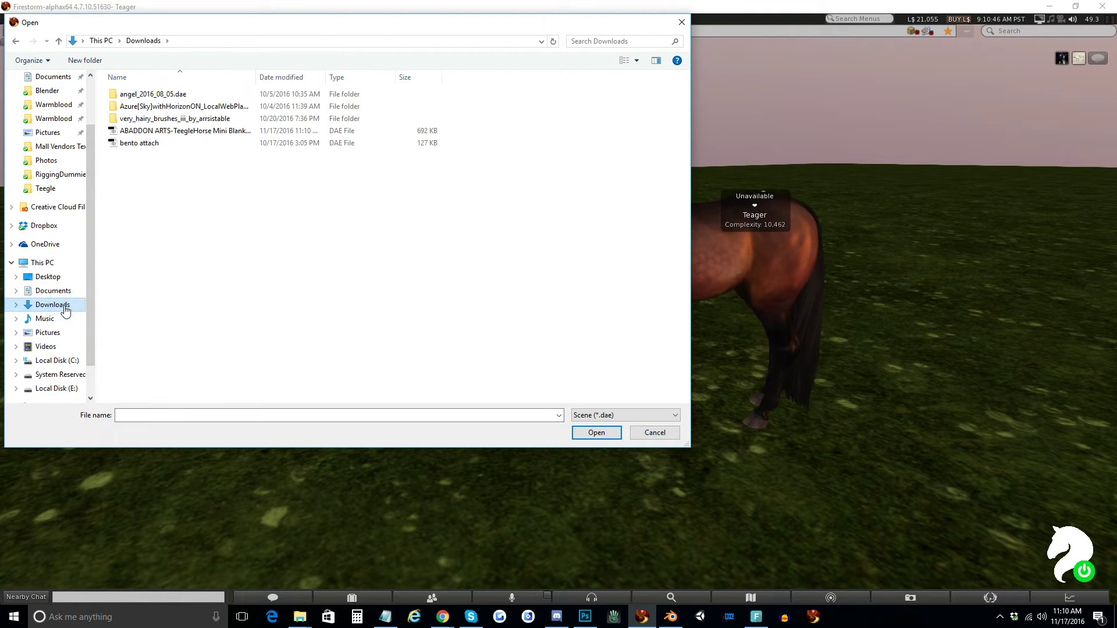
pyautogui.click(147, 130)
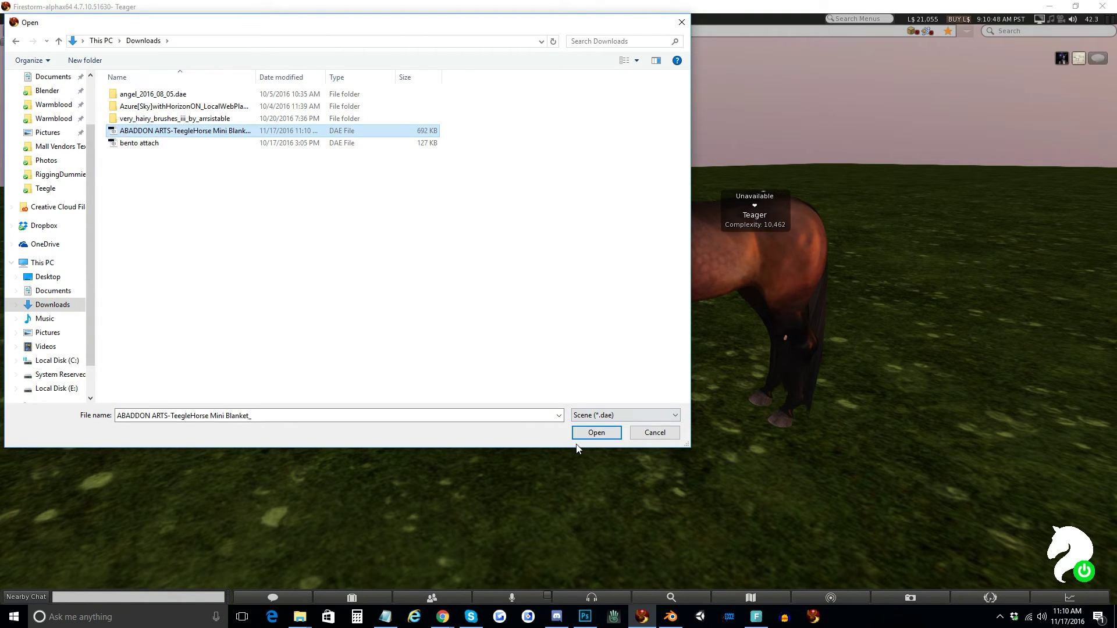
pyautogui.click(585, 432)
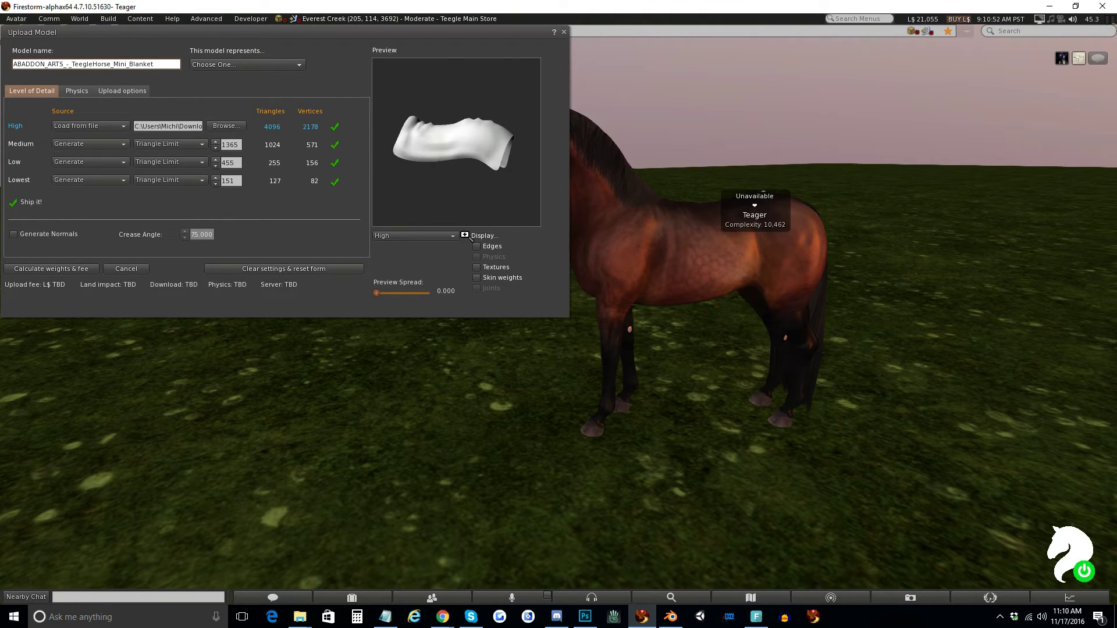
# Turn on skin weights in the mini blanket's upload preview and define the model as an Avatar attachment.
pyautogui.click(477, 278)
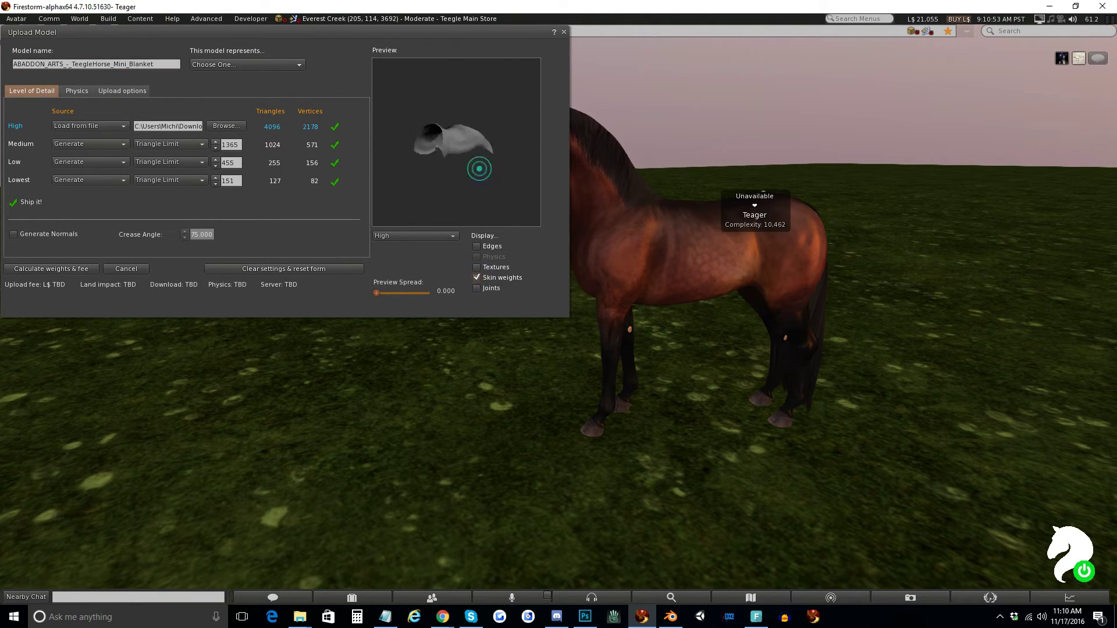
pyautogui.moveTo(482, 174); pyautogui.dragTo(482, 173)
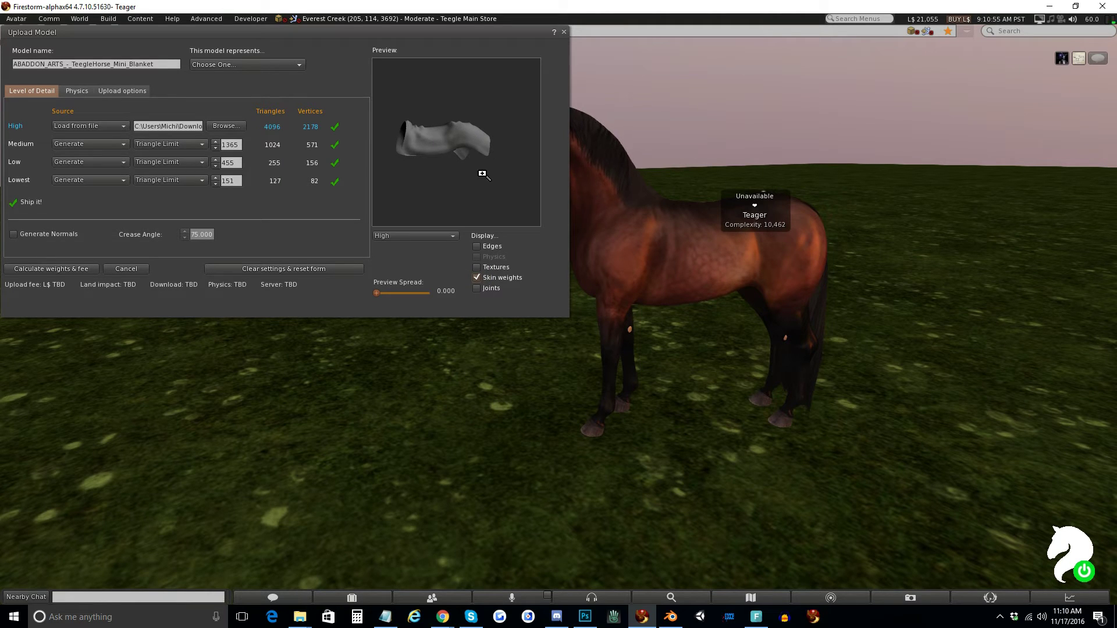
pyautogui.click(229, 65)
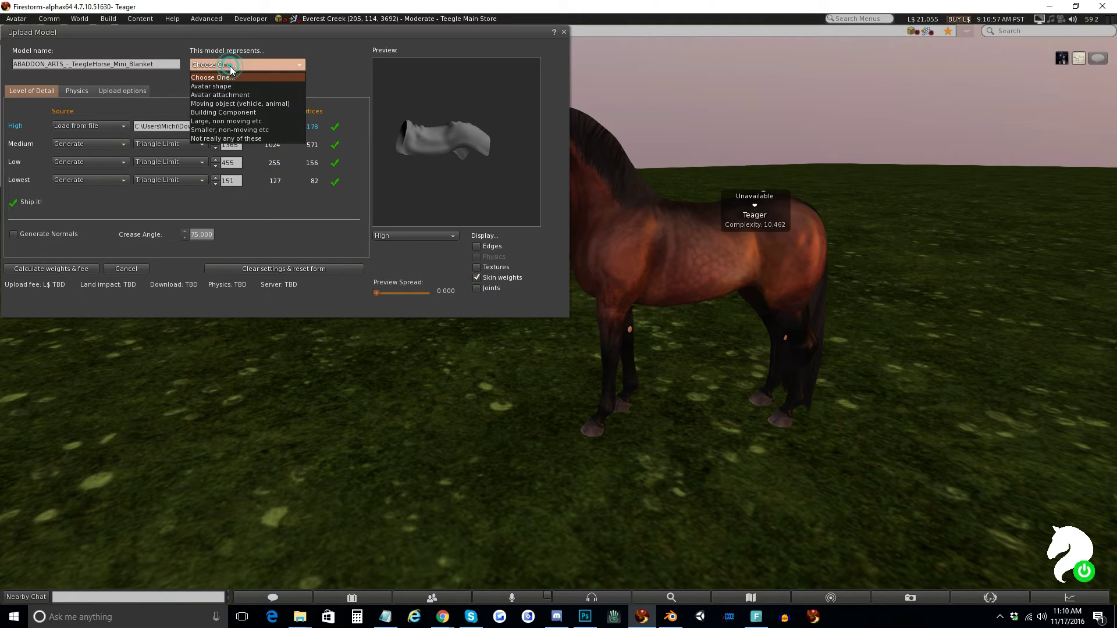
pyautogui.click(249, 95)
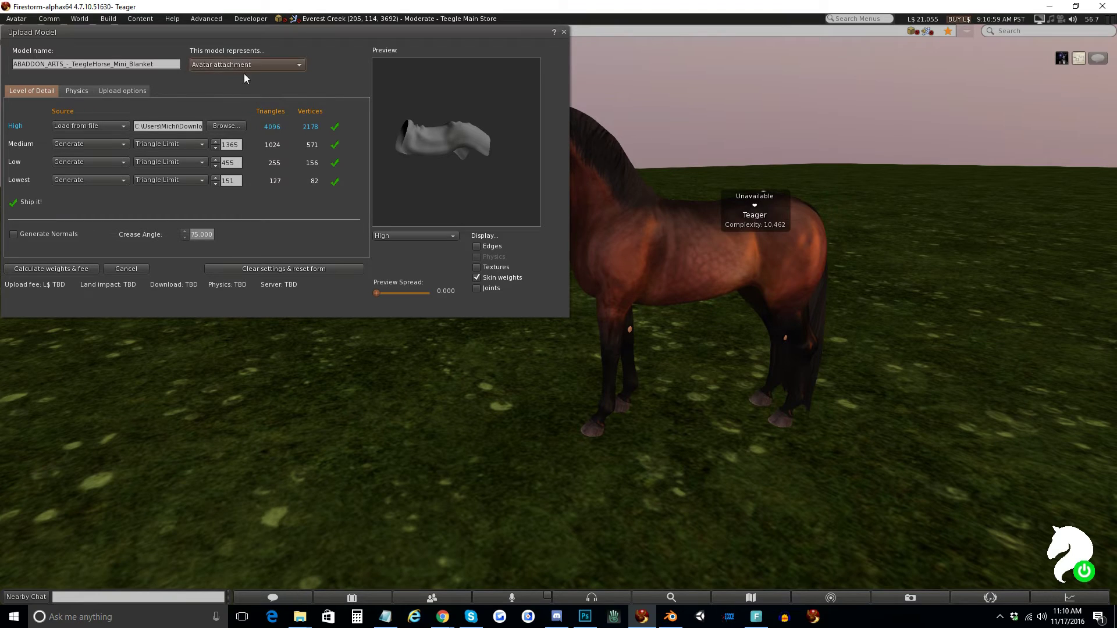
# Include skin weight but not joint positions in the upload options, then calculate the fee and upload the mini blanket.
pyautogui.click(117, 91)
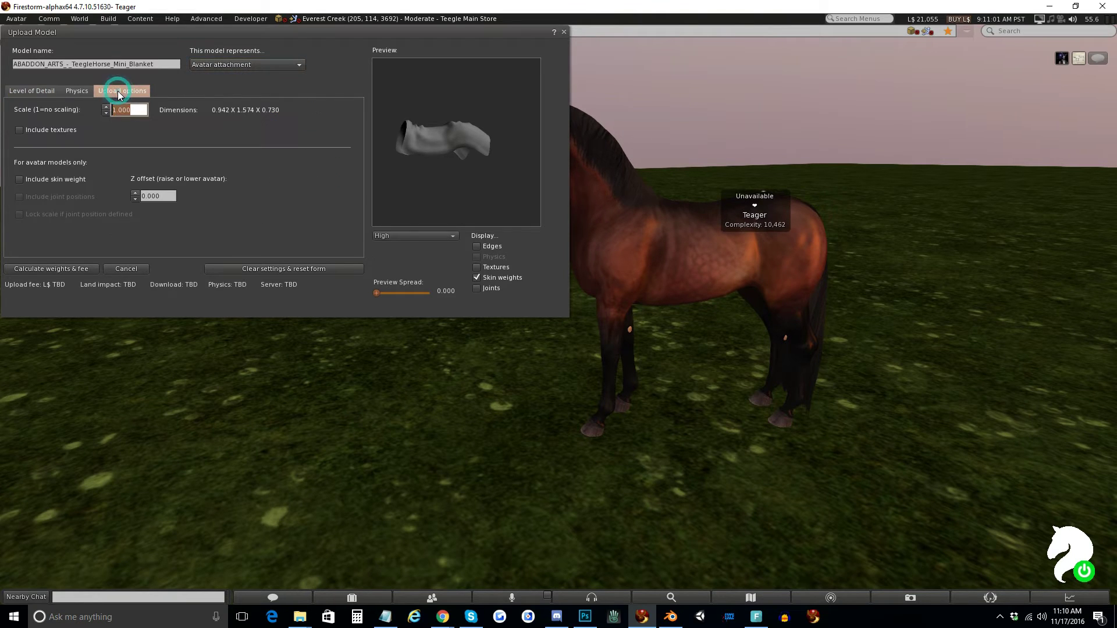
pyautogui.click(19, 179)
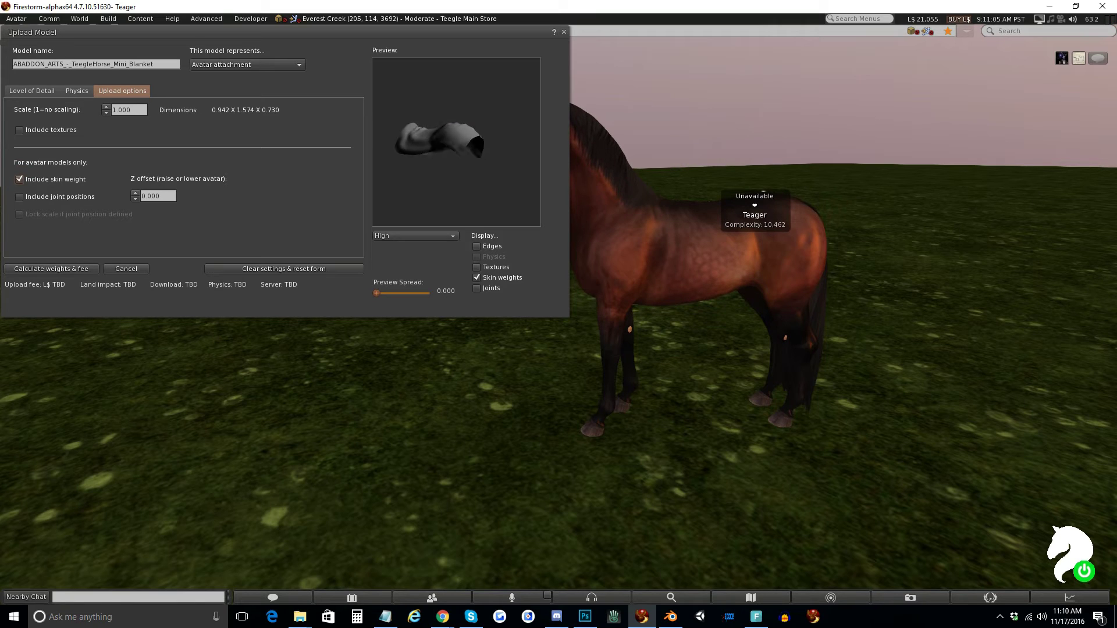
pyautogui.moveTo(456, 142); pyautogui.dragTo(466, 142)
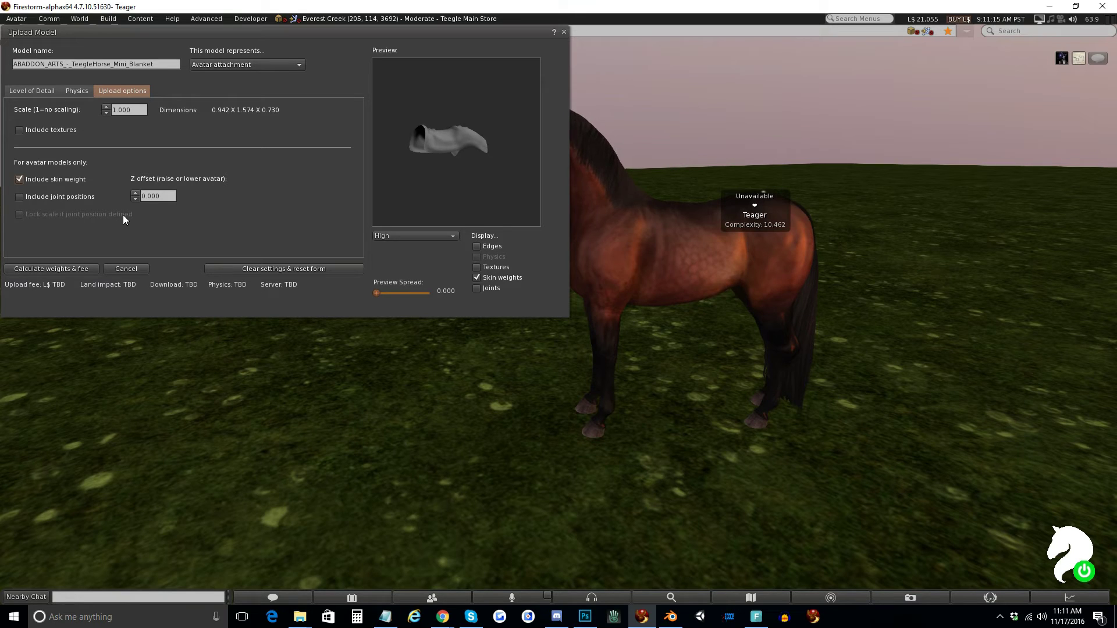
pyautogui.click(29, 197)
pyautogui.click(30, 195)
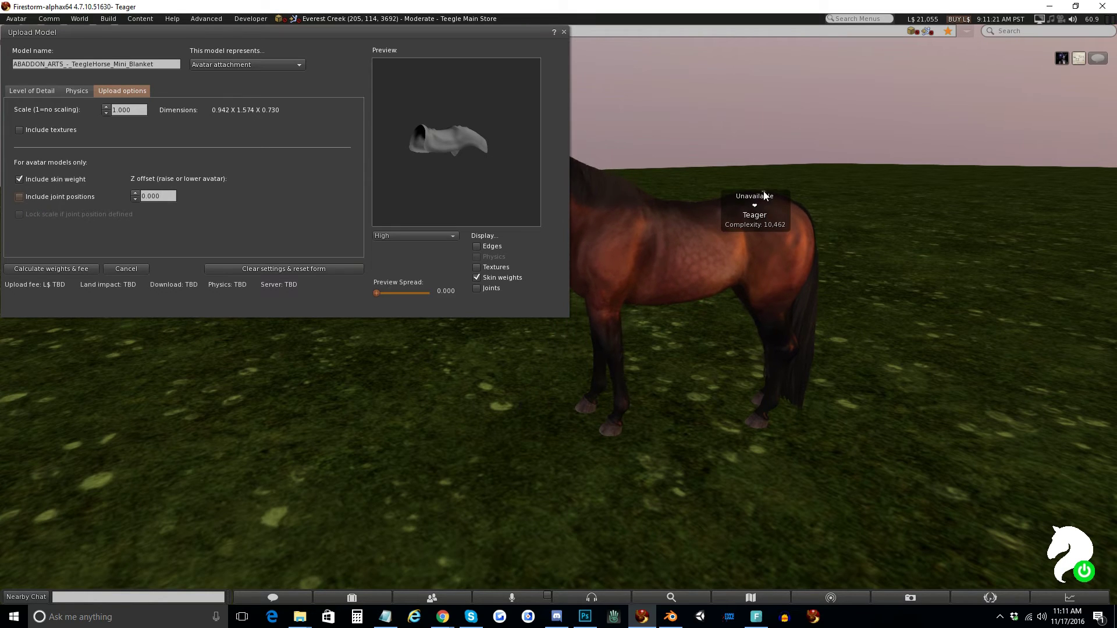
pyautogui.moveTo(496, 210); pyautogui.dragTo(442, 154)
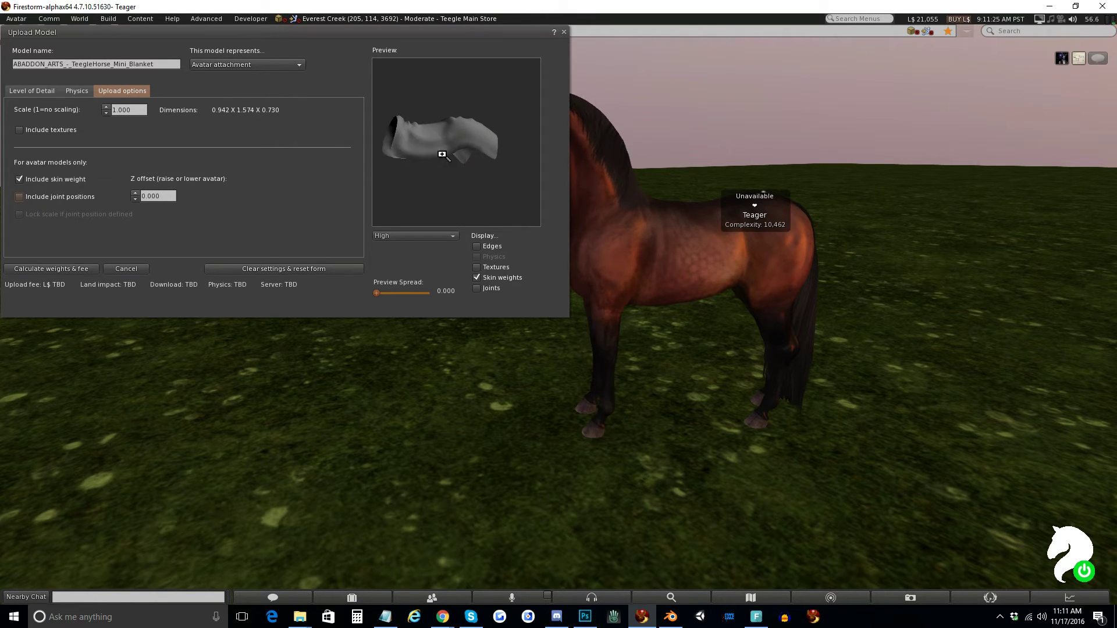
pyautogui.click(30, 270)
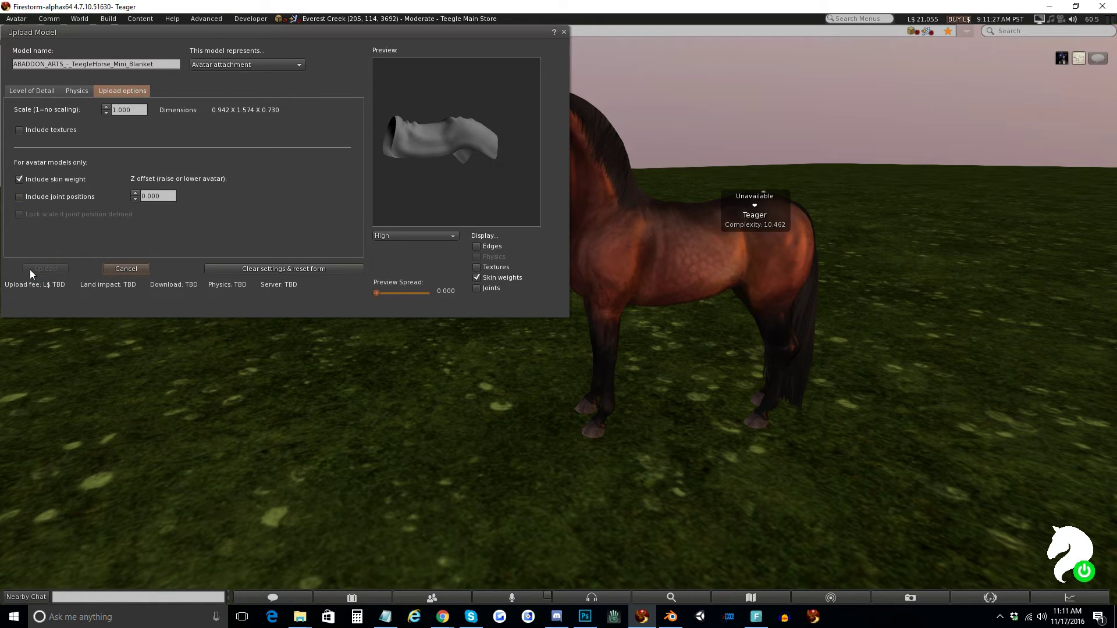
pyautogui.click(50, 269)
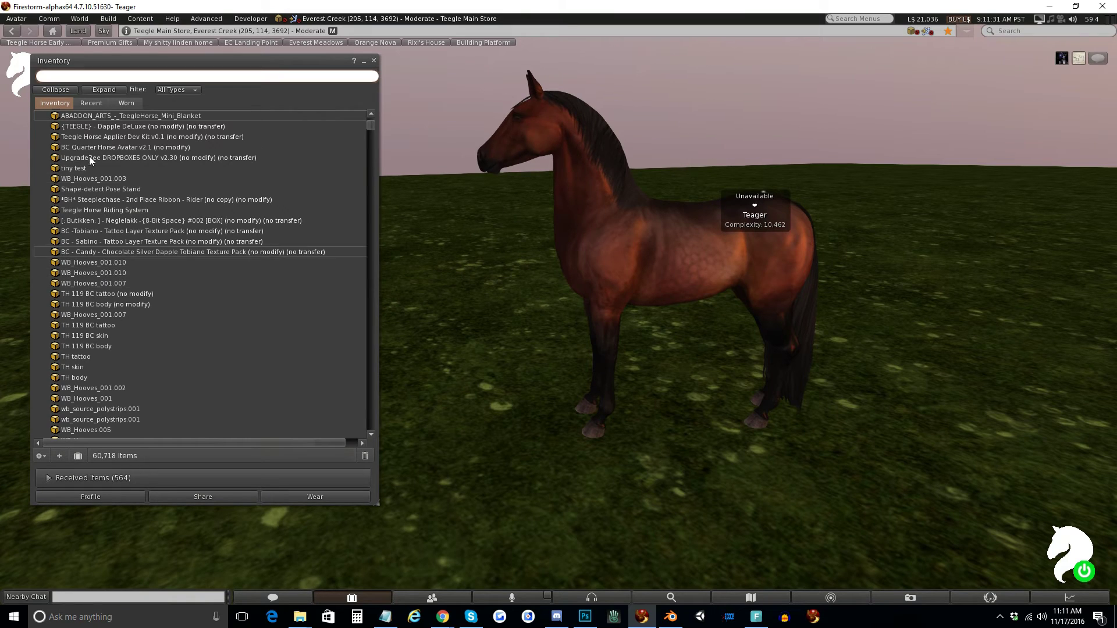
# Wear ABADDON_ARTS_-_TeegleHorse_Mini_Blanket from the inventory and view it on the horse.
pyautogui.rightClick(83, 118)
pyautogui.click(102, 274)
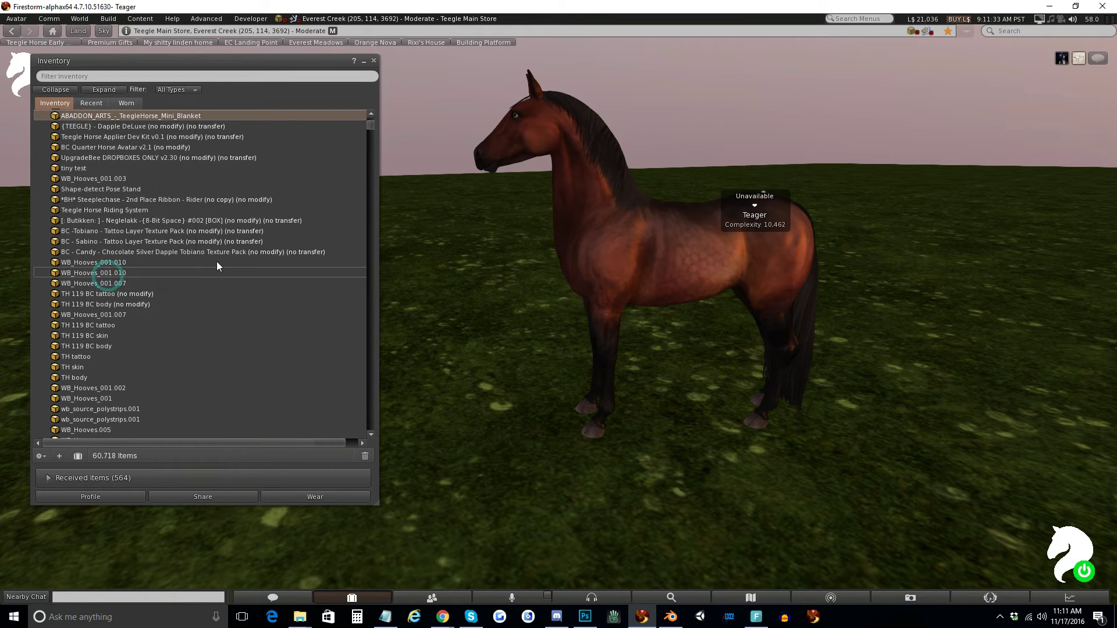
pyautogui.click(373, 60)
pyautogui.keyDown('alt'); pyautogui.click(543, 427); pyautogui.keyUp('alt')
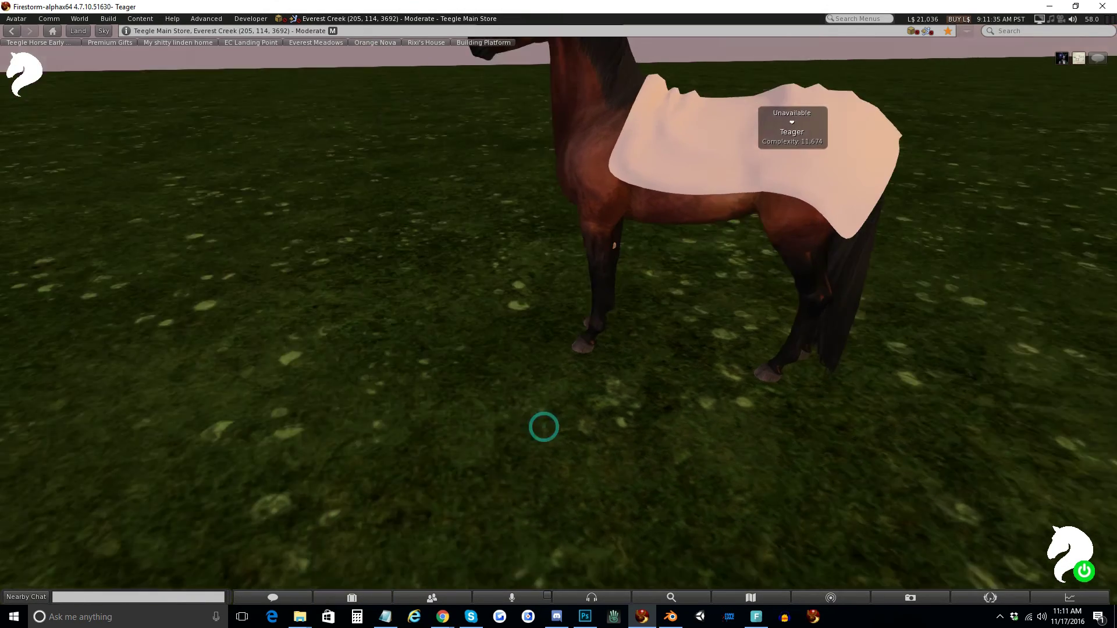
pyautogui.scroll(-5, 150, 152)
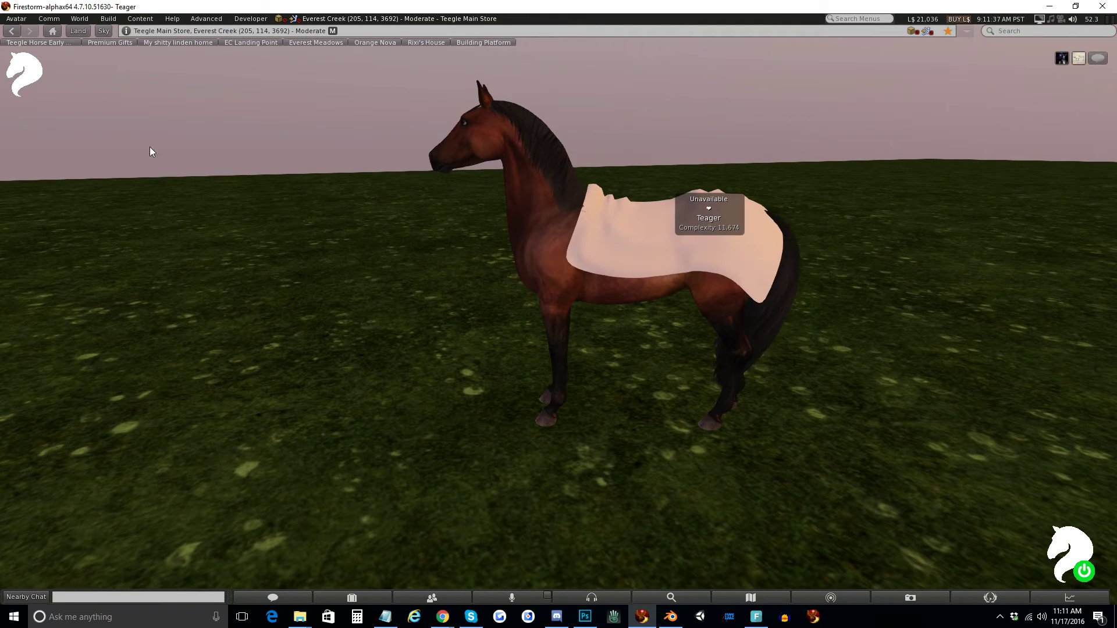
# Play the third Rear animation from the horse HUD to test the blanket, and bring up the blanket's Detach option.
pyautogui.click(23, 73)
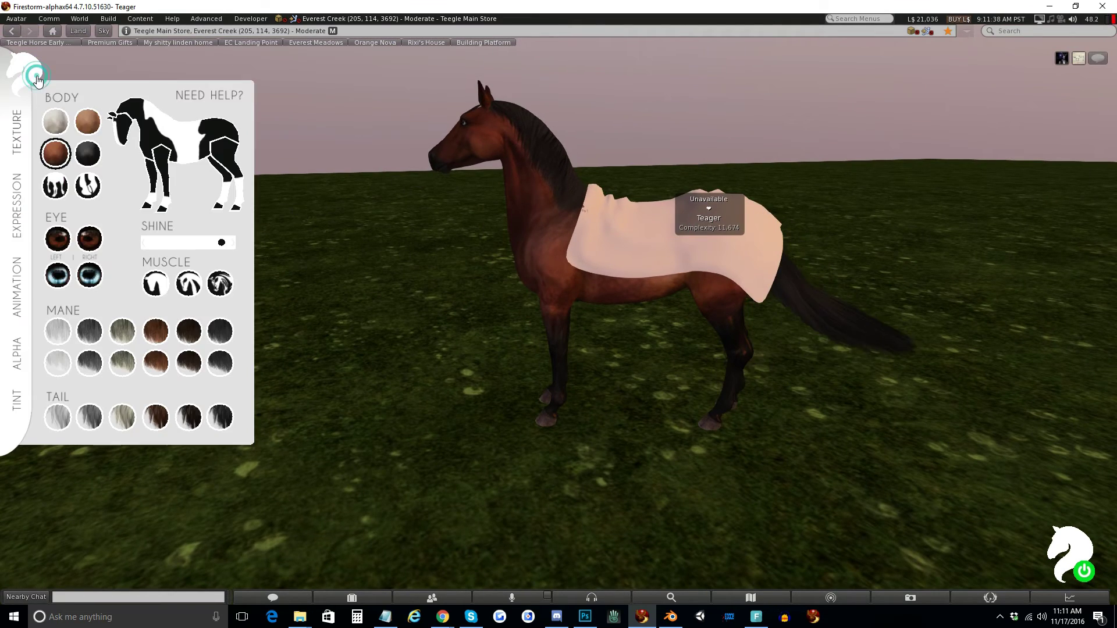
pyautogui.click(19, 281)
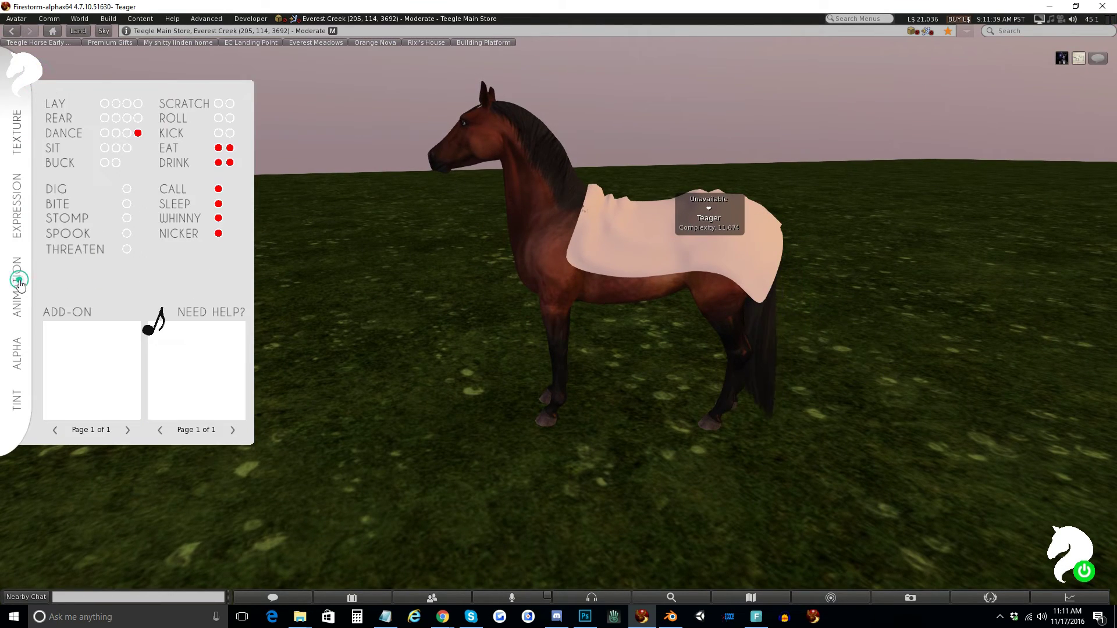
pyautogui.click(127, 119)
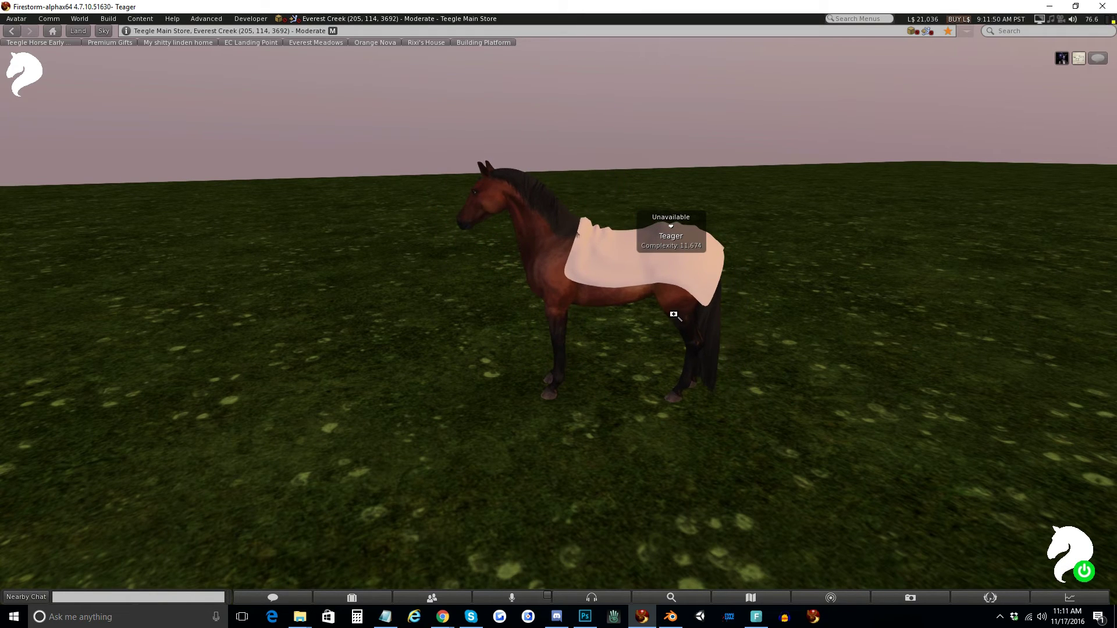
pyautogui.scroll(3, 653, 322)
pyautogui.rightClick(512, 263)
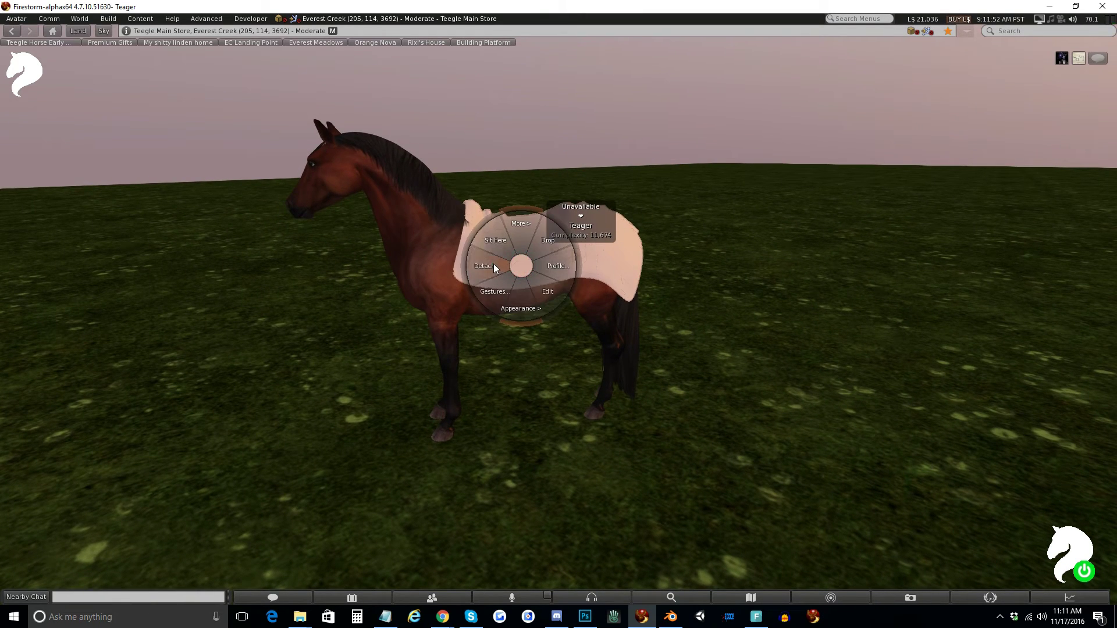
# Switch to Blender, display the cylinder tail's layer instead of the blanket's, and select the cylinder in side view.
pyautogui.click(671, 616)
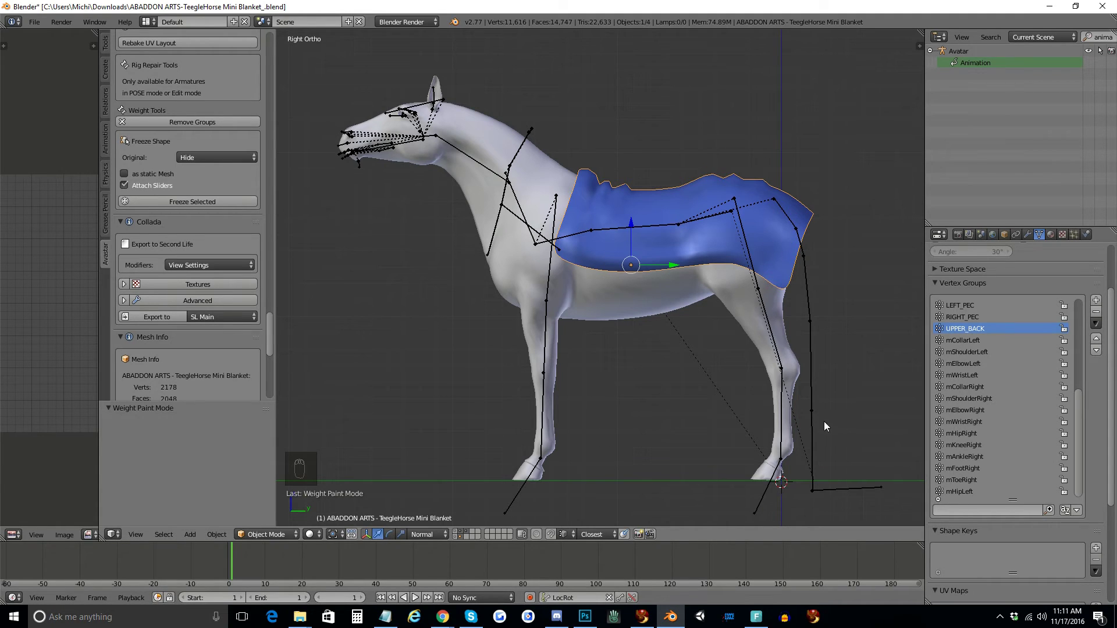
pyautogui.click(461, 537)
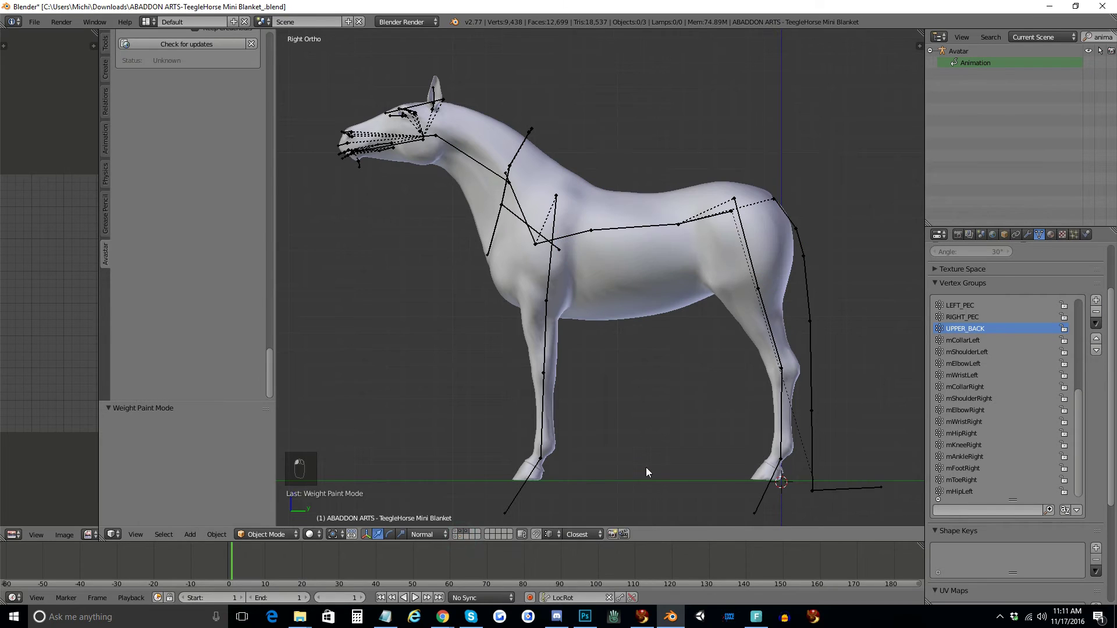
pyautogui.click(457, 535)
pyautogui.keyDown('shift'); pyautogui.moveTo(799, 407); pyautogui.dragTo(720, 354, button='middle'); pyautogui.keyUp('shift')
pyautogui.rightClick(764, 387)
pyautogui.press('KP_3')
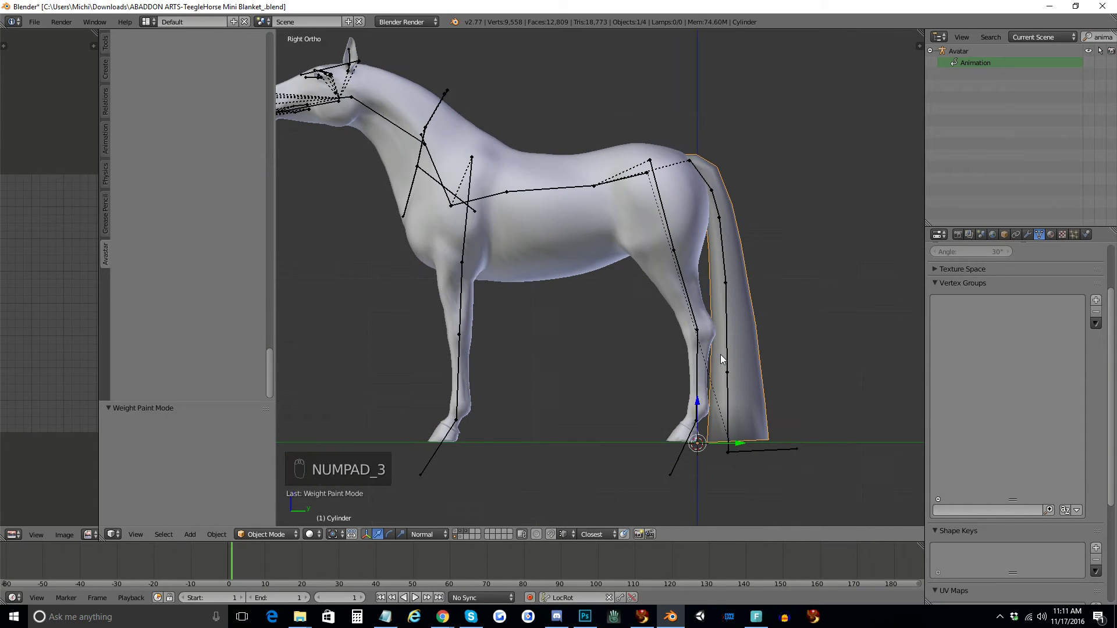
pyautogui.scroll(4, 731, 327)
pyautogui.scroll(-5, 705, 276)
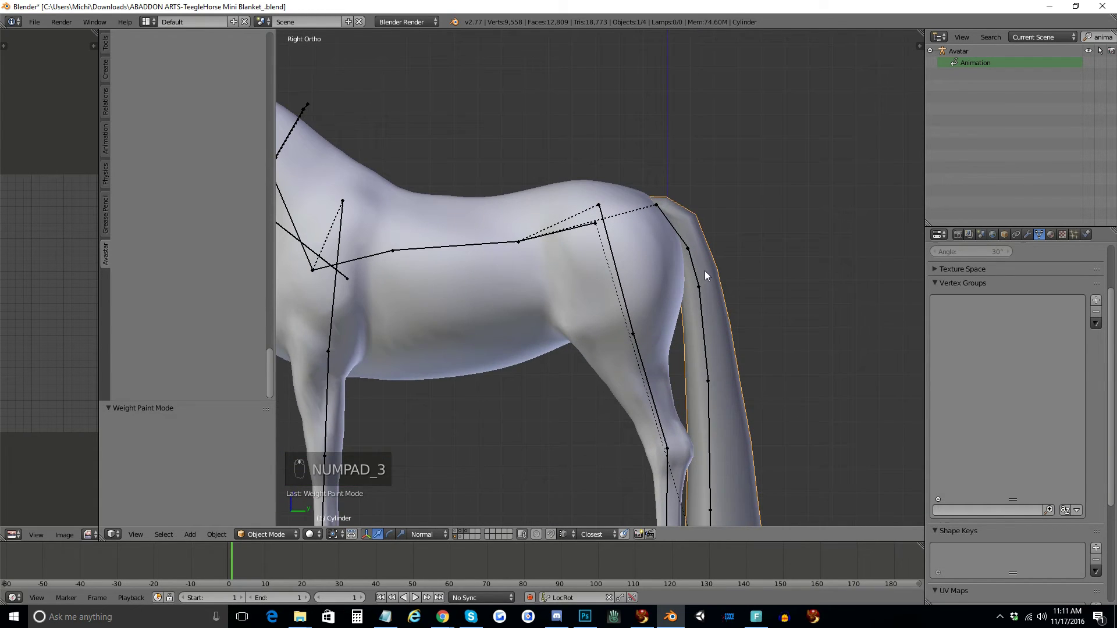
pyautogui.keyDown('shift'); pyautogui.rightClick(640, 262); pyautogui.keyUp('shift')
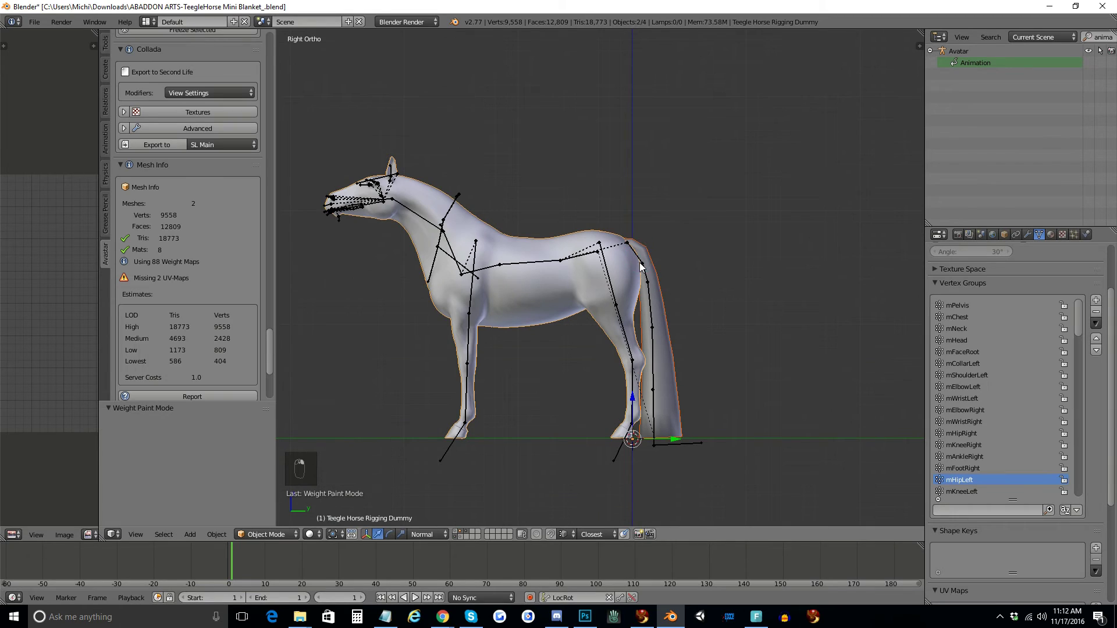
pyautogui.scroll(2, 664, 306)
pyautogui.press('a')
# Parent the cylinder tail to the Avatar armature using Armature Deform With Empty Groups.
pyautogui.rightClick(682, 316)
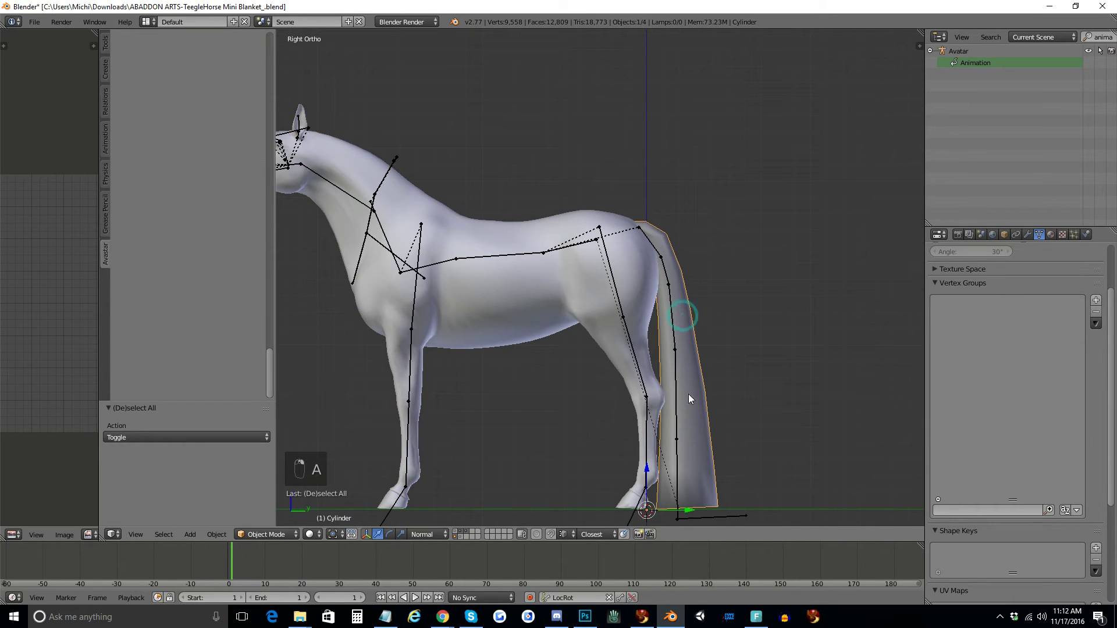
pyautogui.keyDown('shift'); pyautogui.rightClick(732, 513); pyautogui.keyUp('shift')
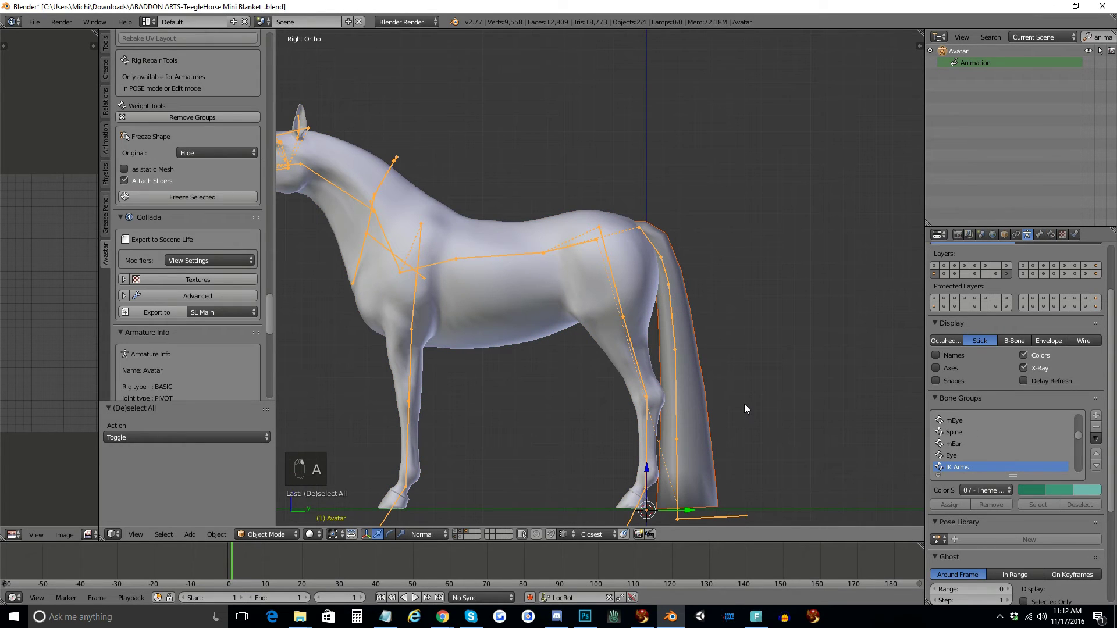
pyautogui.hotkey('ctrl', 'p')
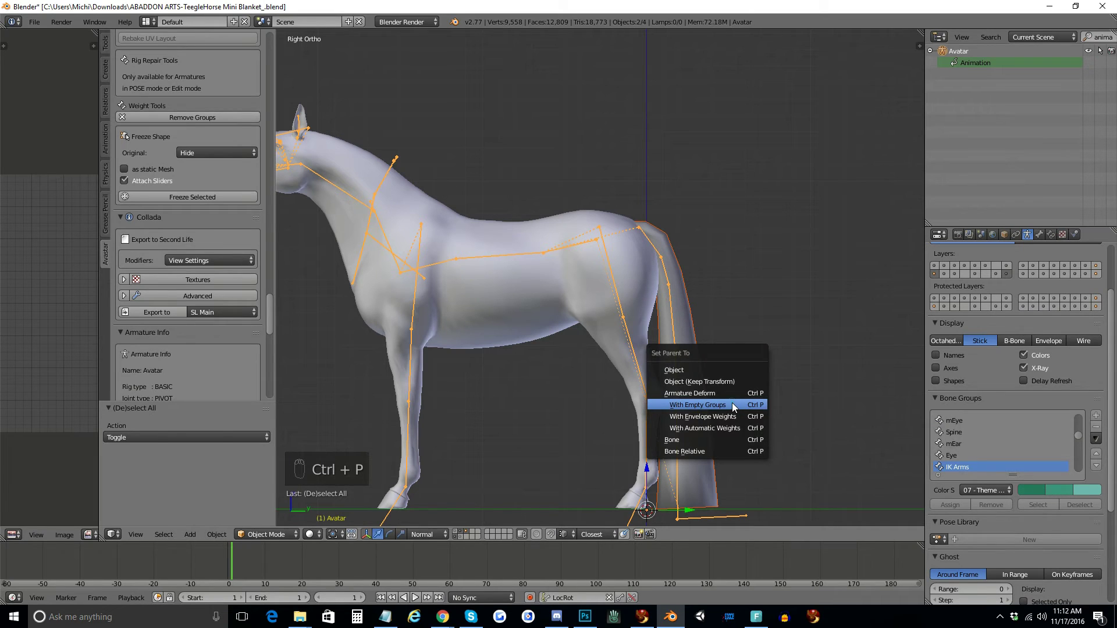
pyautogui.click(733, 407)
pyautogui.rightClick(675, 515)
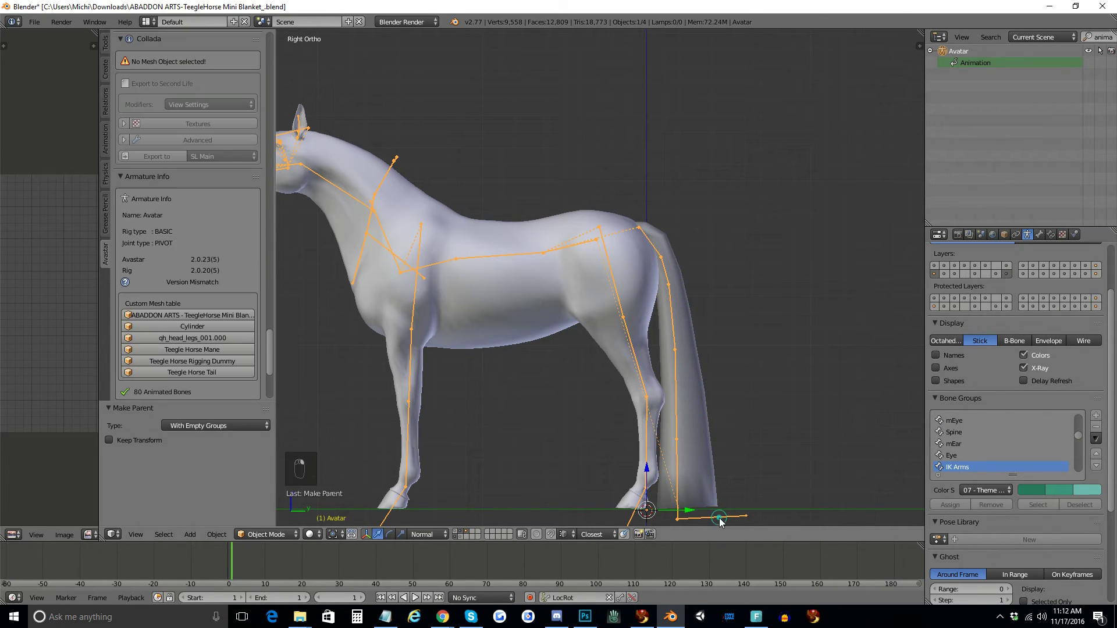
pyautogui.click(271, 535)
pyautogui.click(265, 495)
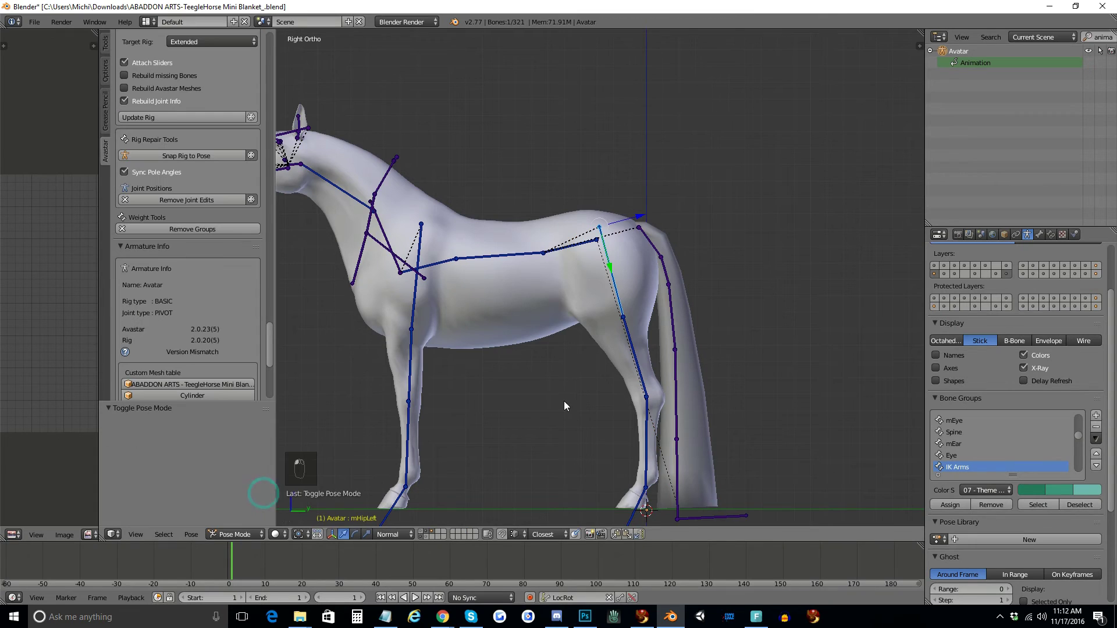
pyautogui.keyDown('shift'); pyautogui.moveTo(665, 390); pyautogui.dragTo(644, 317, button='middle'); pyautogui.keyUp('shift')
# Also show the layer containing the Teegle Horse Tail and put that tail into Weight Paint mode.
pyautogui.rightClick(672, 286)
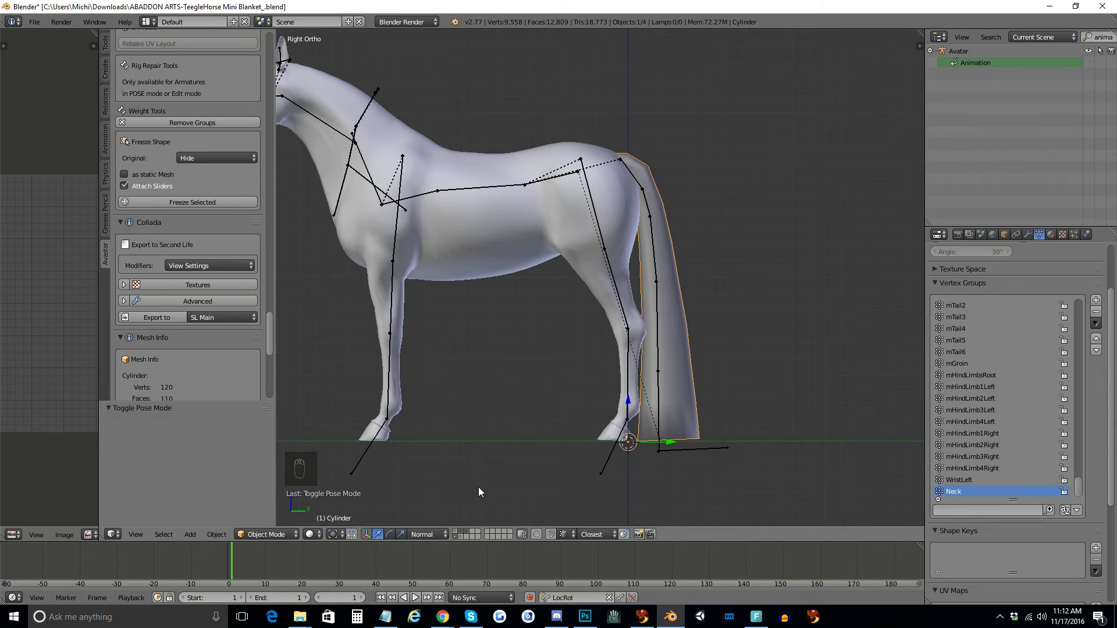
pyautogui.keyDown('shift'); pyautogui.click(456, 533); pyautogui.keyUp('shift')
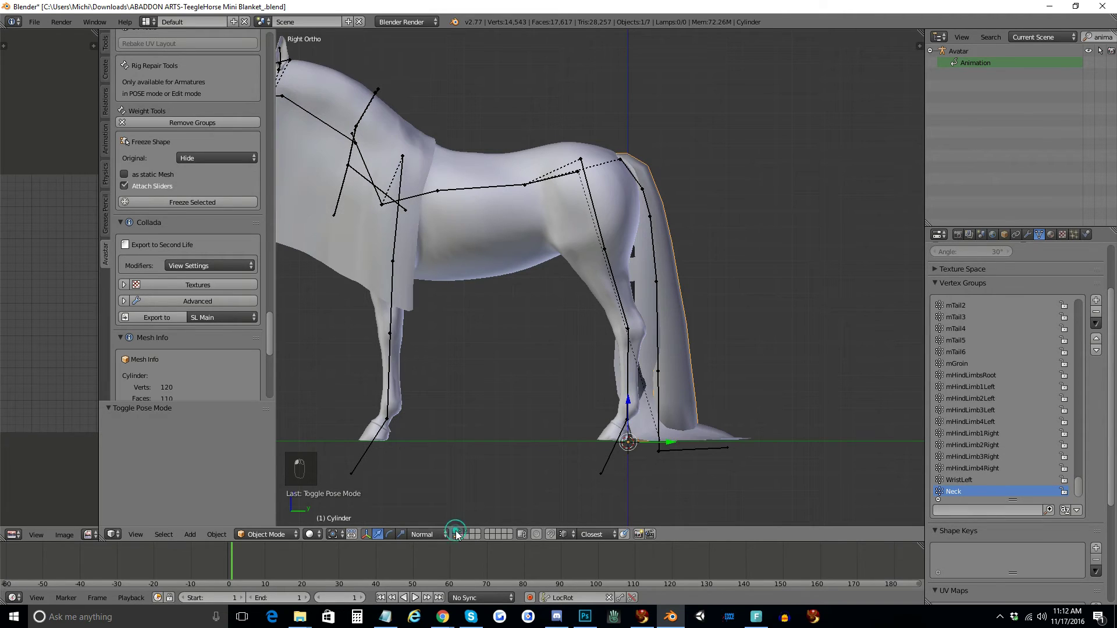
pyautogui.rightClick(724, 435)
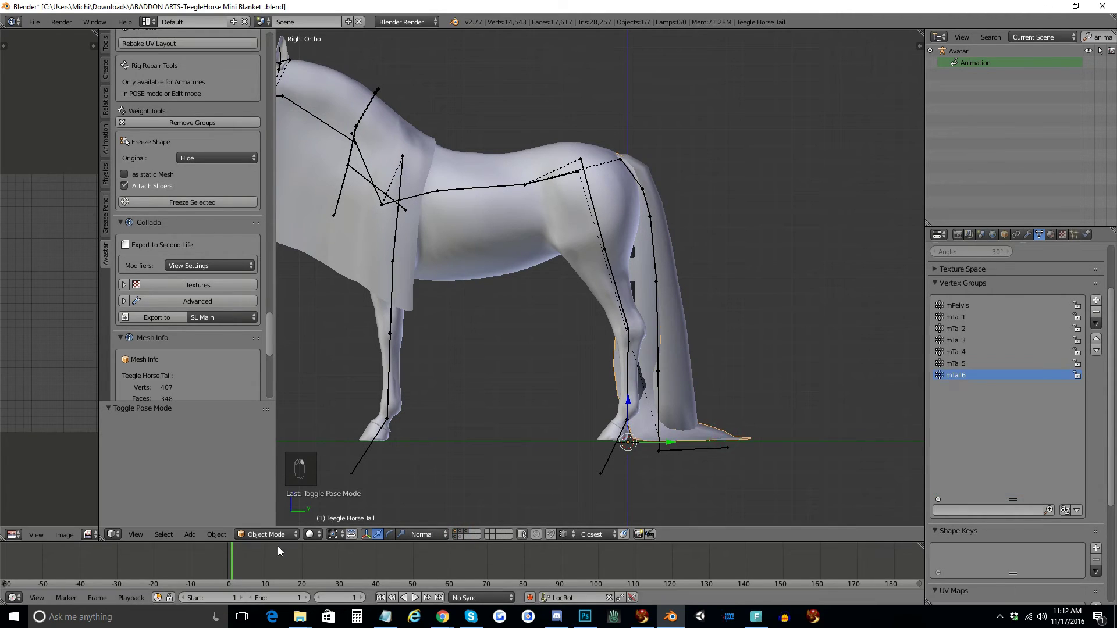
pyautogui.click(266, 534)
pyautogui.click(268, 469)
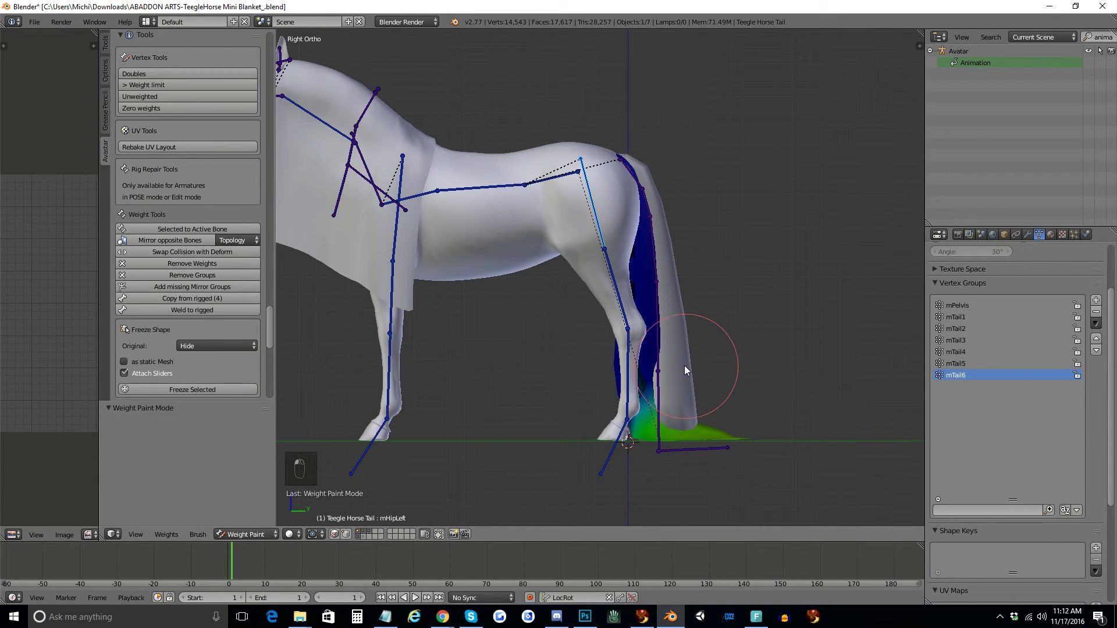
# Return to the cylinder and put it in Weight Paint mode, then select the Teegle Horse Tail to examine its mTail6 weights.
pyautogui.hotkey('ctrl', 'z')
pyautogui.click(274, 534)
pyautogui.click(268, 472)
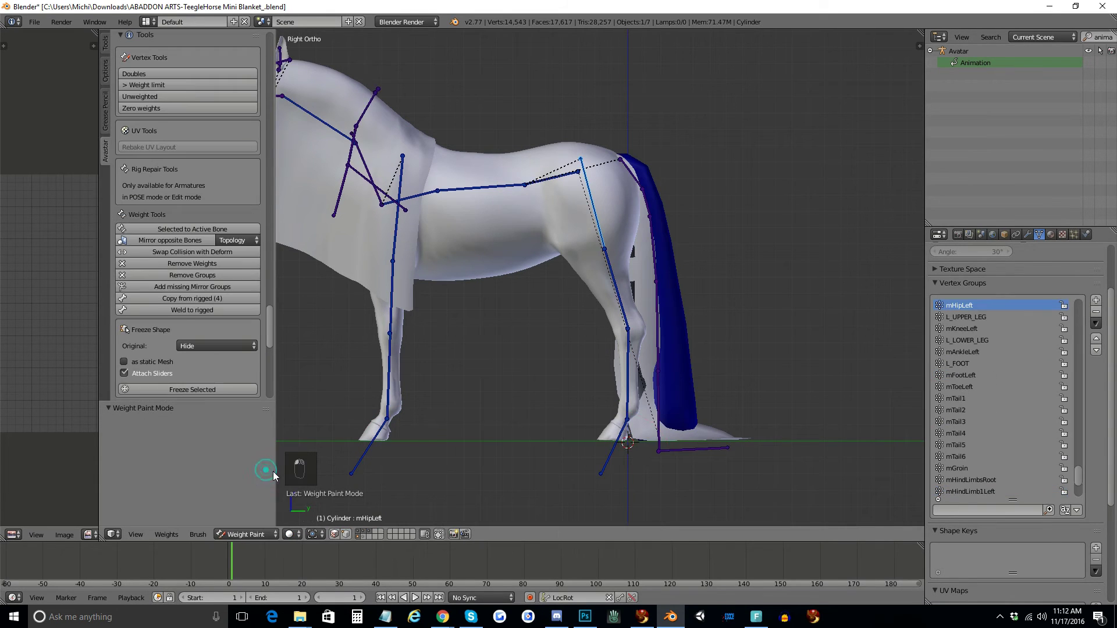
pyautogui.scroll(2, 720, 444)
pyautogui.rightClick(777, 498)
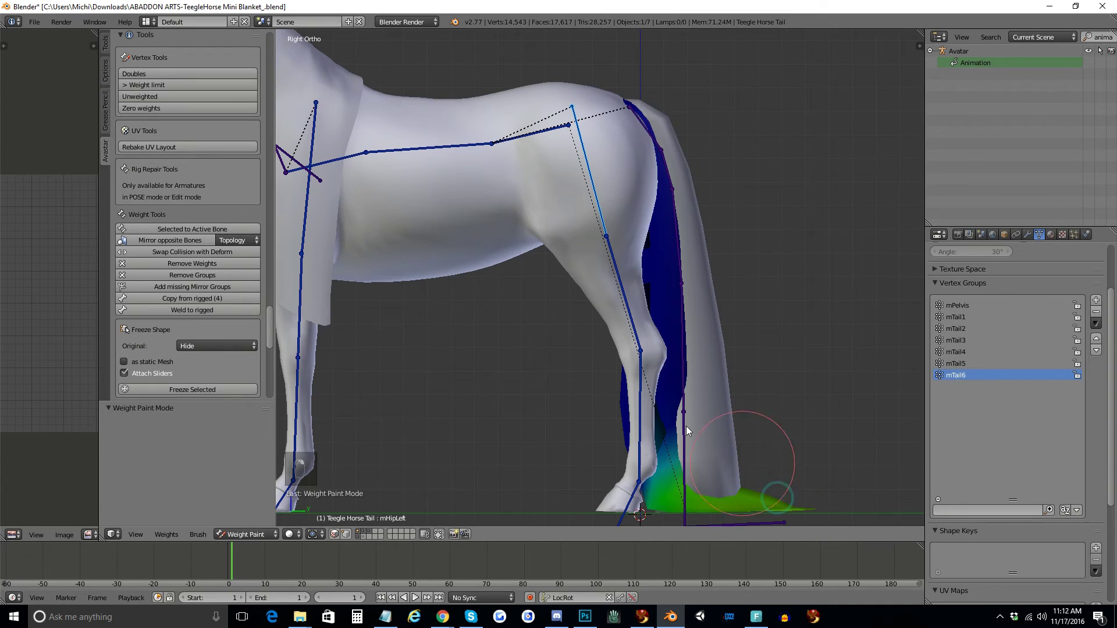
pyautogui.scroll(-2, 685, 426)
pyautogui.keyDown('shift'); pyautogui.moveTo(717, 319); pyautogui.dragTo(692, 340, button='middle'); pyautogui.keyUp('shift')
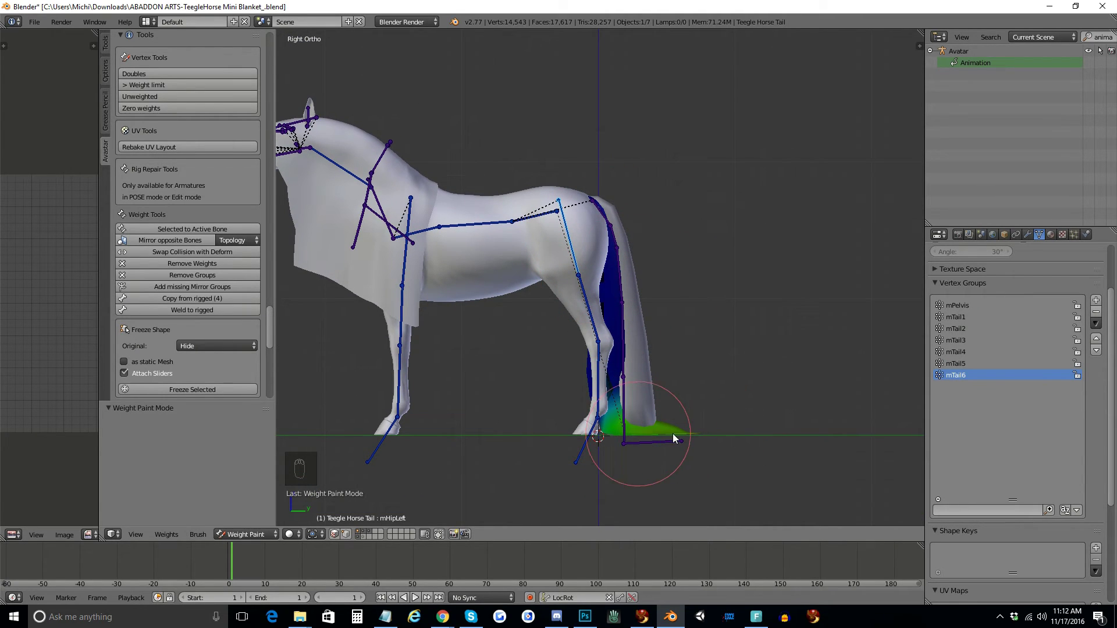
# Select the mTail6 bone with the Teegle Horse Tail active to view that bone's weights on the tail.
pyautogui.scroll(2, 700, 431)
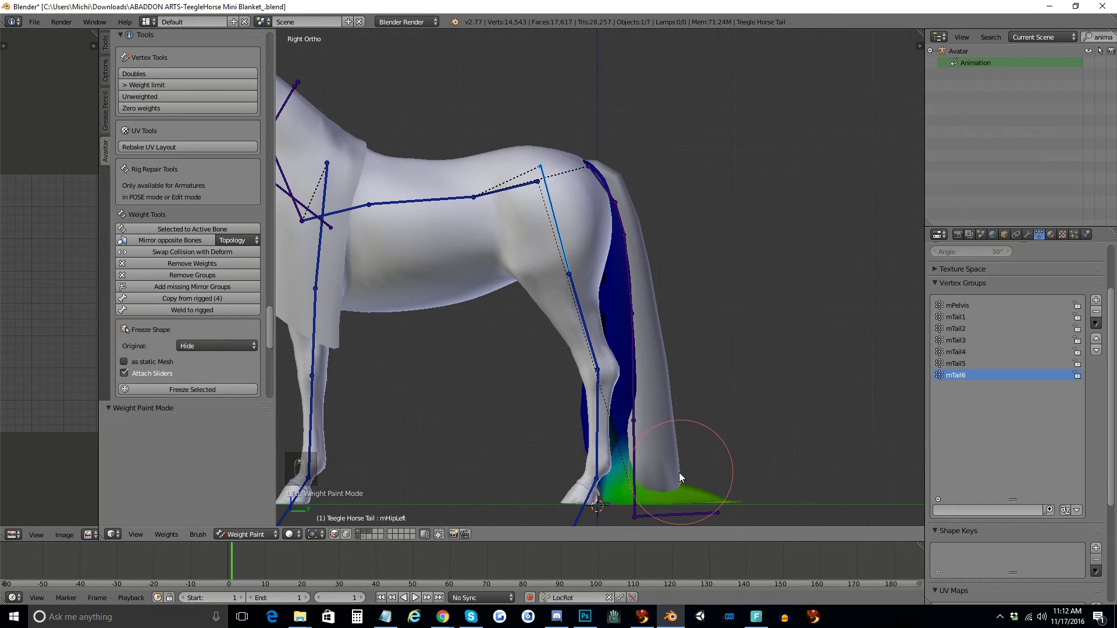
pyautogui.rightClick(637, 430)
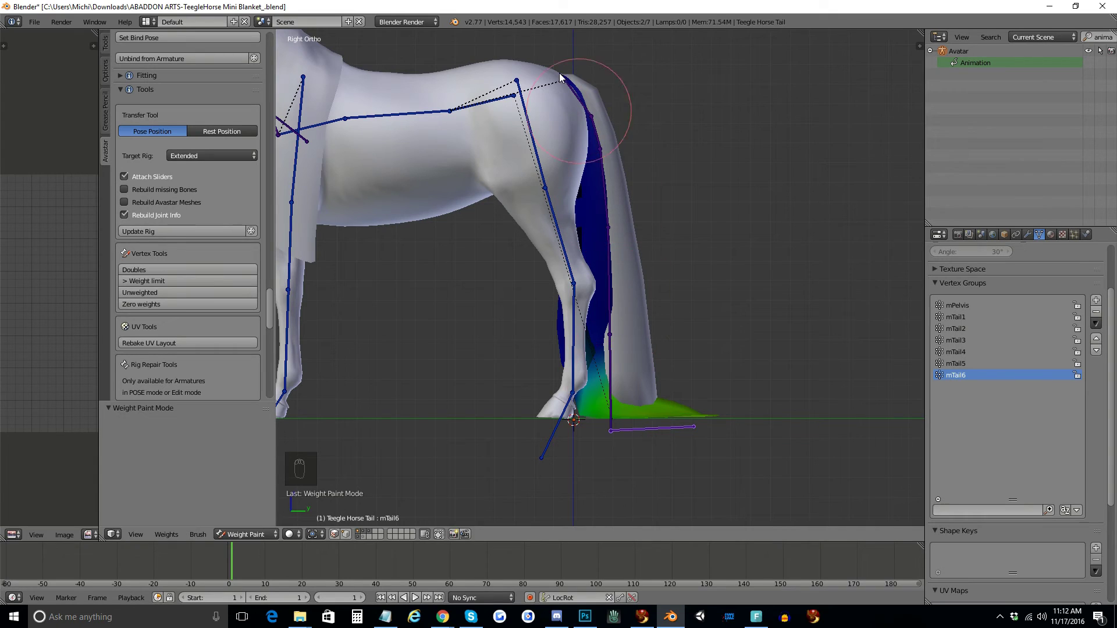
pyautogui.scroll(4, 667, 348)
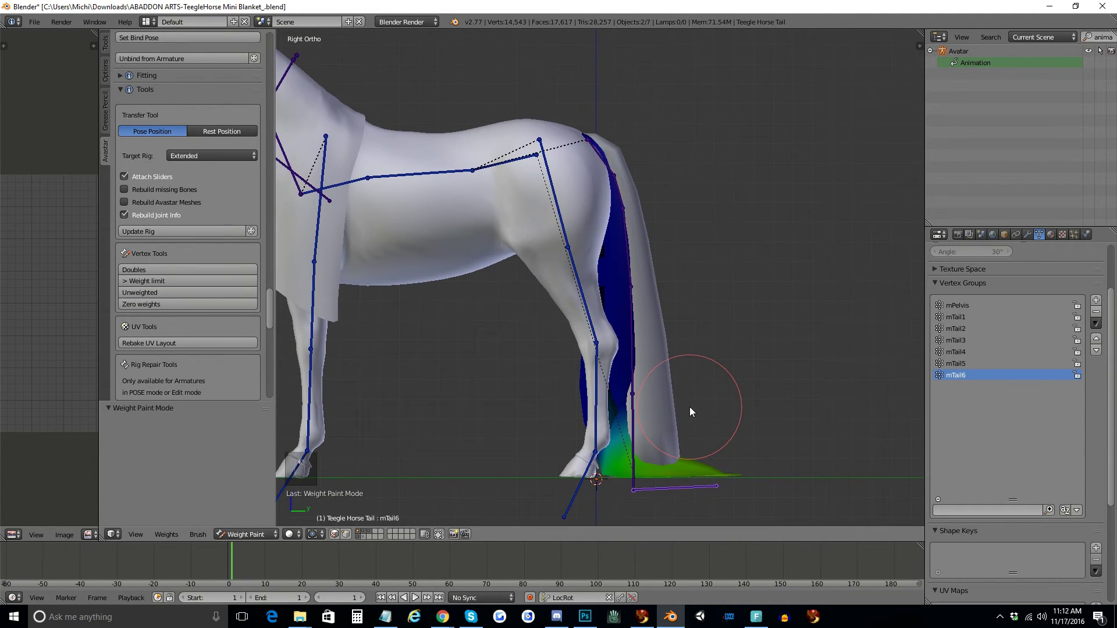
pyautogui.keyDown('shift'); pyautogui.scroll(-4, 713, 372); pyautogui.keyUp('shift')
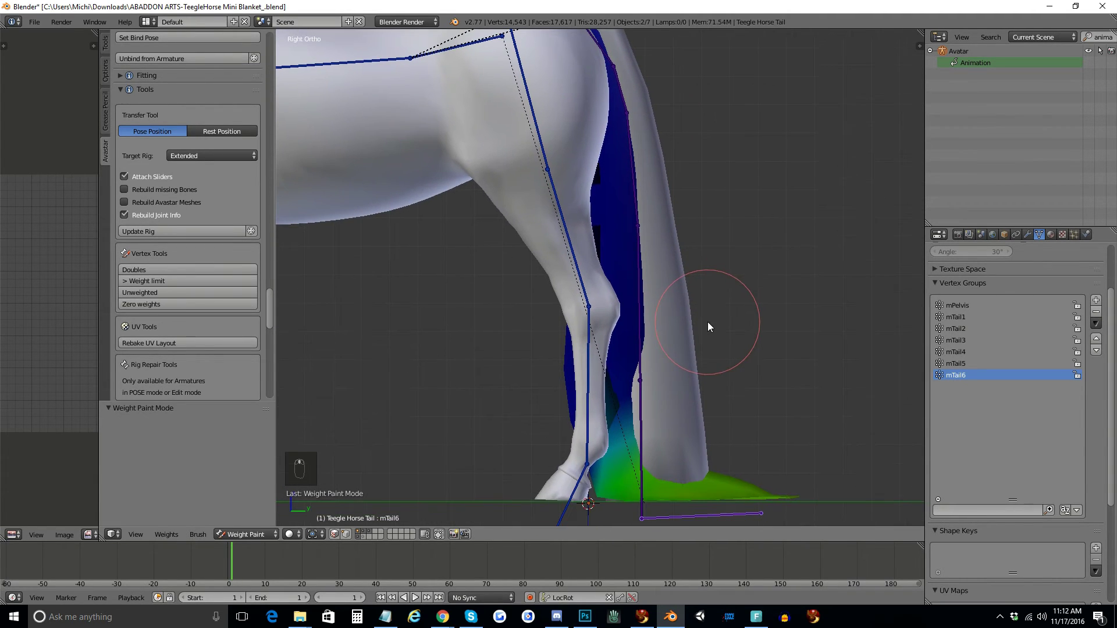
# Transfer the mTail5 weights from the Teegle Horse Tail to the cylinder with Transfer Weights.
pyautogui.rightClick(640, 435)
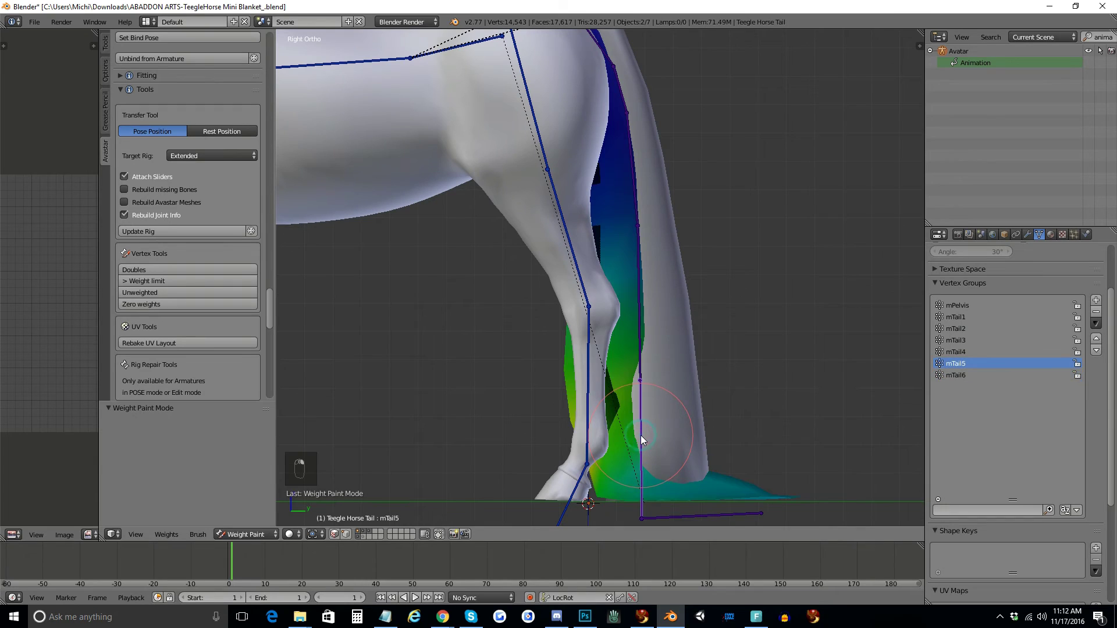
pyautogui.rightClick(686, 429)
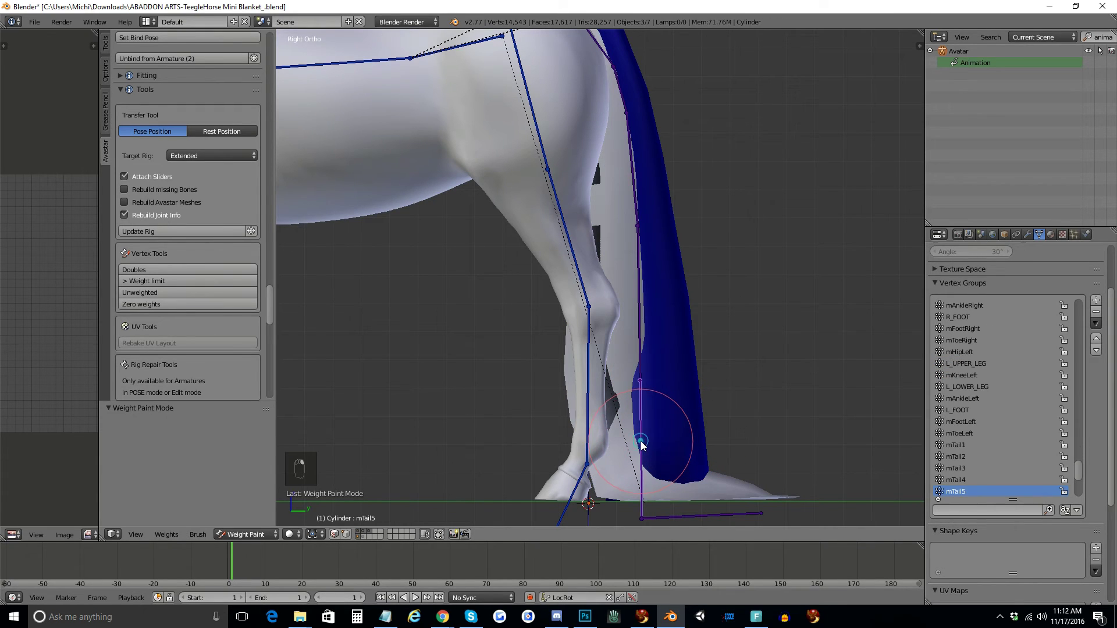
pyautogui.click(106, 43)
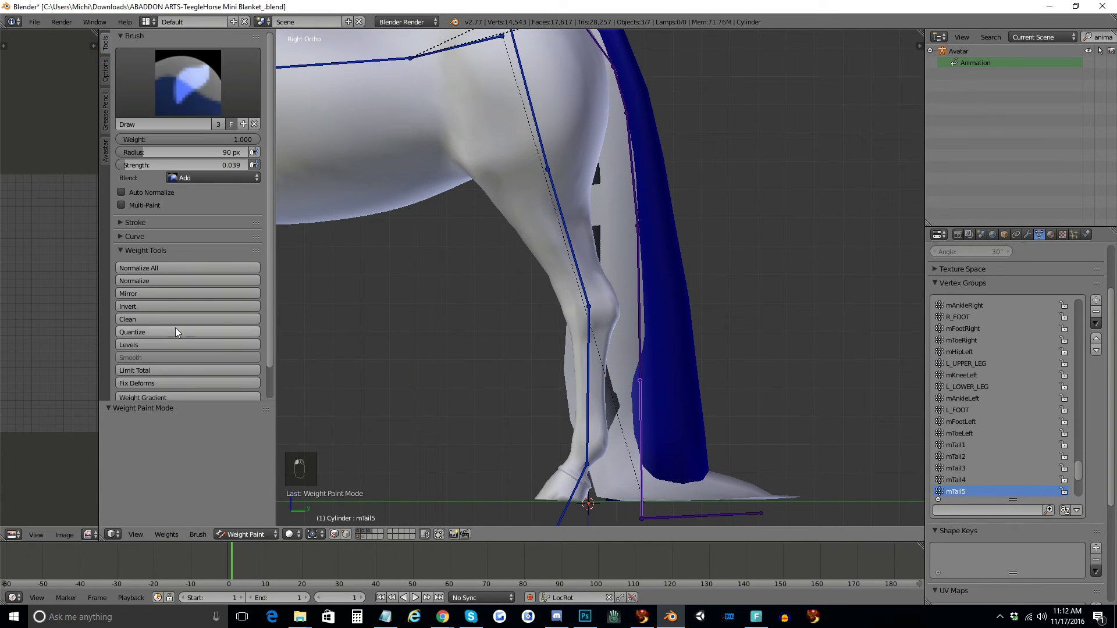
pyautogui.scroll(-2, 174, 334)
pyautogui.click(159, 375)
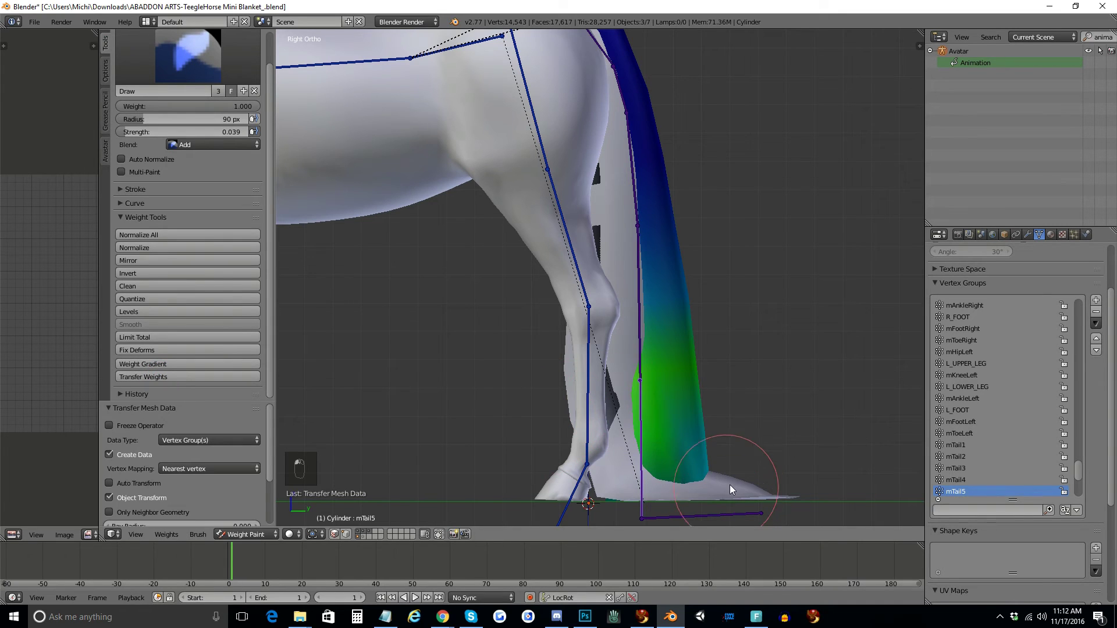
# Transfer the mTail4 weights from the Teegle Horse Tail to the cylinder.
pyautogui.rightClick(731, 483)
pyautogui.rightClick(637, 332)
pyautogui.rightClick(683, 336)
pyautogui.rightClick(638, 319)
pyautogui.click(145, 376)
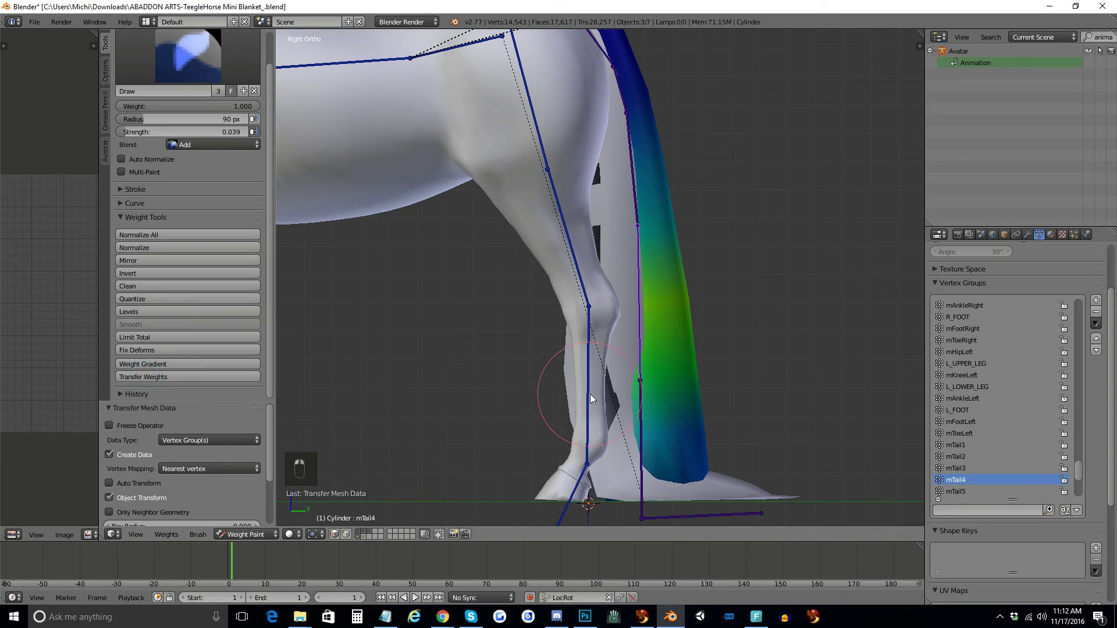
# Display the Teegle Horse Tail's mTail3 weights and transfer them to the cylinder's mTail3 group.
pyautogui.rightClick(754, 480)
pyautogui.rightClick(634, 221)
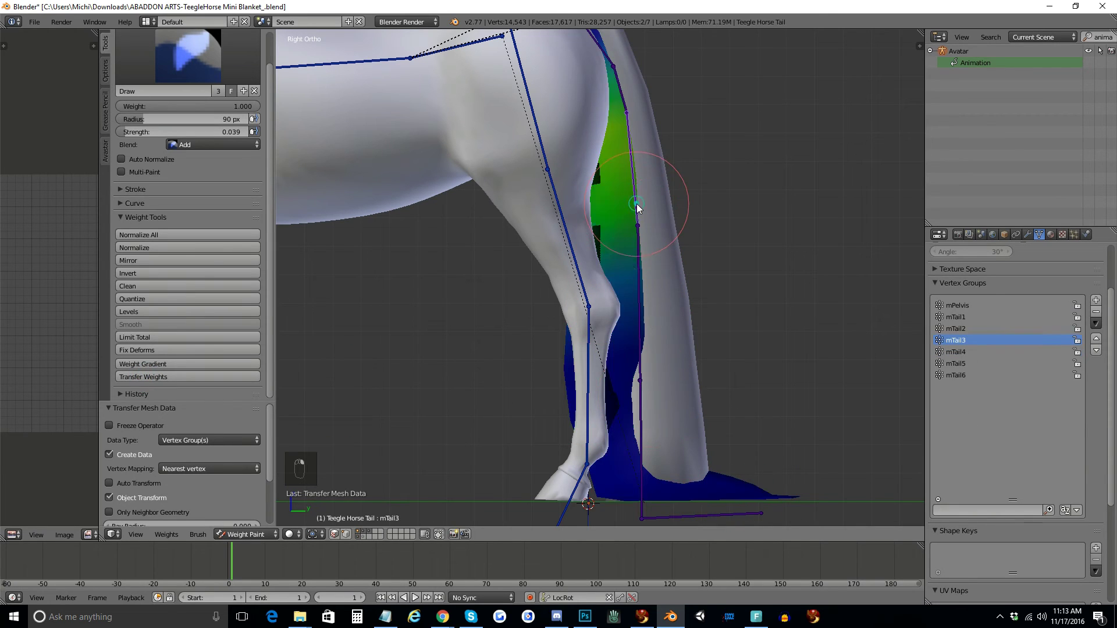
pyautogui.rightClick(664, 226)
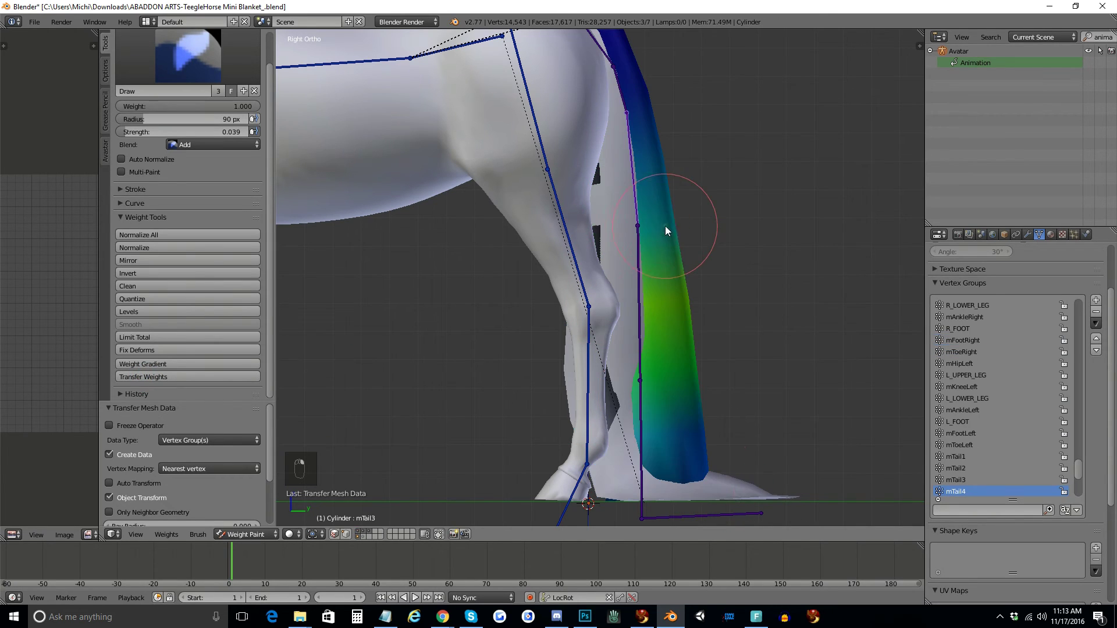
pyautogui.rightClick(636, 197)
pyautogui.click(181, 373)
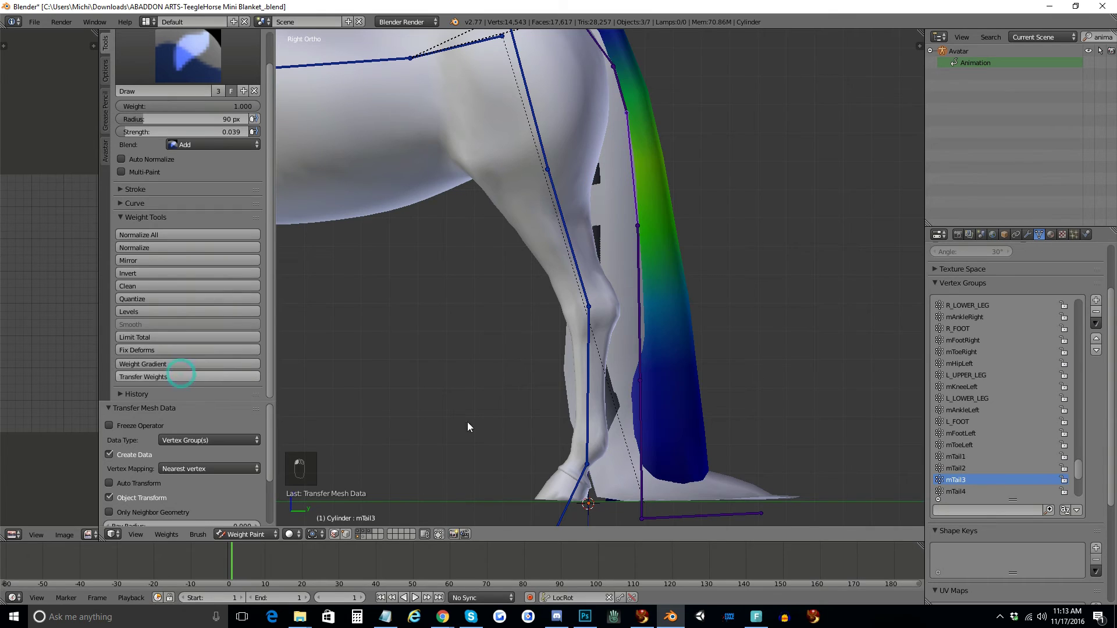
# Transfer the mTail2 weights from the Teegle Horse Tail to the matching bone group on the cylinder.
pyautogui.rightClick(743, 487)
pyautogui.rightClick(619, 83)
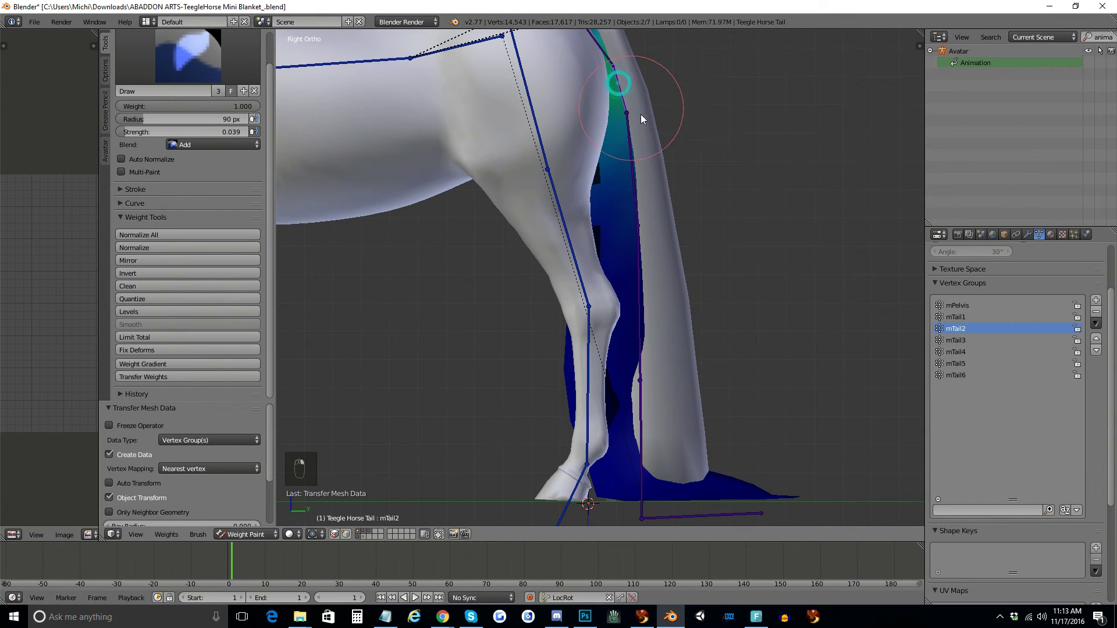
pyautogui.rightClick(671, 203)
pyautogui.rightClick(620, 83)
pyautogui.click(172, 377)
# Transfer the mTail1 weights at the base of the Teegle Horse Tail to the cylinder.
pyautogui.keyDown('shift'); pyautogui.moveTo(661, 192); pyautogui.dragTo(643, 316, button='middle'); pyautogui.keyUp('shift')
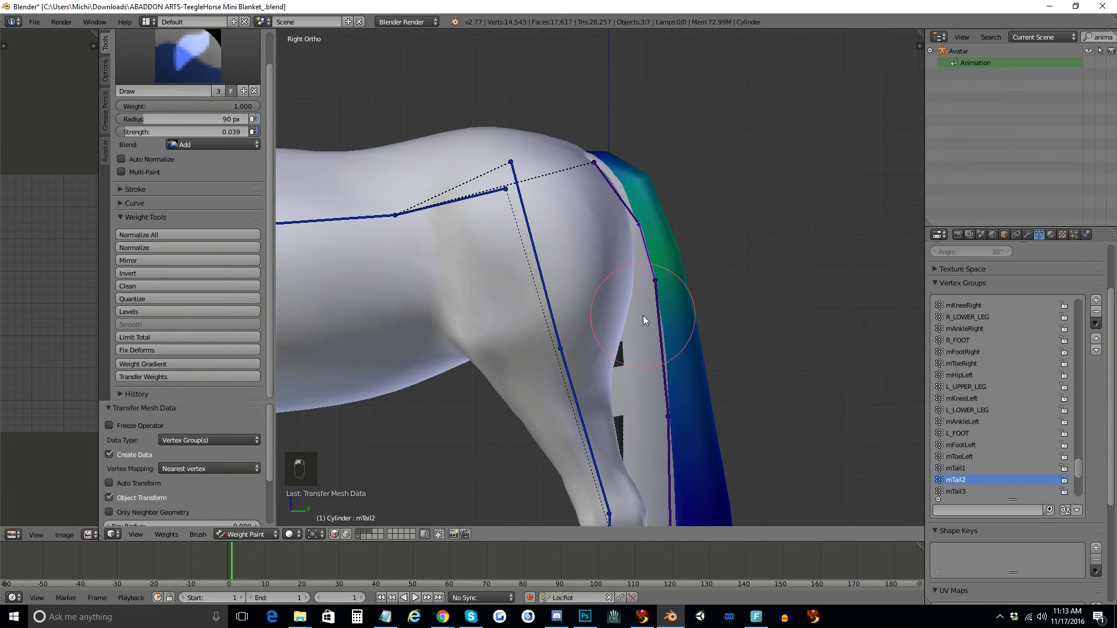
pyautogui.rightClick(643, 315)
pyautogui.rightClick(649, 200)
pyautogui.rightClick(628, 207)
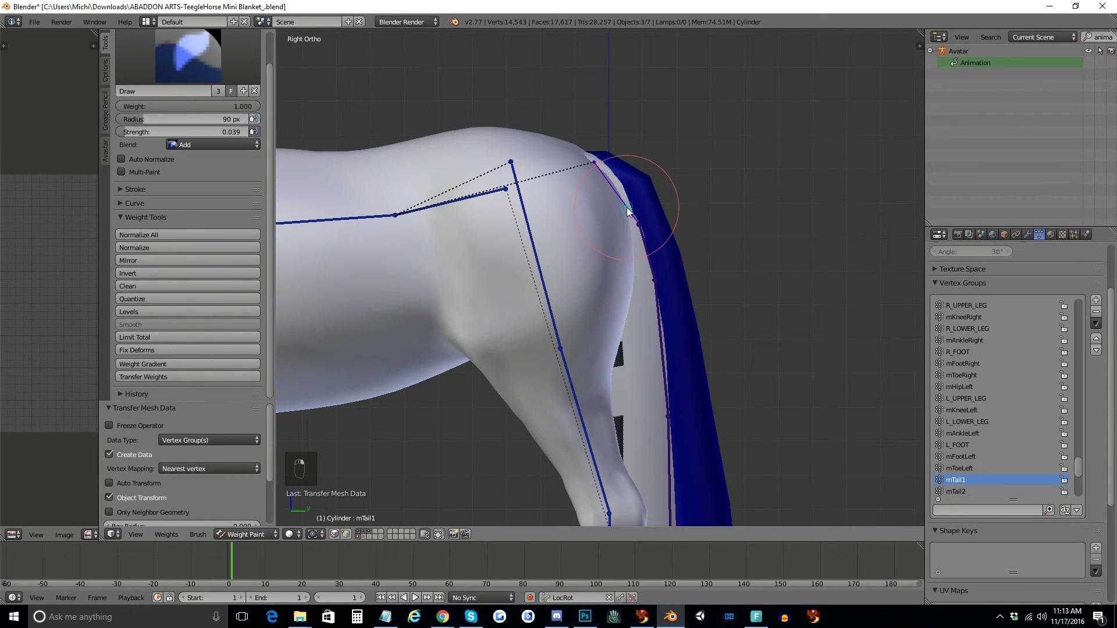
pyautogui.click(190, 376)
# Select the mPelvis bone on the Teegle Horse Tail and transfer its weights to the cylinder.
pyautogui.rightClick(632, 335)
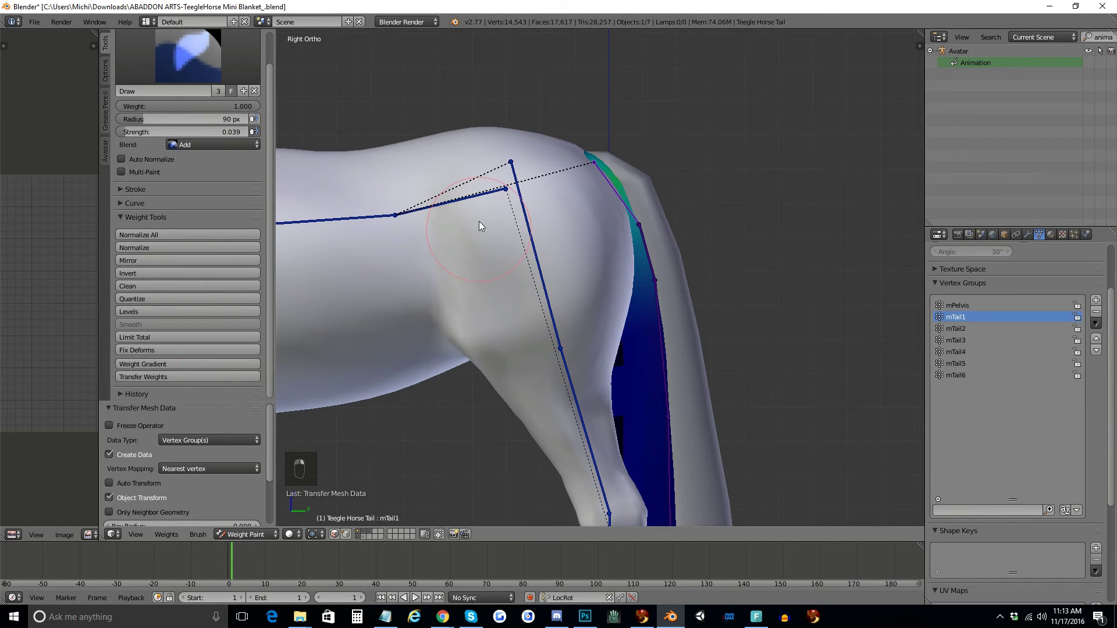
pyautogui.rightClick(465, 200)
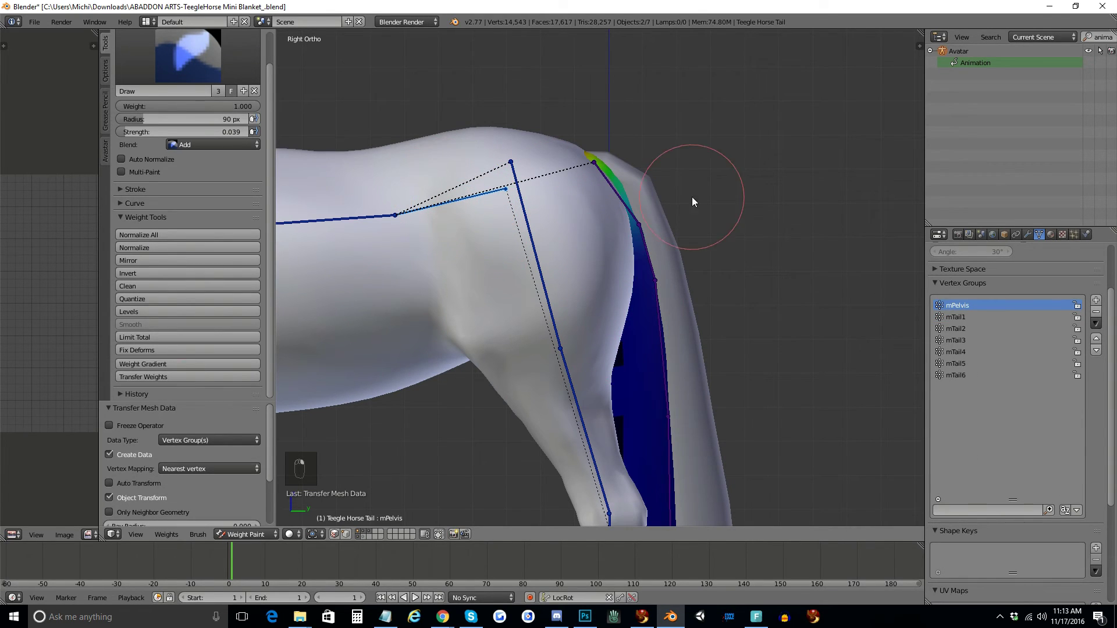
pyautogui.rightClick(658, 210)
pyautogui.rightClick(449, 199)
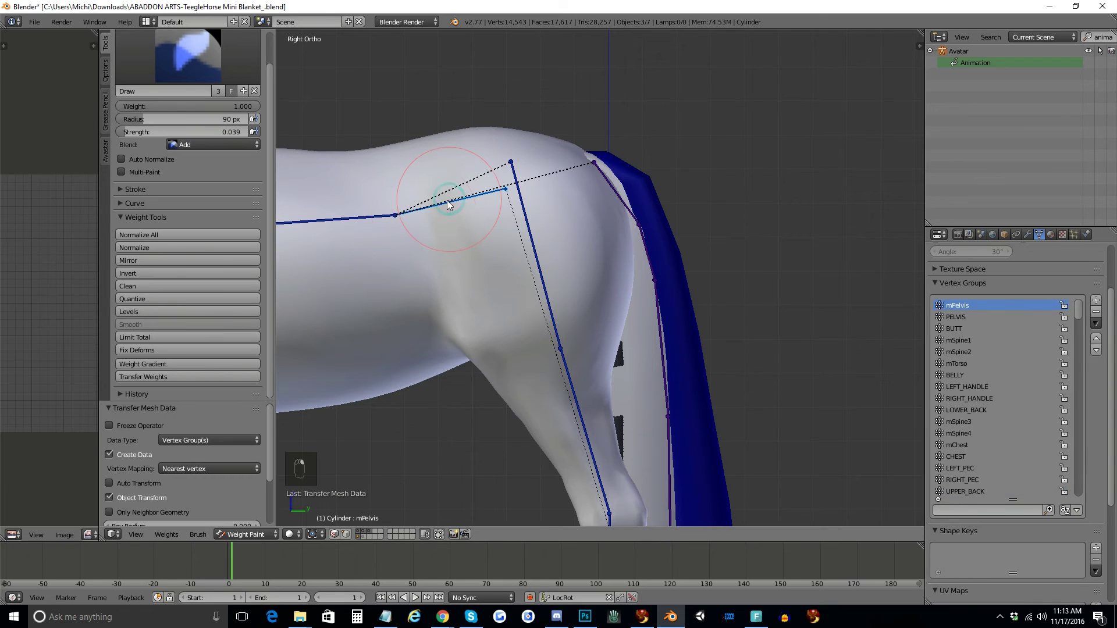
pyautogui.click(143, 377)
# Return the cylinder to Object Mode and remove its mHindLimb vertex groups, from mHindLimbsRoot through mHindLimb4Right.
pyautogui.scroll(-6, 524, 326)
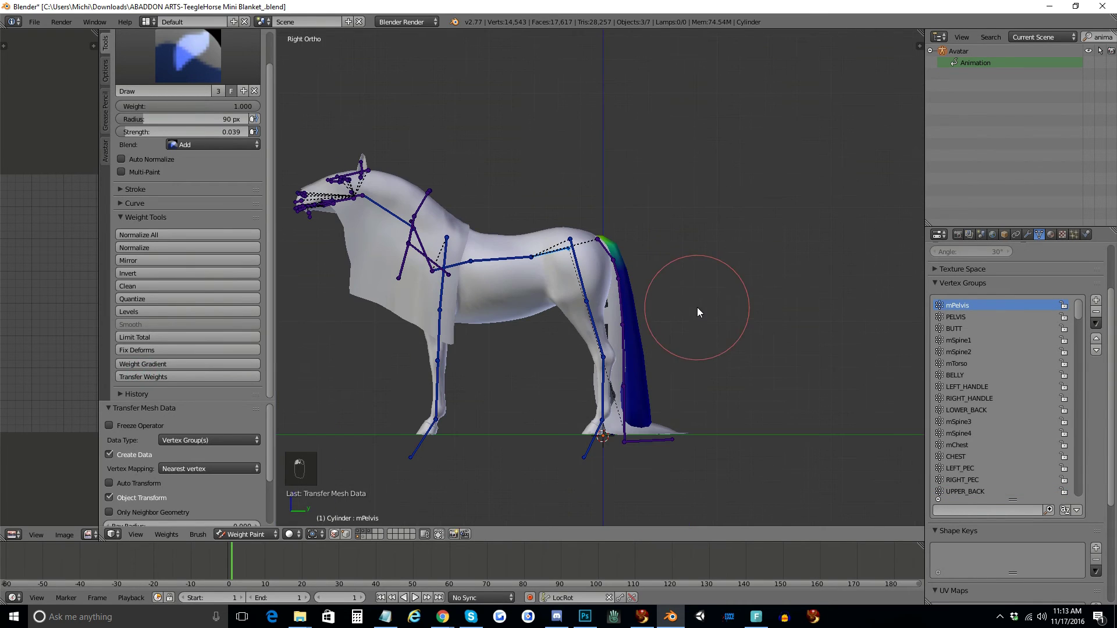
pyautogui.click(256, 533)
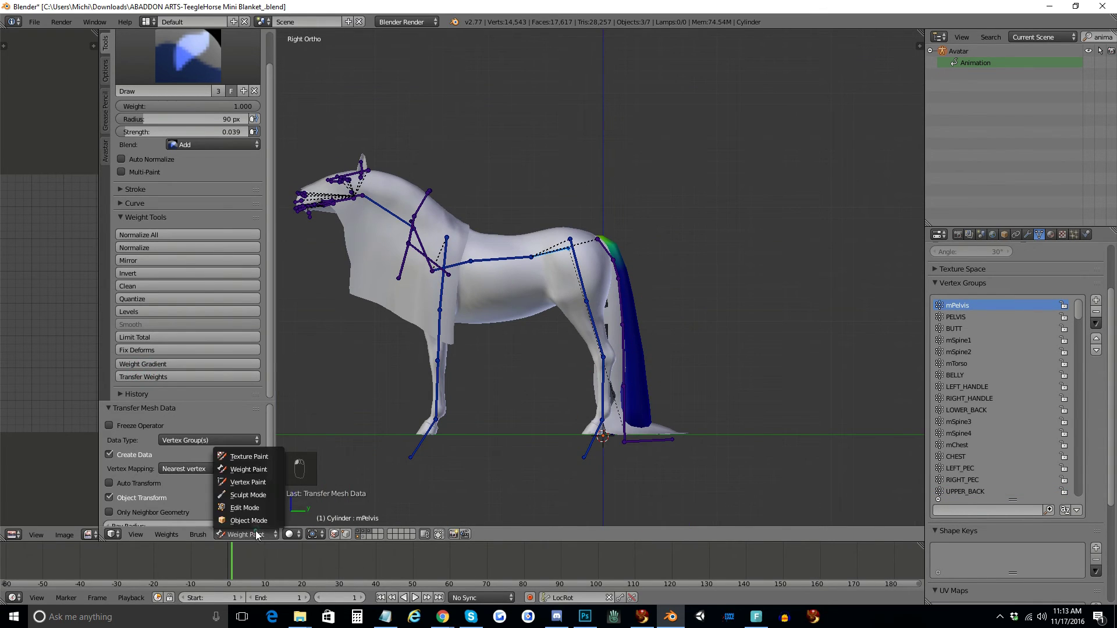
pyautogui.click(252, 519)
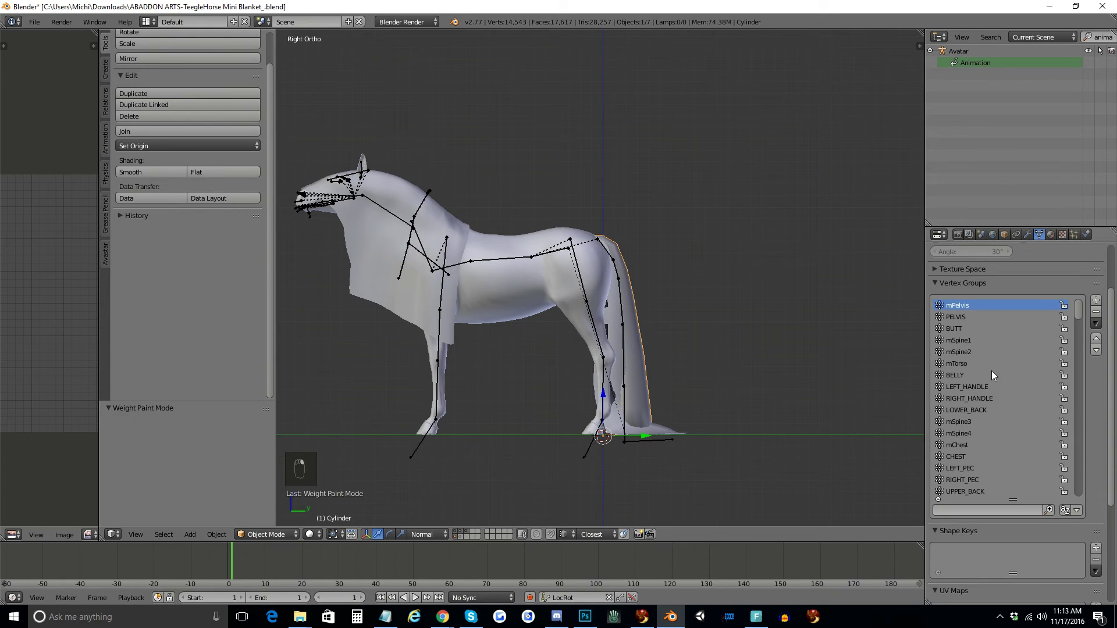
pyautogui.moveTo(1080, 309); pyautogui.dragTo(1066, 510)
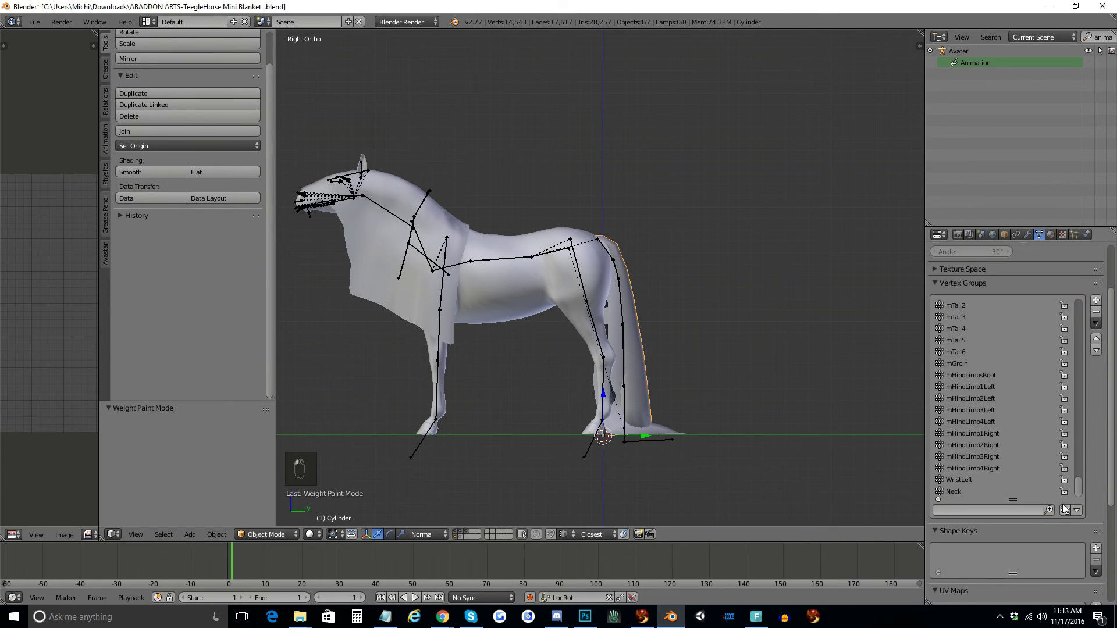
pyautogui.click(1095, 316)
pyautogui.click(1095, 315)
pyautogui.click(1096, 316)
pyautogui.click(1095, 315)
pyautogui.click(1095, 316)
pyautogui.click(1096, 316)
pyautogui.click(1096, 316)
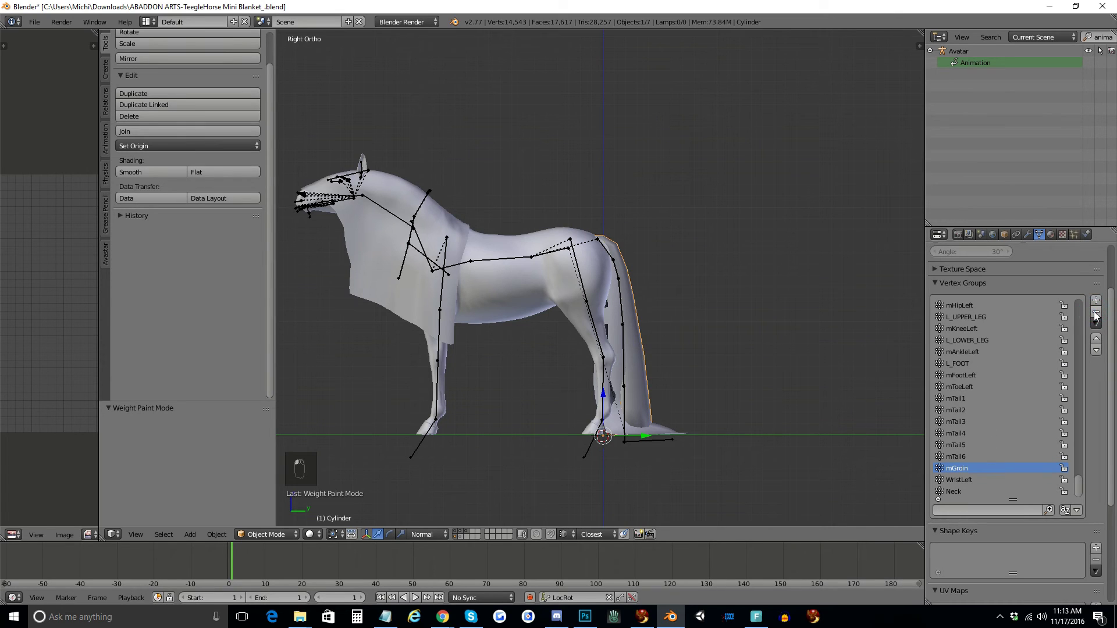
# Remove the cylinder's left leg vertex groups from mToeLeft back through mHipLeft.
pyautogui.scroll(2, 983, 407)
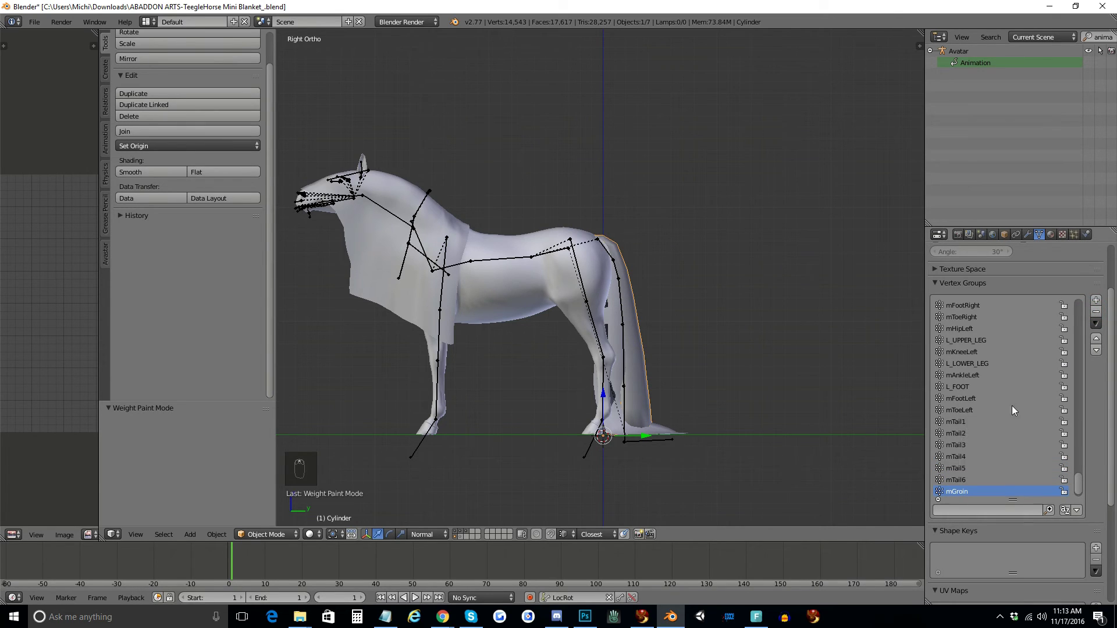
pyautogui.click(1096, 315)
pyautogui.click(1095, 315)
pyautogui.click(1096, 315)
pyautogui.click(1096, 315)
pyautogui.click(1096, 315)
pyautogui.click(1096, 315)
pyautogui.click(1095, 315)
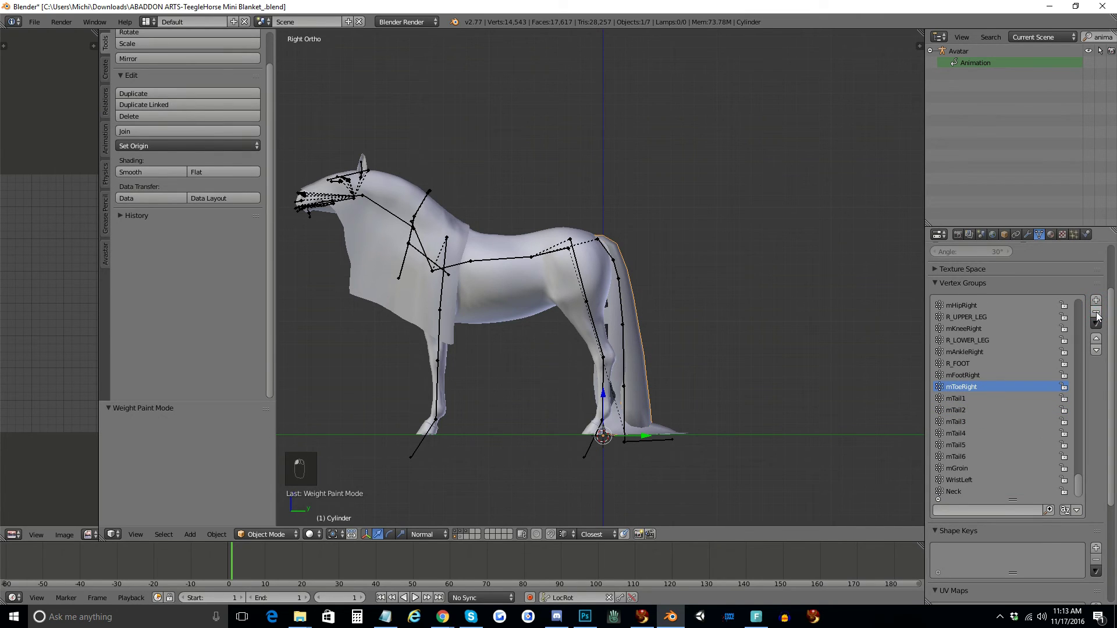
# Remove the cylinder's right leg vertex groups from mToeRight back through R_UPPER_LEG.
pyautogui.click(1096, 314)
pyautogui.click(1095, 315)
pyautogui.click(1096, 314)
pyautogui.click(1096, 314)
pyautogui.click(1096, 315)
pyautogui.click(1096, 315)
pyautogui.click(1096, 314)
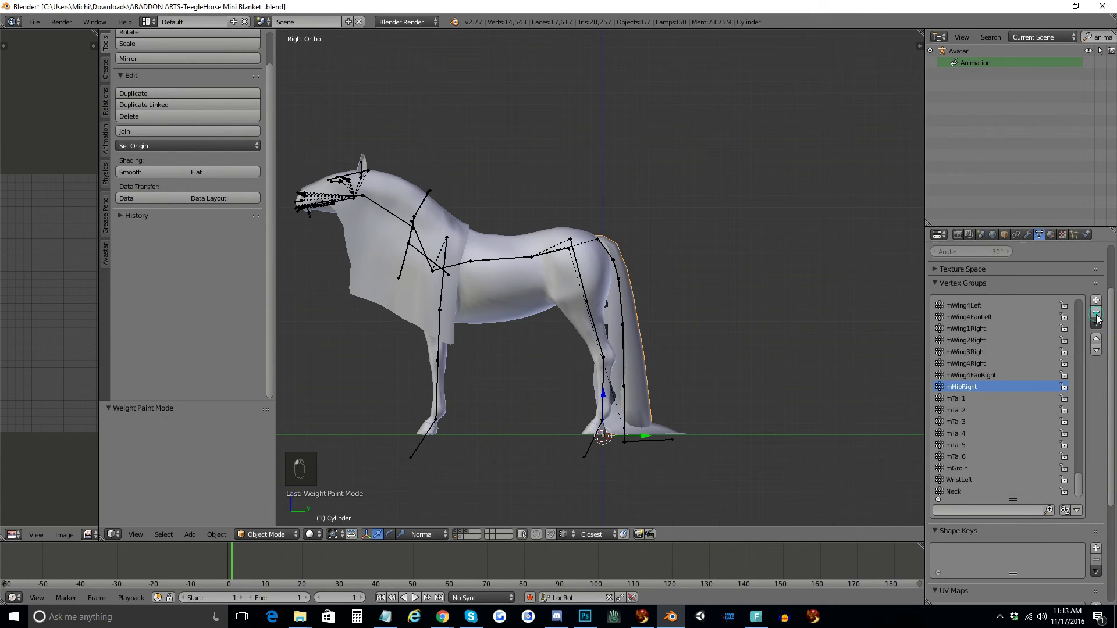
# Remove the mHipRight vertex group and the left and right mWing groups from the cylinder.
pyautogui.click(1096, 314)
pyautogui.click(1096, 315)
pyautogui.click(1095, 314)
pyautogui.click(1096, 314)
pyautogui.click(1095, 314)
pyautogui.click(1095, 315)
pyautogui.click(1096, 315)
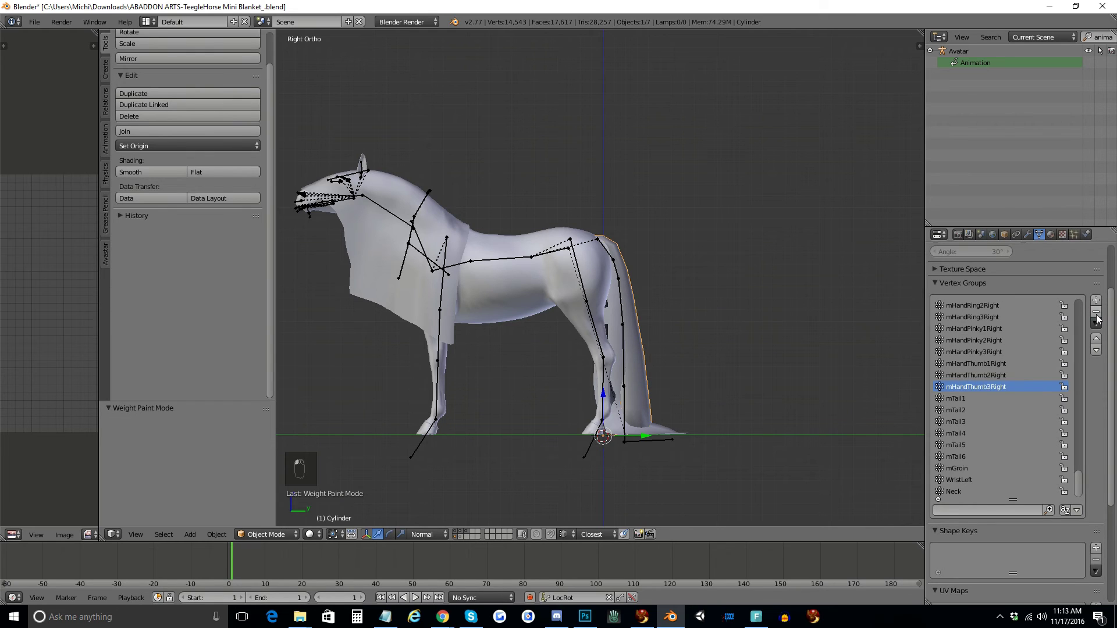
# Remove the cylinder's right hand and arm vertex groups from mHandThumb3Right back to mCollarRight, keeping mCollarRight.
pyautogui.click(1096, 315)
pyautogui.click(1096, 315)
pyautogui.click(1096, 314)
pyautogui.click(1096, 315)
pyautogui.click(1096, 315)
pyautogui.click(1096, 315)
pyautogui.click(1096, 315)
pyautogui.click(1096, 315)
pyautogui.click(1095, 315)
pyautogui.click(1096, 314)
pyautogui.click(1096, 314)
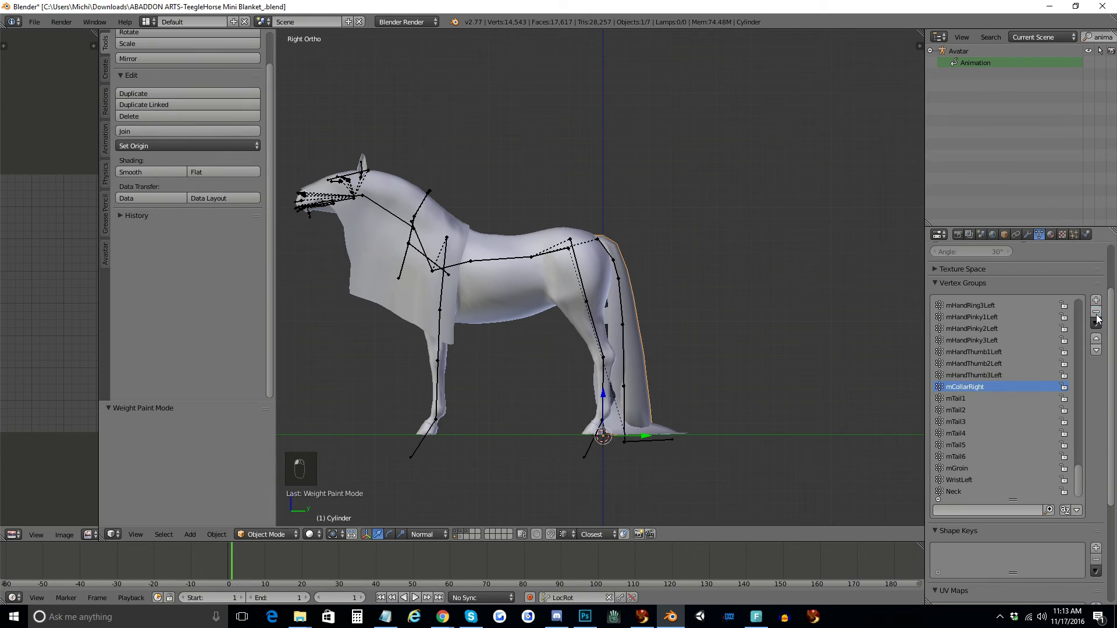
# Remove the mCollarRight vertex group and the left finger groups from mHandThumb3Left back to mHandMiddle1Left, keeping mHandMiddle1Left.
pyautogui.click(1096, 314)
pyautogui.click(1096, 314)
pyautogui.click(1095, 315)
pyautogui.click(1096, 315)
pyautogui.click(1096, 315)
pyautogui.click(1095, 315)
pyautogui.click(1095, 314)
pyautogui.click(1096, 315)
pyautogui.click(1096, 315)
pyautogui.click(1096, 314)
pyautogui.click(1096, 315)
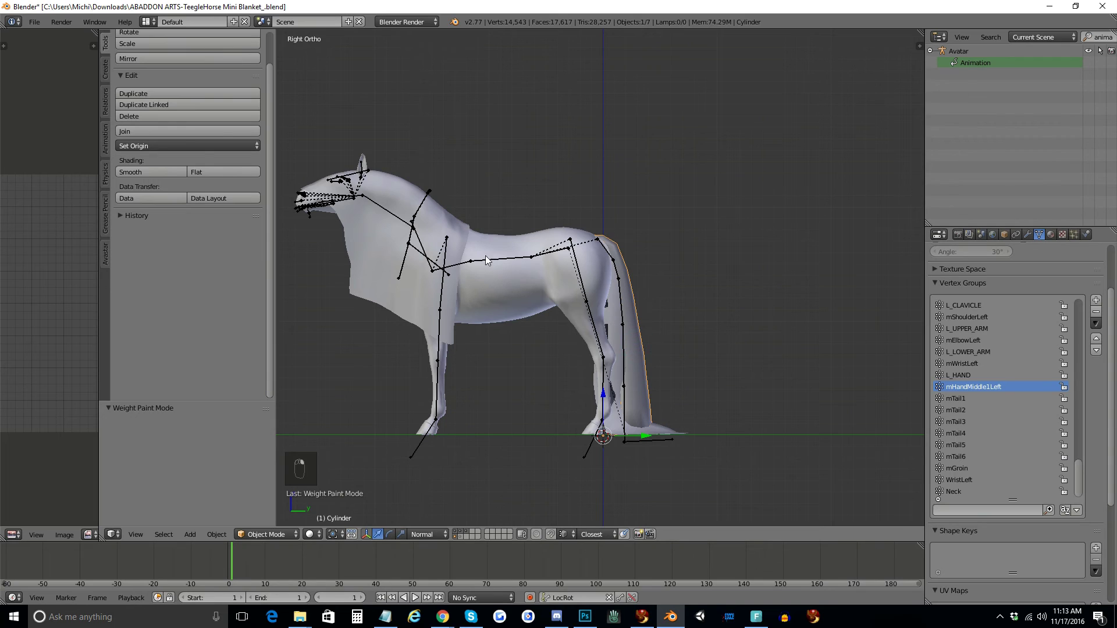
# Export the cylinder with the Avastar Collada exporter for SL Main as "tail" in the Downloads folder.
pyautogui.click(105, 253)
pyautogui.scroll(-10, 198, 268)
pyautogui.moveTo(269, 72); pyautogui.dragTo(274, 330)
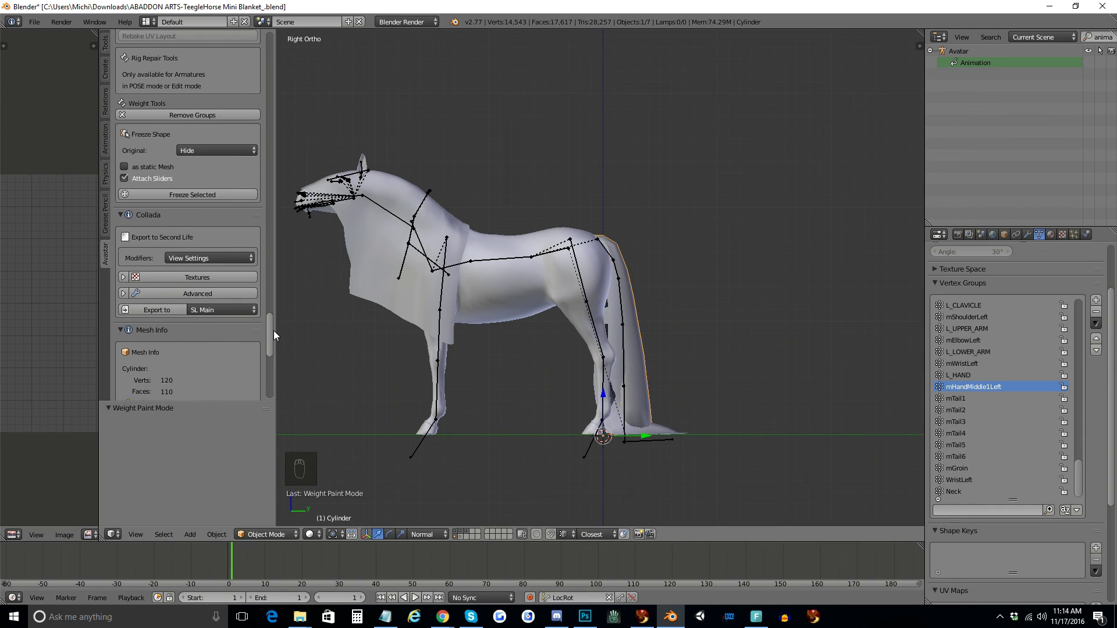
pyautogui.click(147, 312)
pyautogui.click(271, 65)
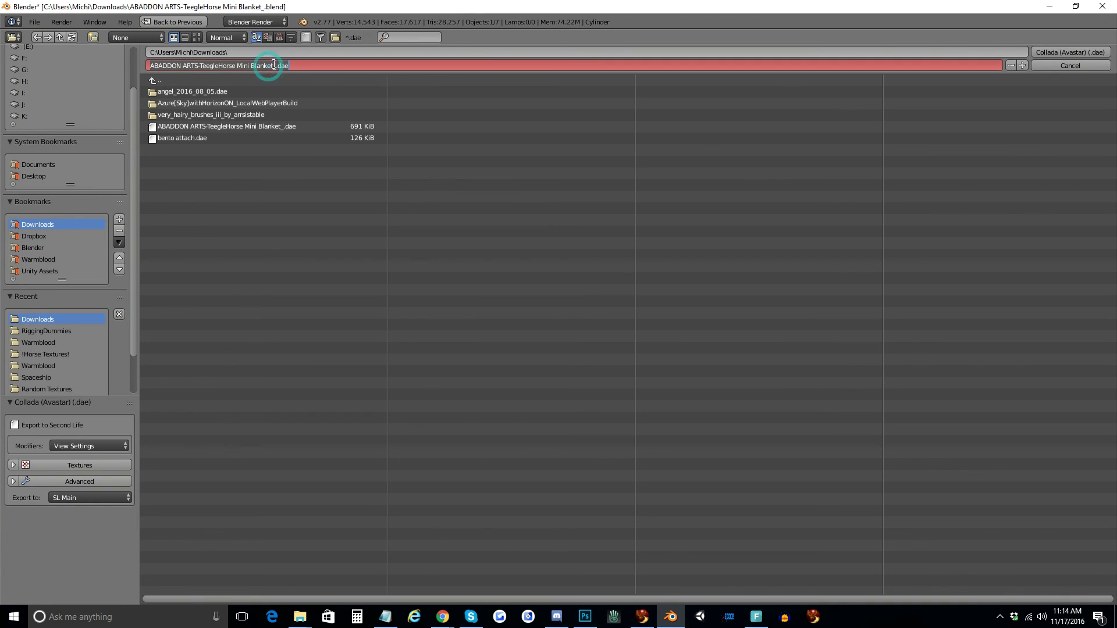
pyautogui.moveTo(277, 65); pyautogui.dragTo(112, 72)
pyautogui.write('tail')
pyautogui.press('Return')
pyautogui.click(1056, 51)
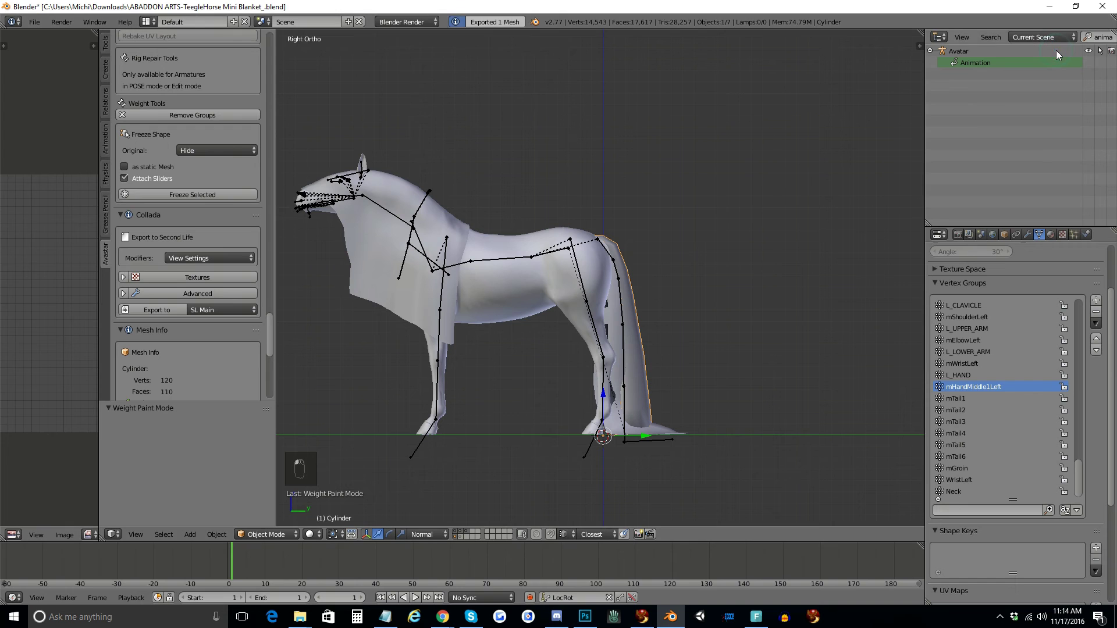
# Switch to Firestorm, start a mesh model upload and open the tail DAE file from Downloads.
pyautogui.click(653, 618)
pyautogui.click(108, 18)
pyautogui.moveTo(134, 159)
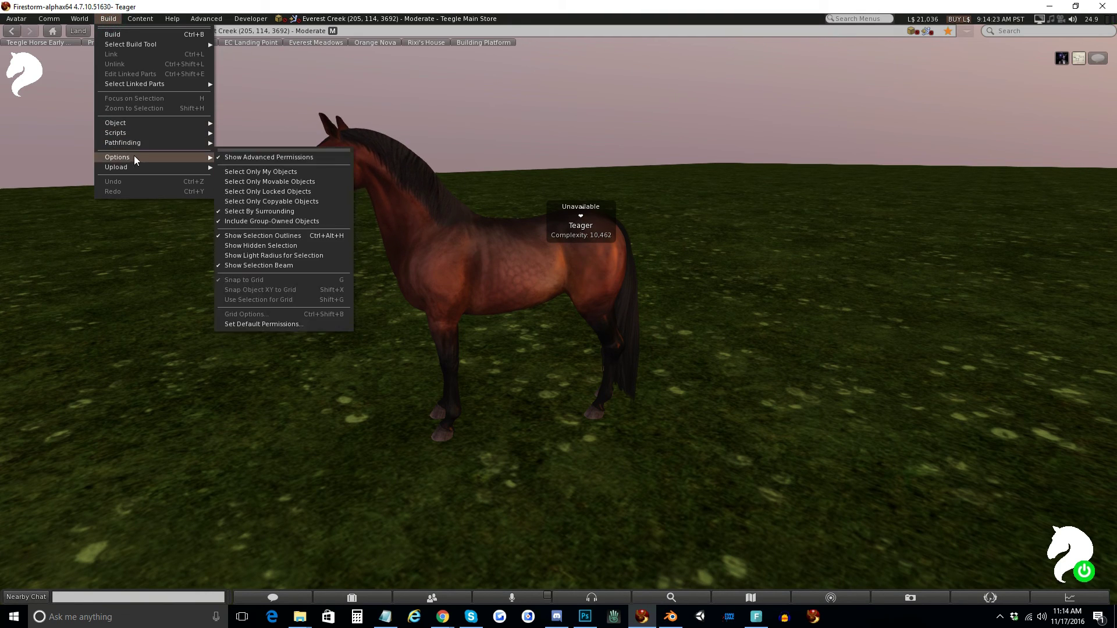
pyautogui.click(242, 201)
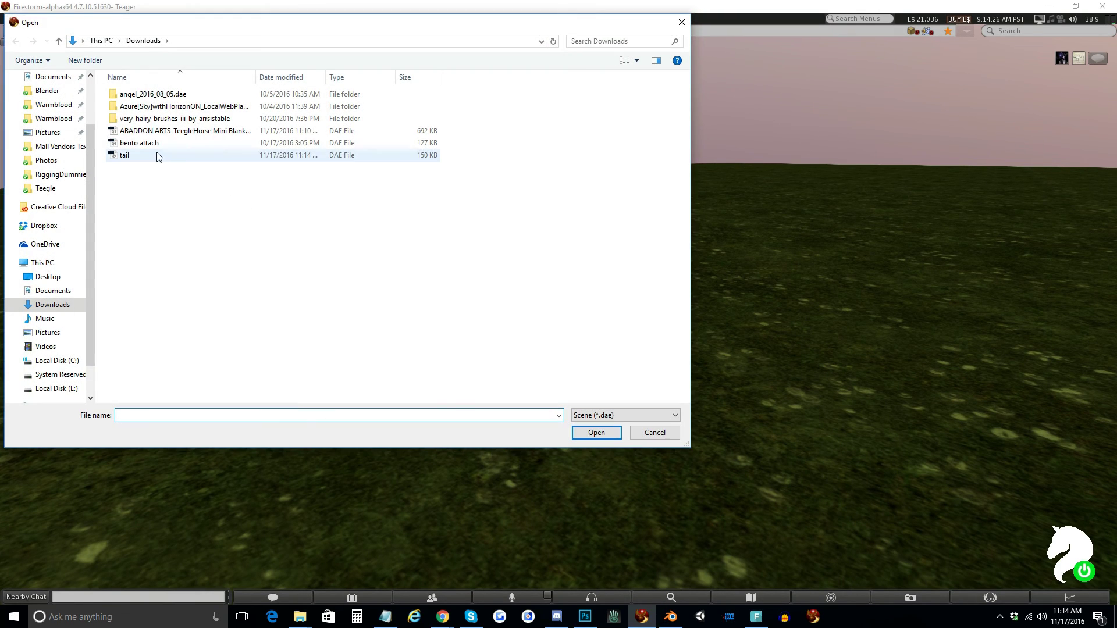
pyautogui.click(154, 156)
pyautogui.click(584, 431)
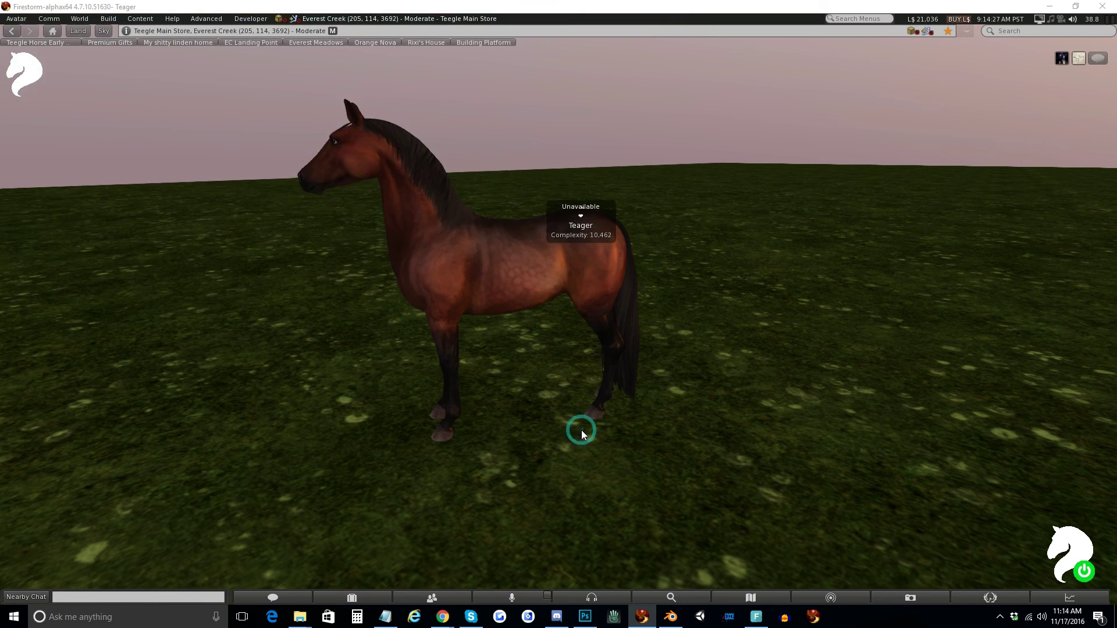
# Set the model to represent an Avatar attachment and include its skin weight and joint positions in the upload.
pyautogui.scroll(3, 460, 153)
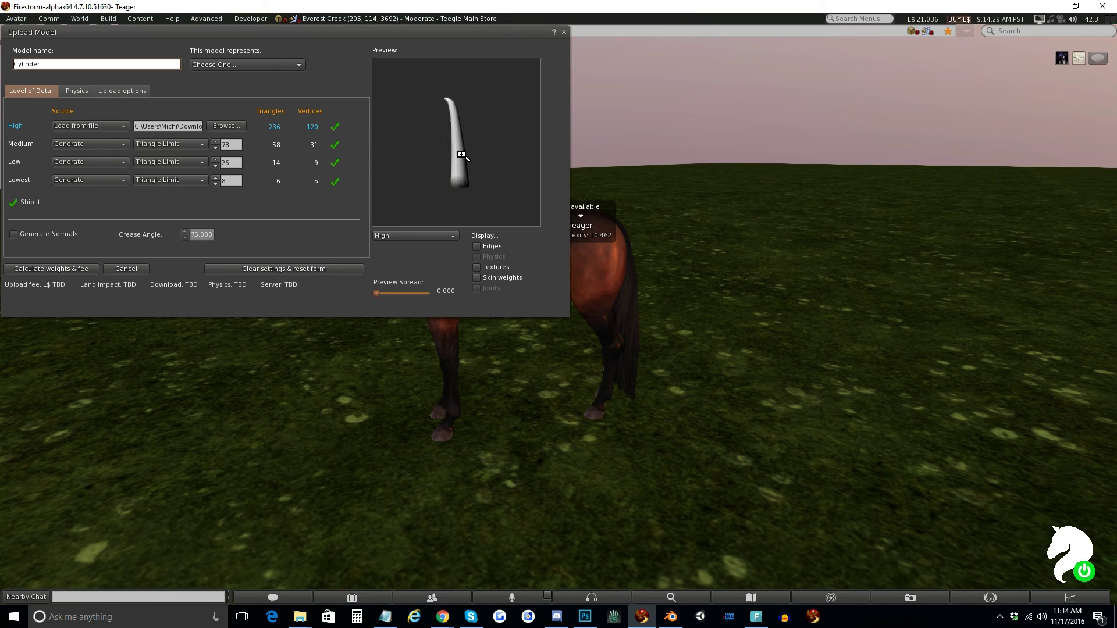
pyautogui.click(240, 65)
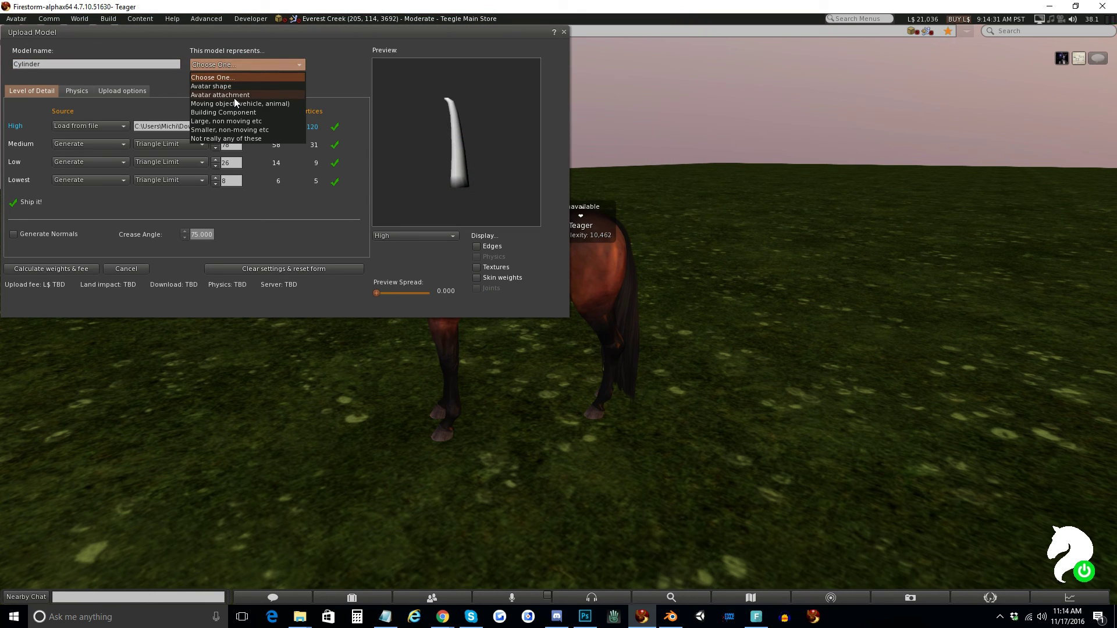
pyautogui.click(235, 96)
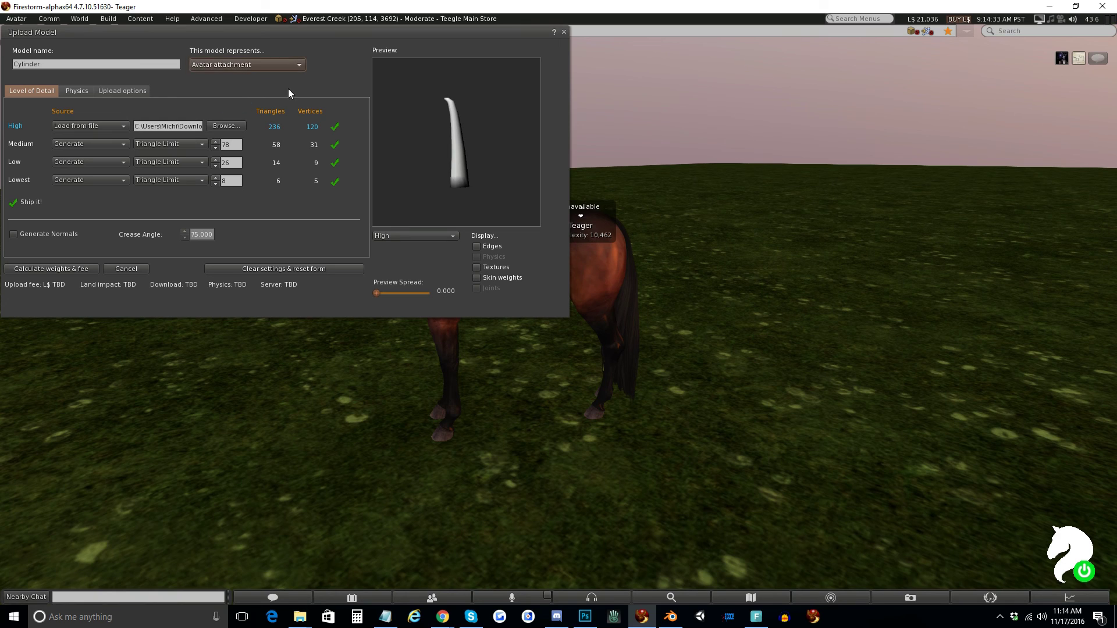
pyautogui.click(129, 91)
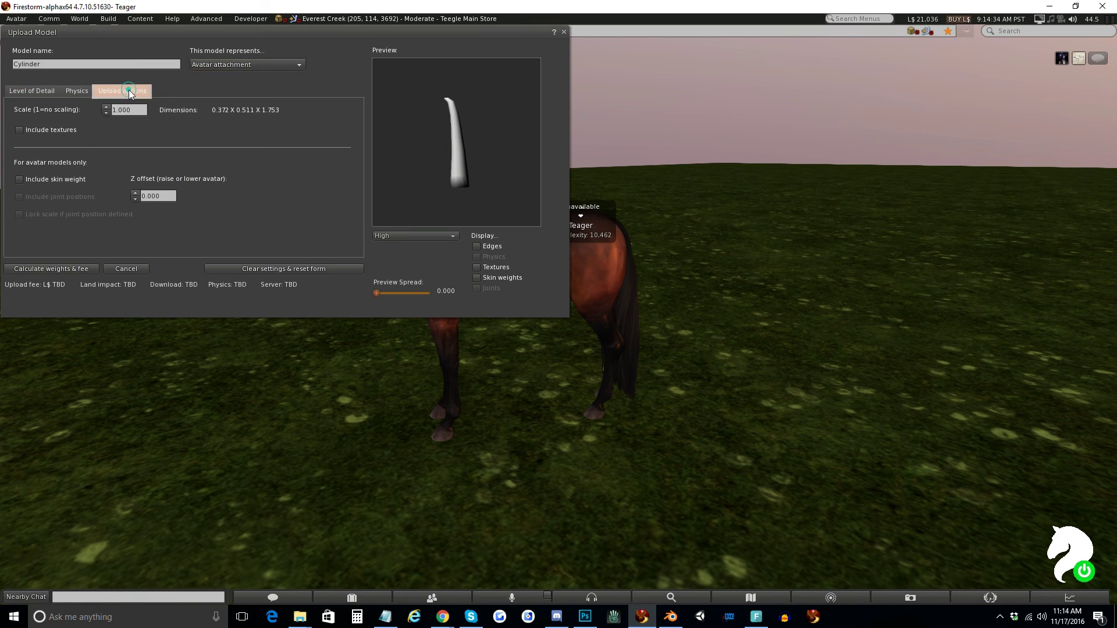
pyautogui.click(47, 180)
pyautogui.click(19, 196)
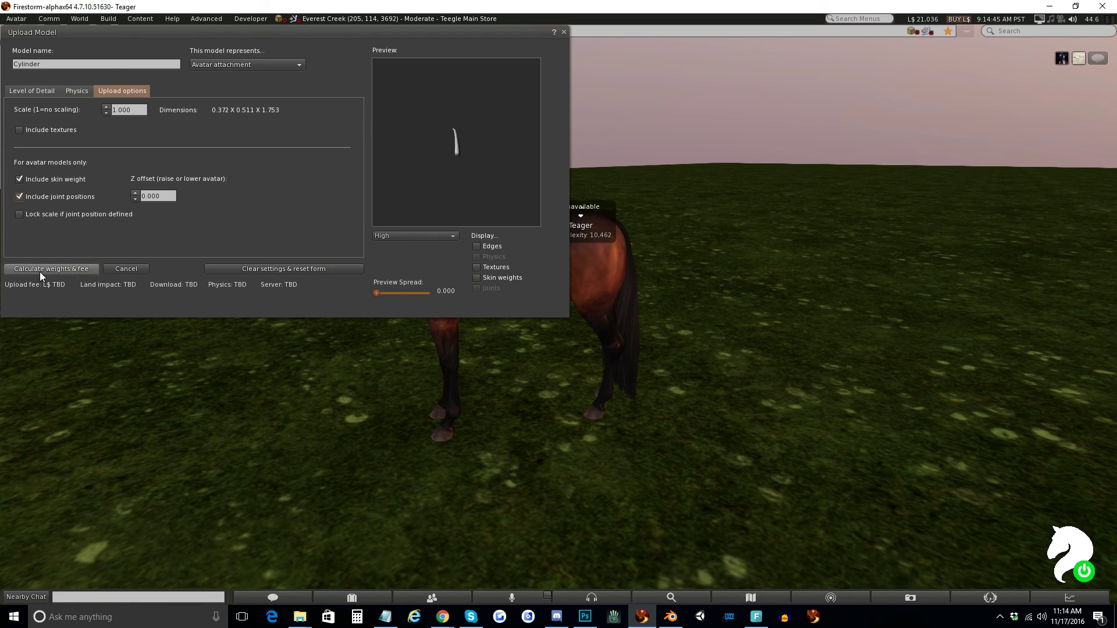
# Examine the tail in the upload preview with skin weights and joints displayed, and restore the plain preview.
pyautogui.click(477, 267)
pyautogui.click(477, 277)
pyautogui.scroll(5, 458, 172)
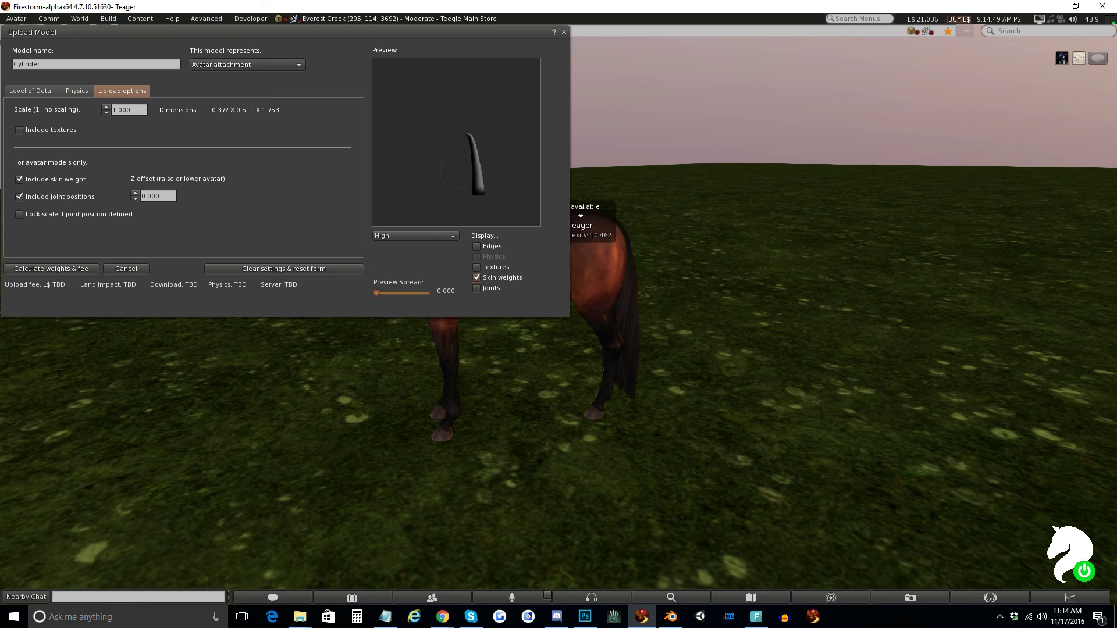
pyautogui.click(478, 288)
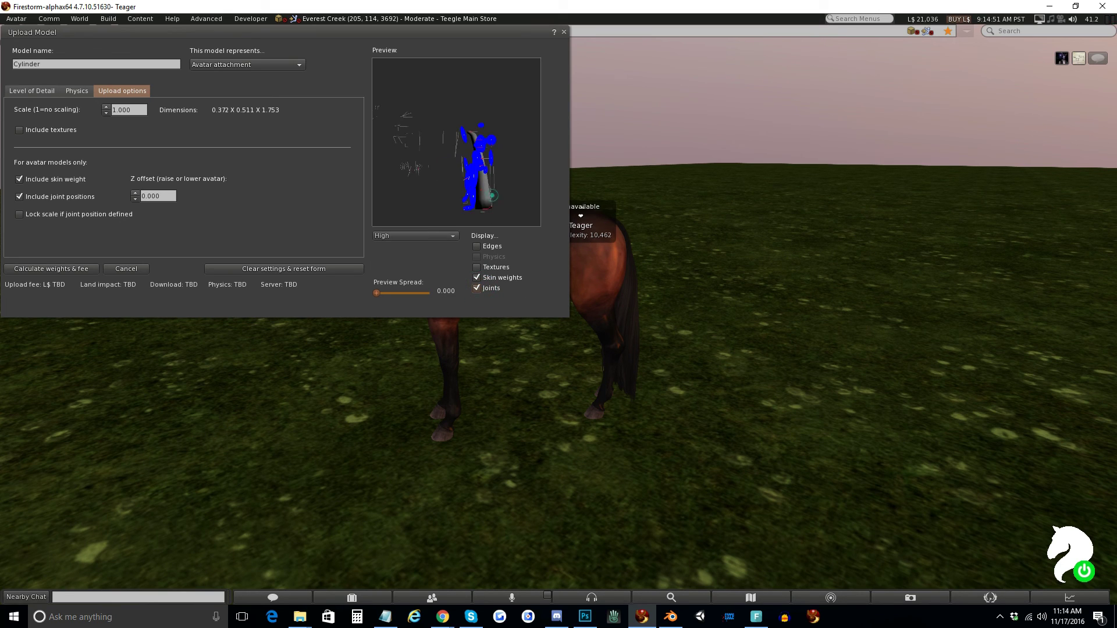
pyautogui.click(478, 288)
pyautogui.click(476, 278)
# Calculate the weights and fee and upload the tail model with its joint positions.
pyautogui.click(41, 268)
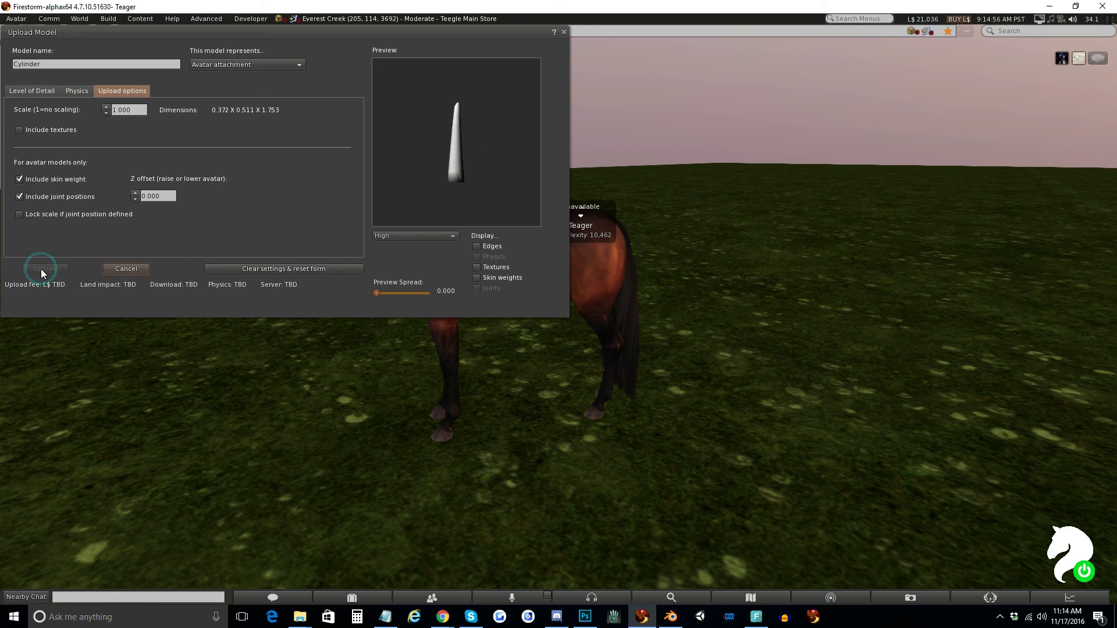
pyautogui.click(40, 266)
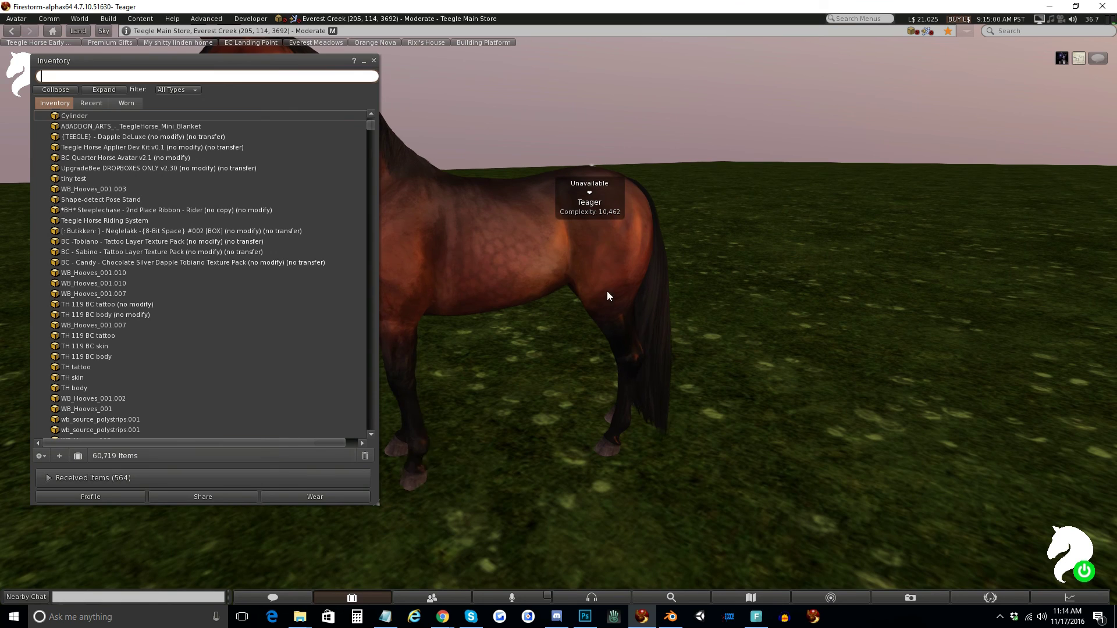
# Detach the horse's current tail and wear the uploaded Cylinder from the inventory in its place.
pyautogui.click(518, 311)
pyautogui.rightClick(612, 304)
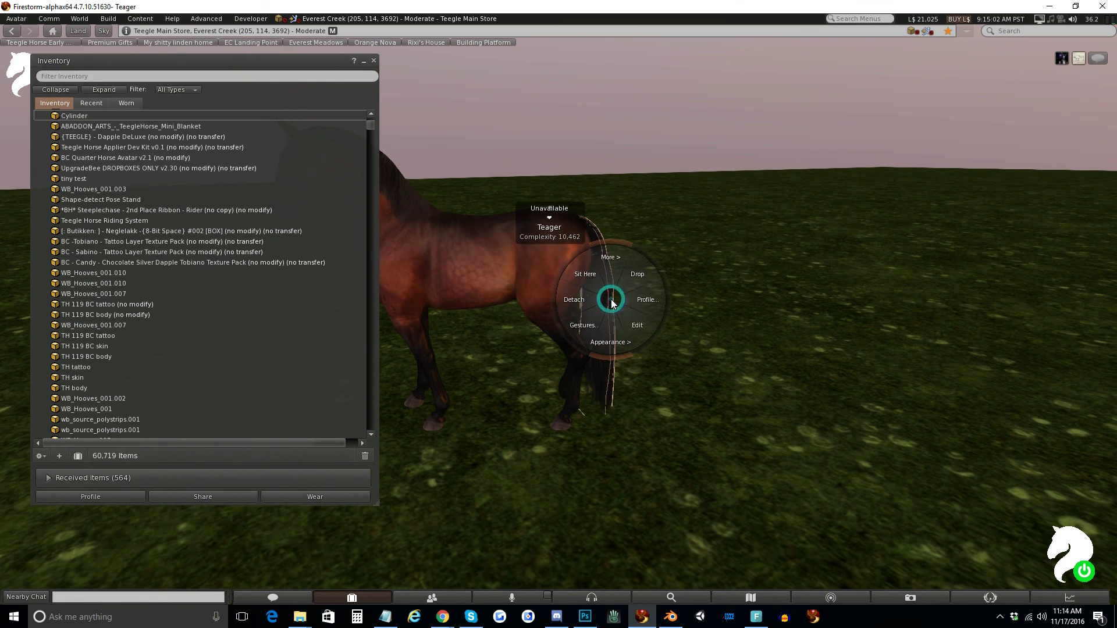
pyautogui.click(593, 301)
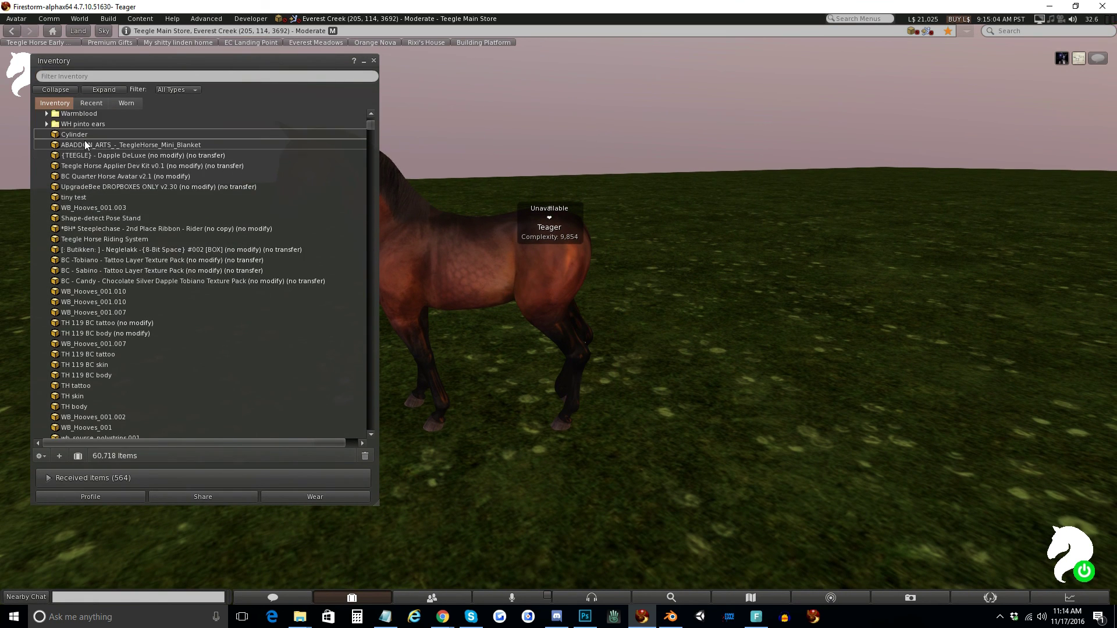
pyautogui.rightClick(76, 139)
pyautogui.click(112, 294)
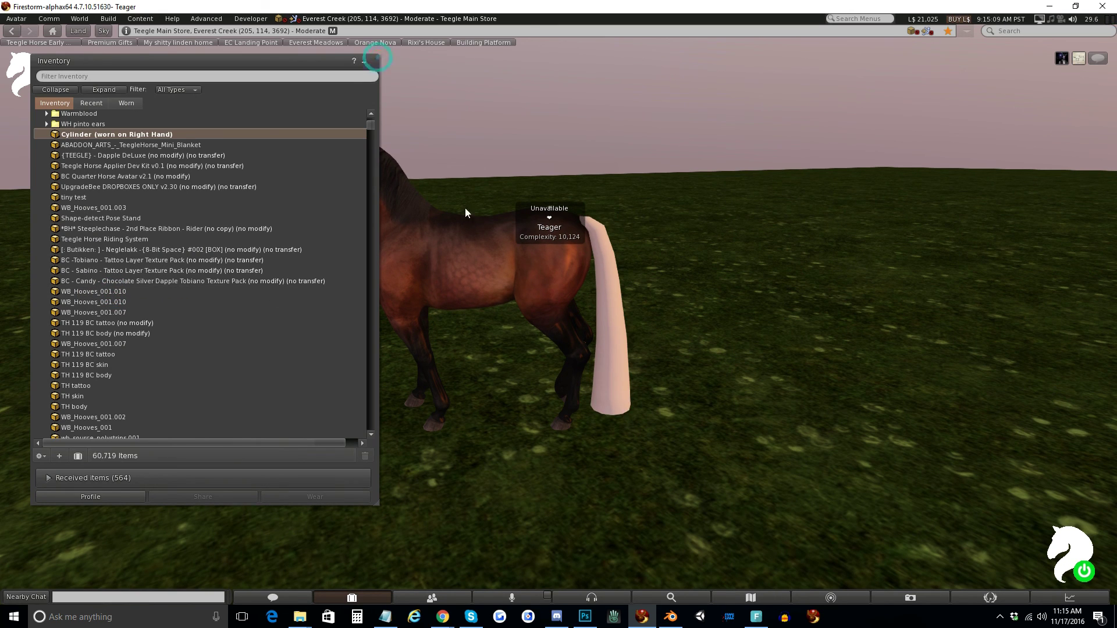
pyautogui.click(375, 60)
# Start another mesh model upload and open the tail DAE file from Downloads.
pyautogui.moveTo(671, 617)
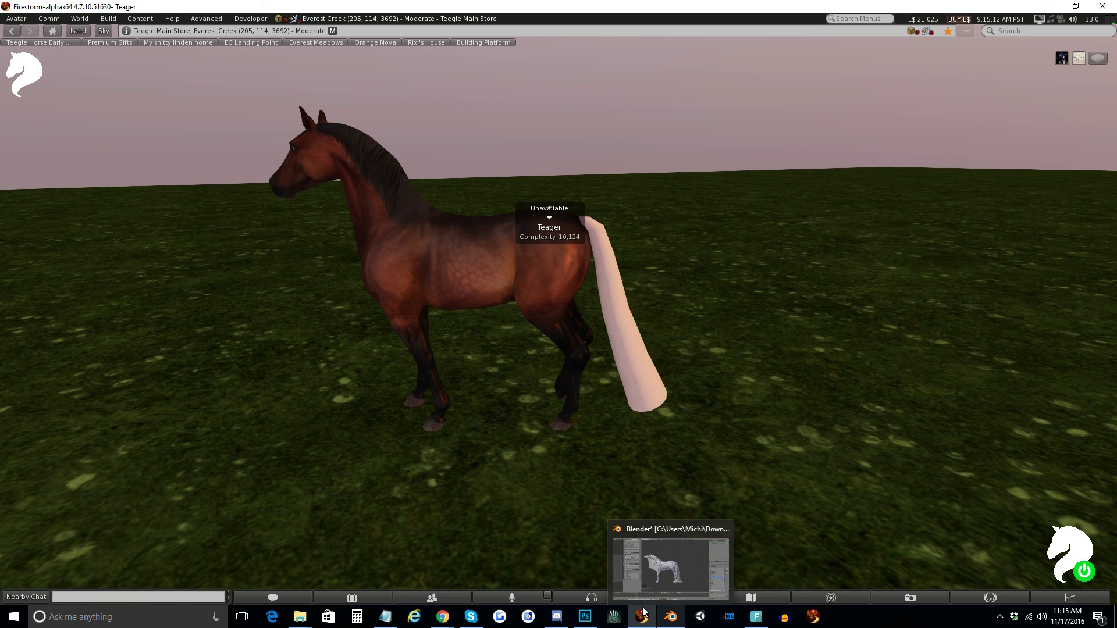
pyautogui.click(109, 19)
pyautogui.moveTo(132, 168)
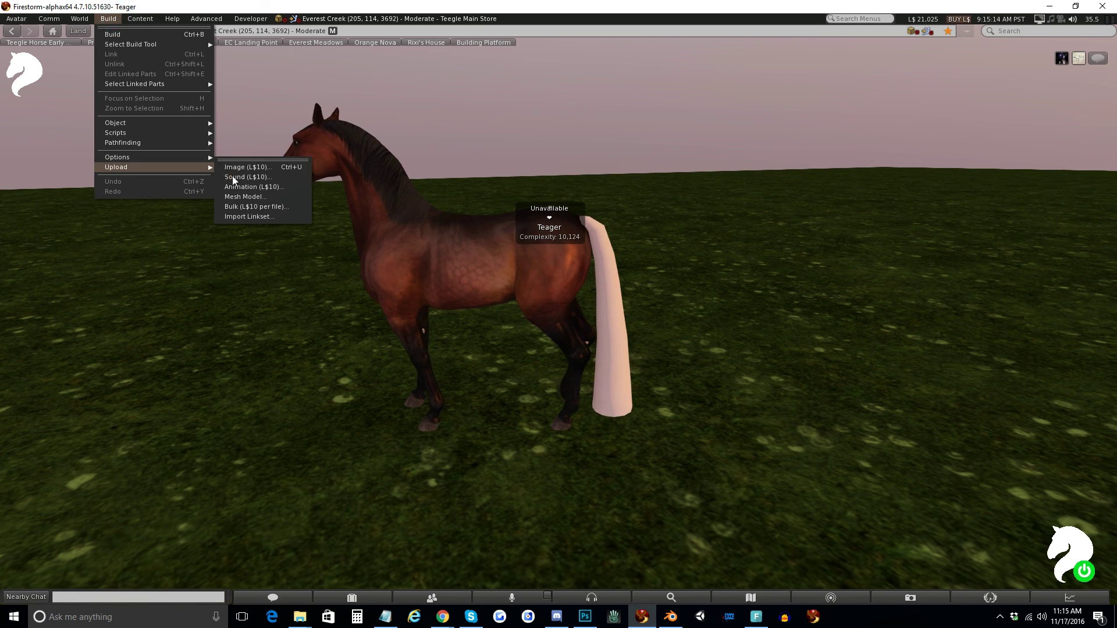
pyautogui.click(239, 198)
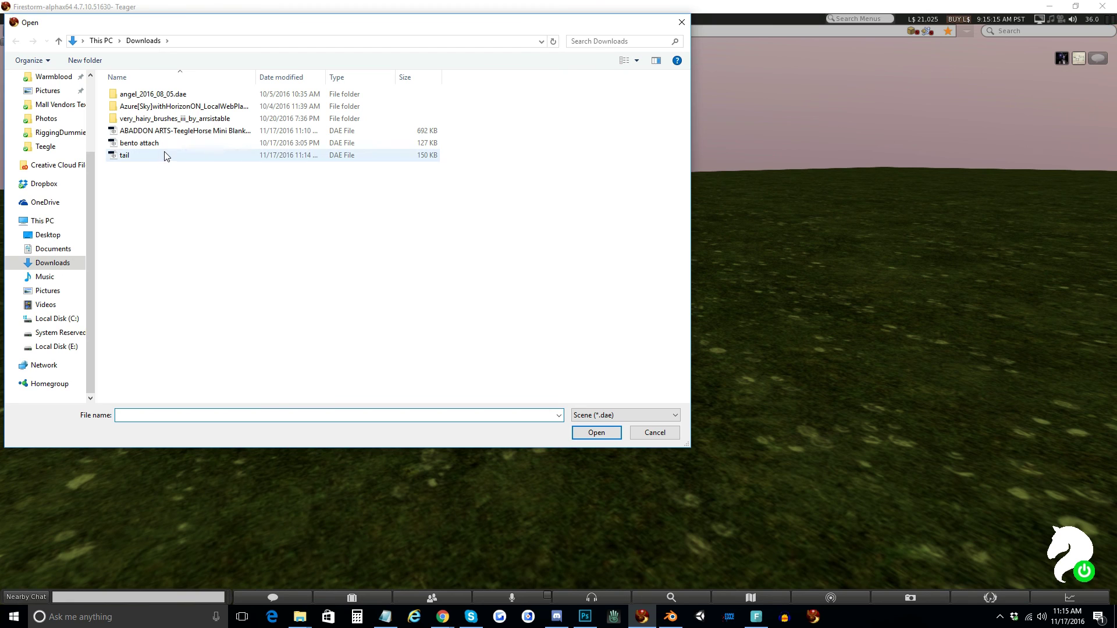
pyautogui.click(142, 155)
pyautogui.click(594, 432)
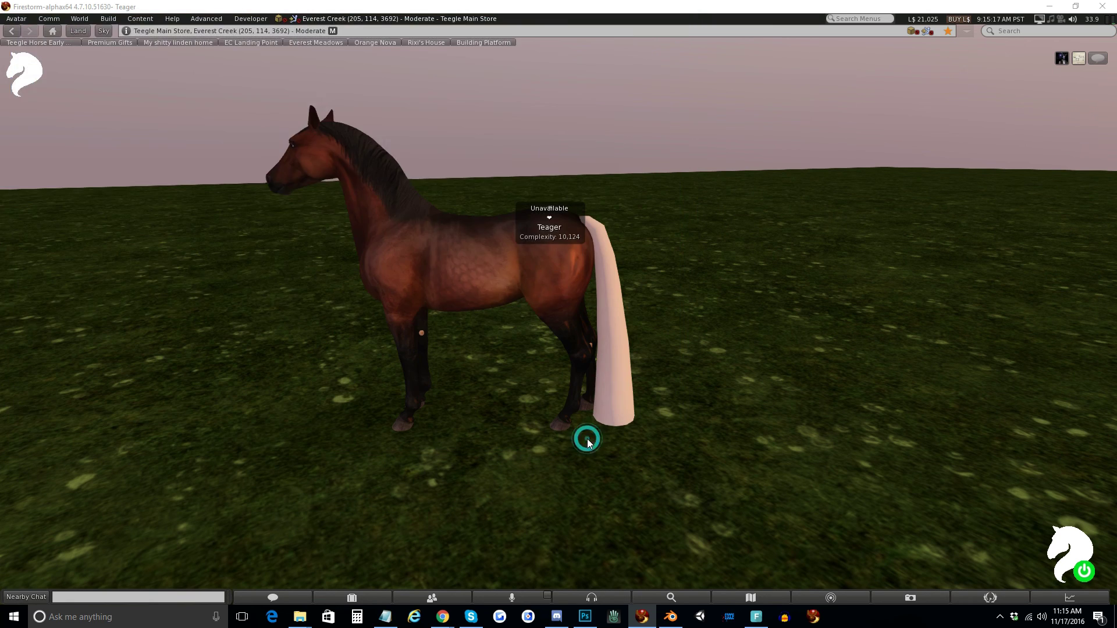
# Upload the tail as an Avatar attachment with skin weight included but joint positions left out.
pyautogui.click(275, 62)
pyautogui.click(246, 92)
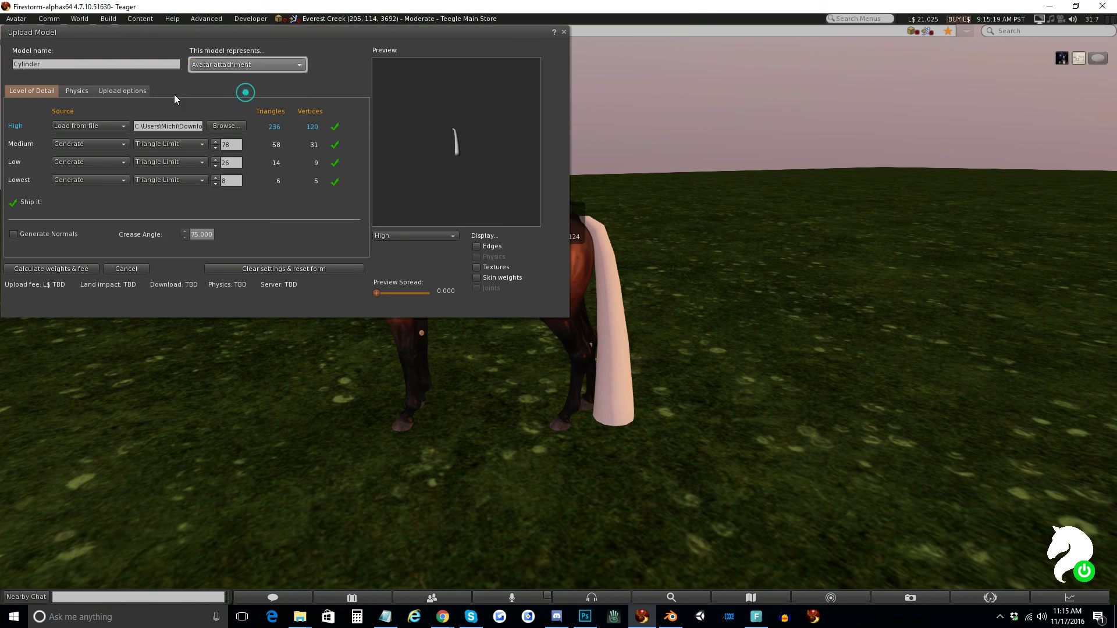
pyautogui.click(122, 92)
pyautogui.click(20, 179)
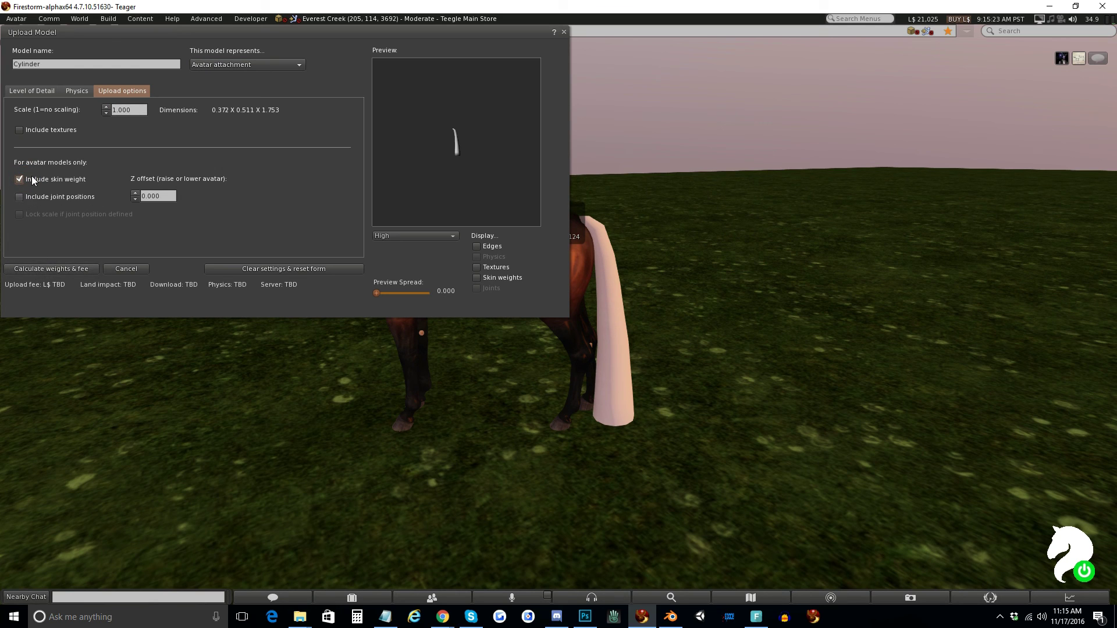
pyautogui.click(48, 271)
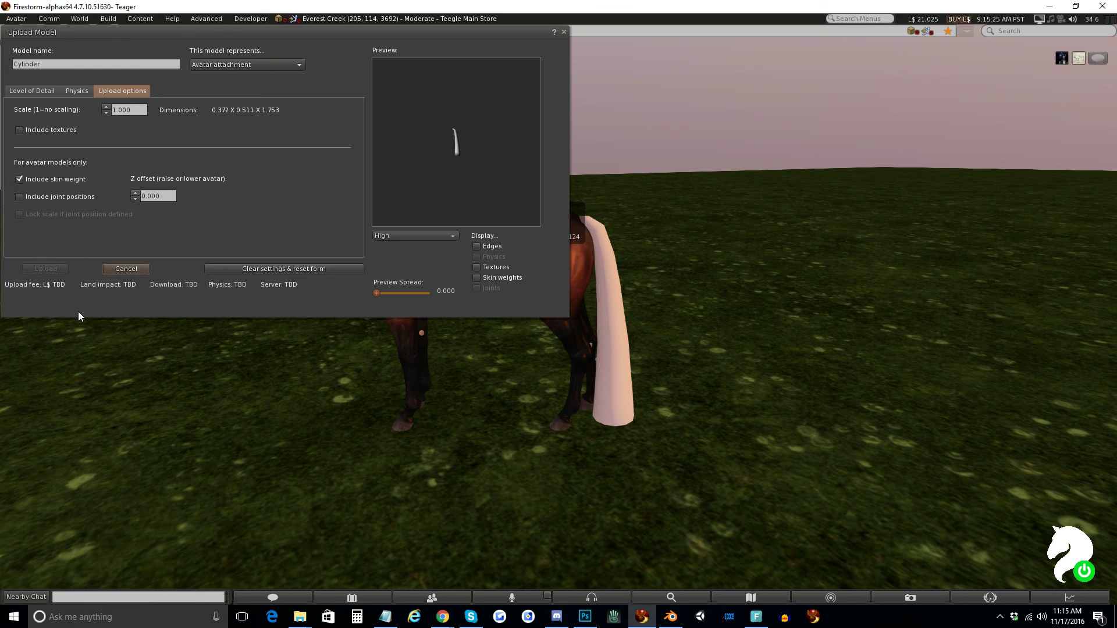
pyautogui.click(46, 270)
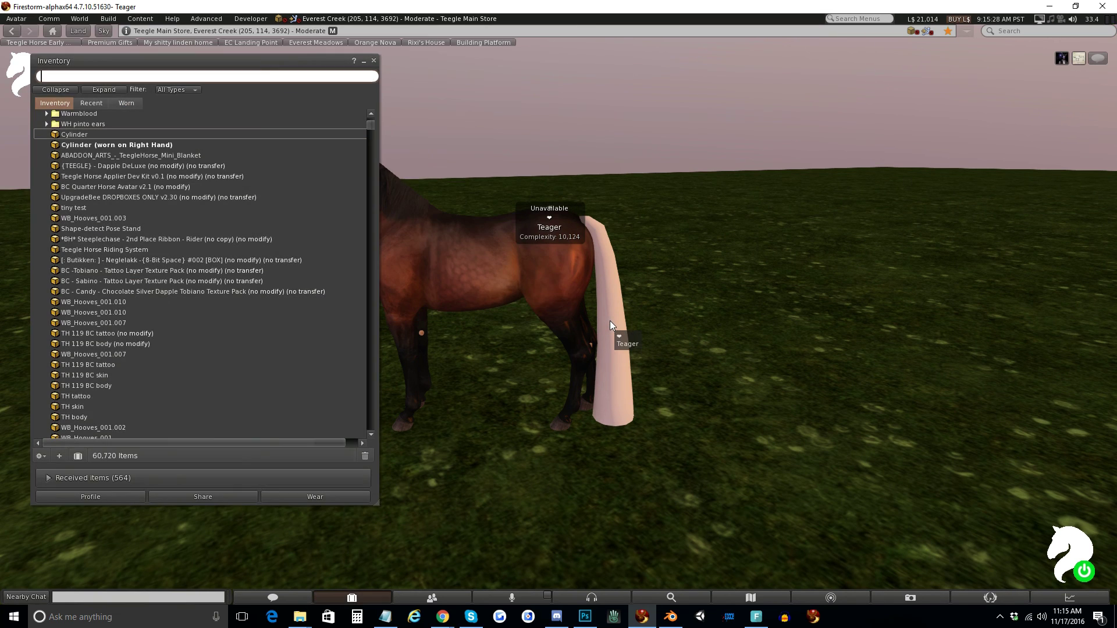
# Wear the newly uploaded Cylinder without joint positions in place of the worn one and inspect its shape on the horse.
pyautogui.rightClick(596, 319)
pyautogui.click(578, 319)
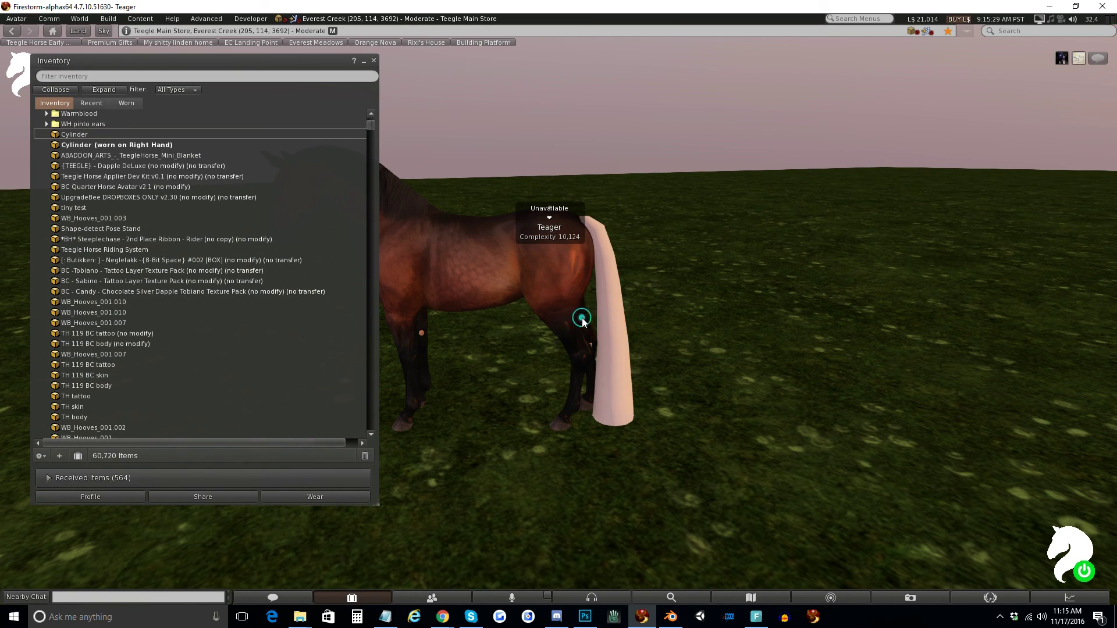
pyautogui.rightClick(75, 135)
pyautogui.click(91, 300)
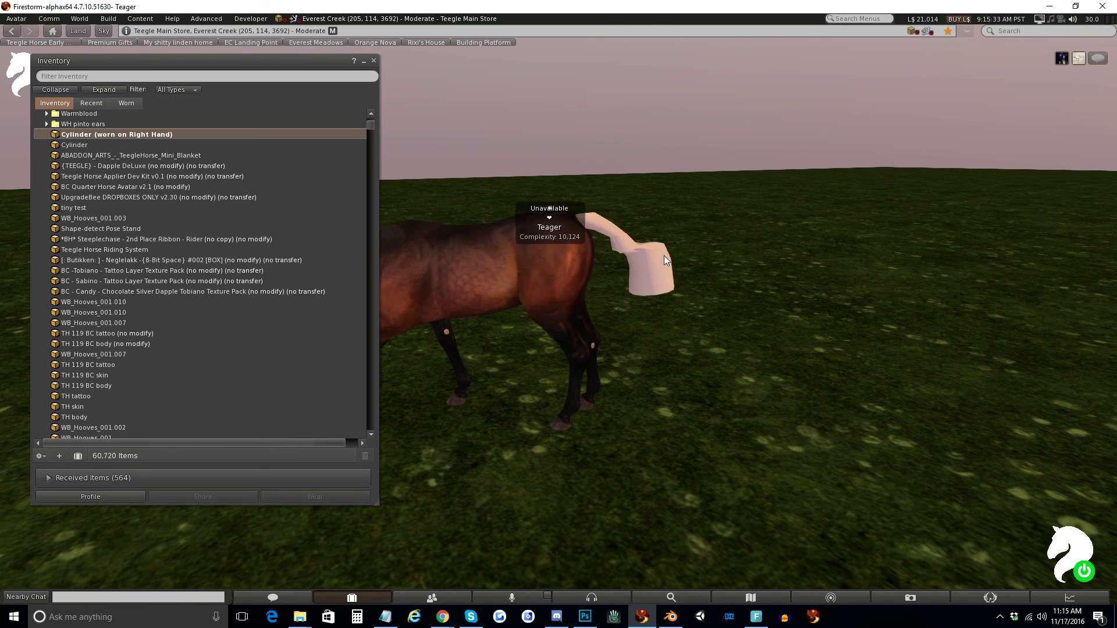
pyautogui.scroll(2, 666, 261)
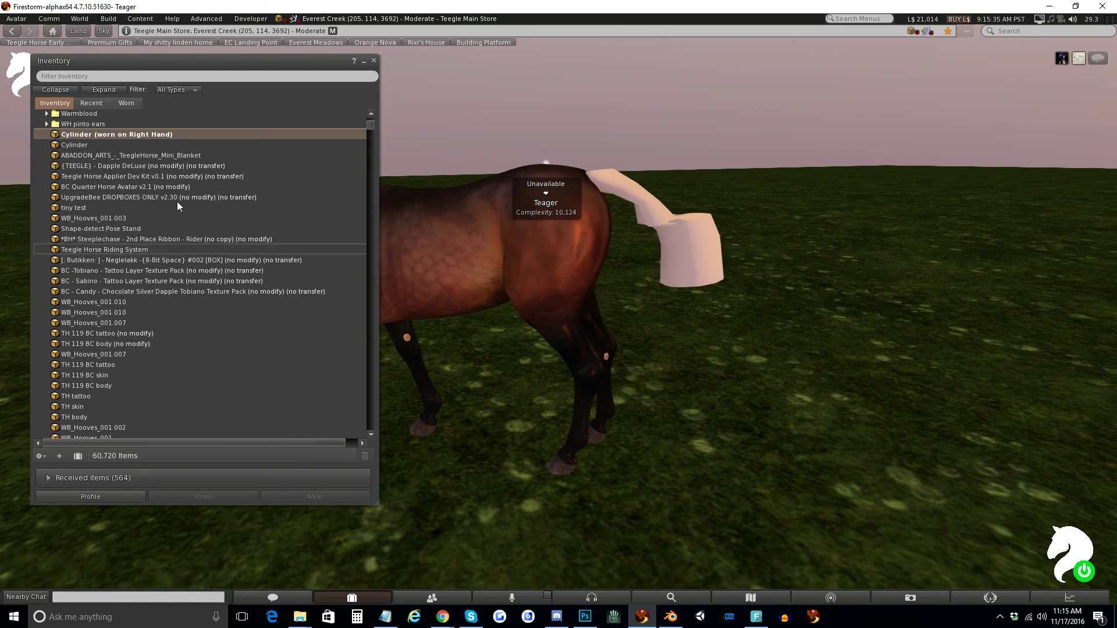
# Replace the worn Cylinder with the earlier upload that includes joint positions and inspect the tail on the horse.
pyautogui.rightClick(128, 135)
pyautogui.click(175, 292)
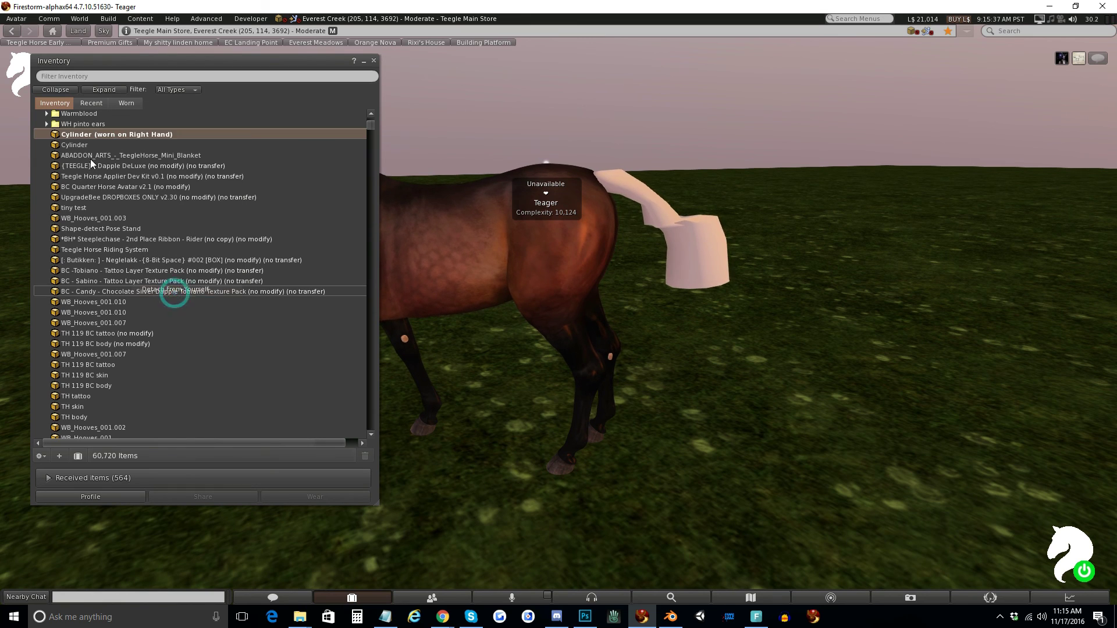
pyautogui.rightClick(88, 146)
pyautogui.click(121, 302)
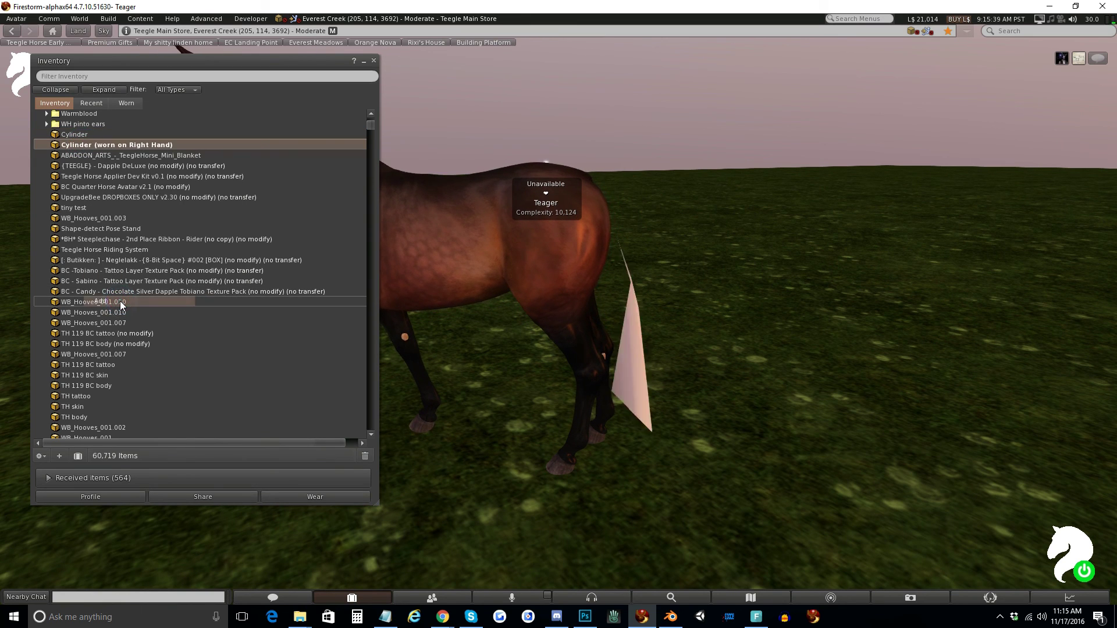
pyautogui.click(373, 60)
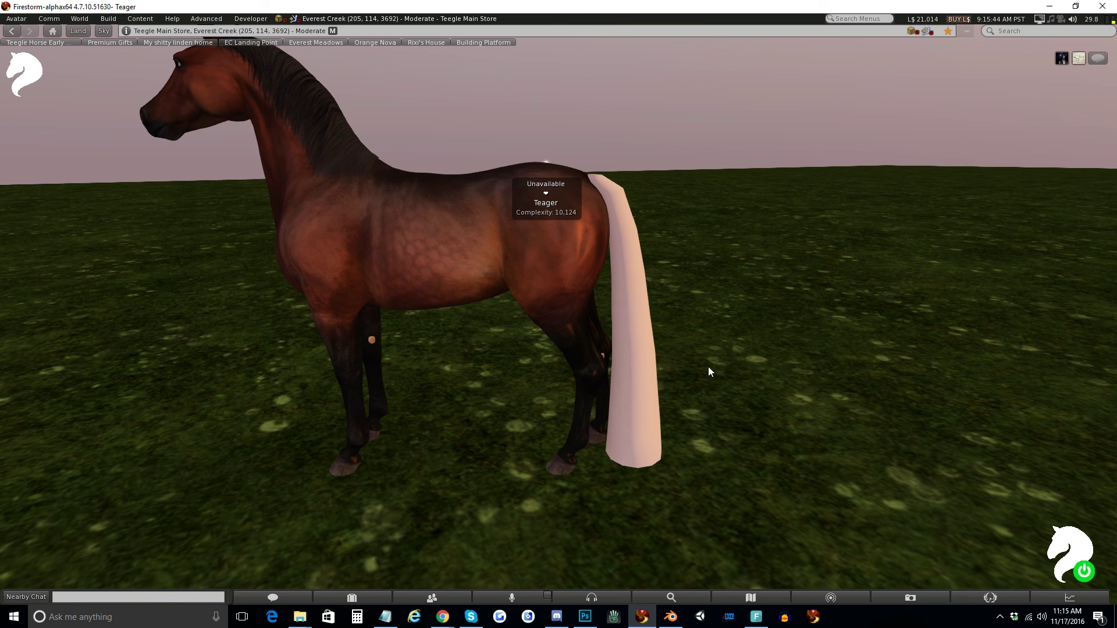
pyautogui.scroll(-3, 760, 379)
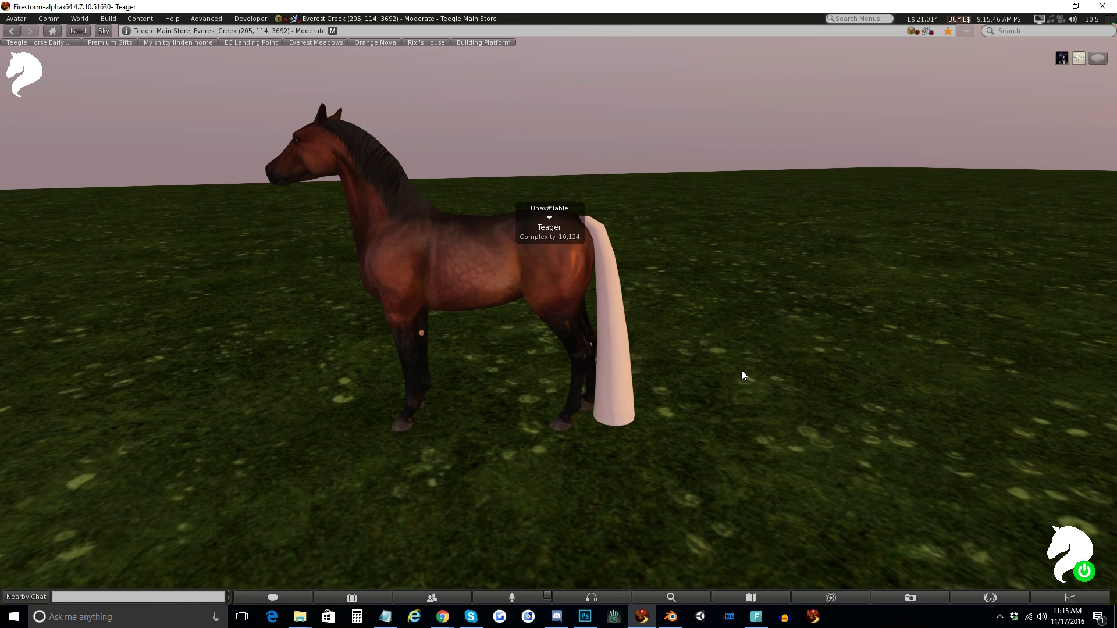
pyautogui.scroll(3, 542, 231)
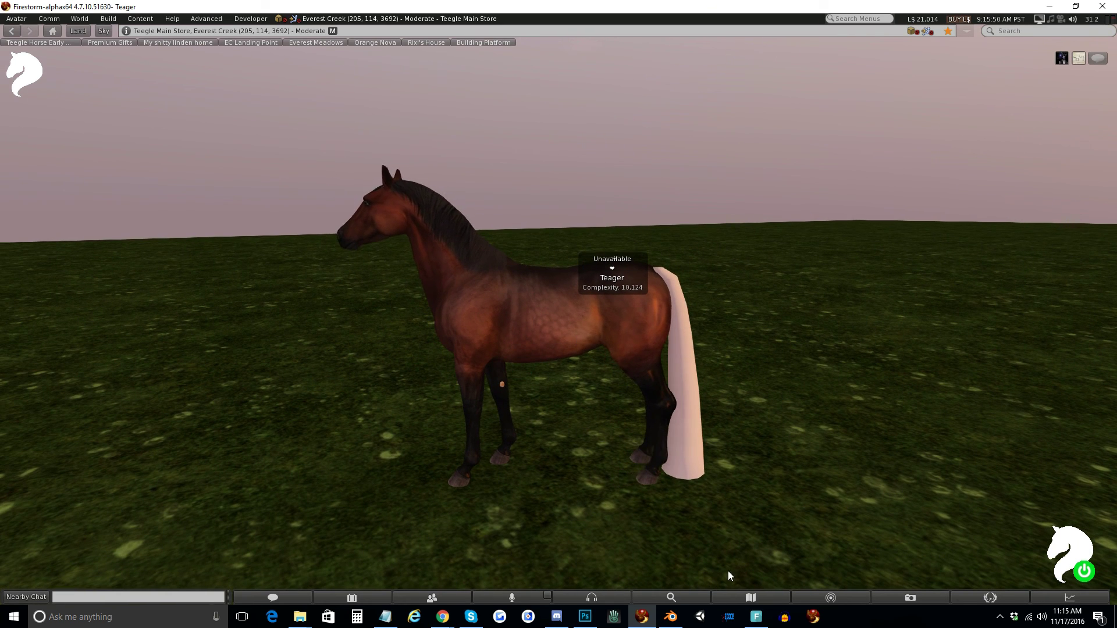
pyautogui.moveTo(673, 621)
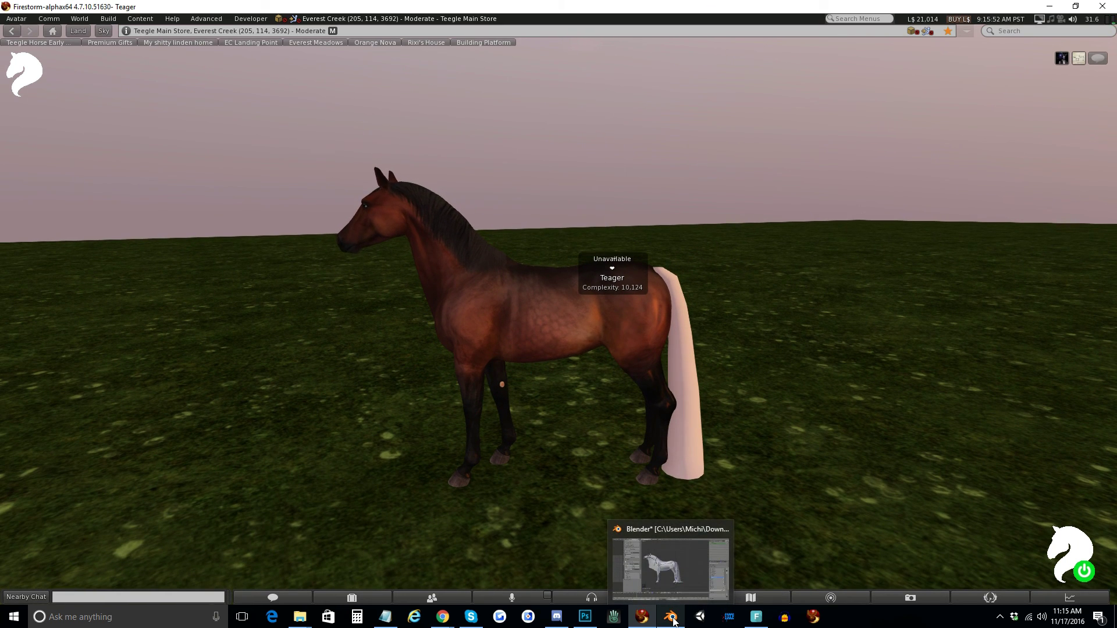